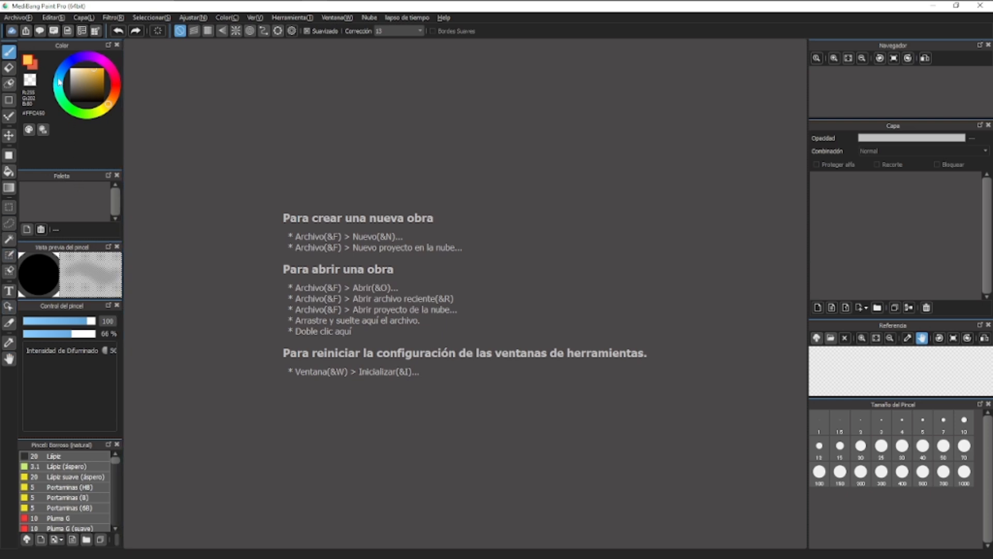
- Detach the Color window into the canvas area, and restore all tool windows to their initial positions
drag(60, 45, 570, 191)
mouse_move(509, 169)
mouse_down()
mouse_move(465, 191)
mouse_move(211, 149)
mouse_move(57, 55)
mouse_move(85, 405)
mouse_move(6, 456)
mouse_move(65, 12)
mouse_move(75, 27)
mouse_move(438, 167)
mouse_up()
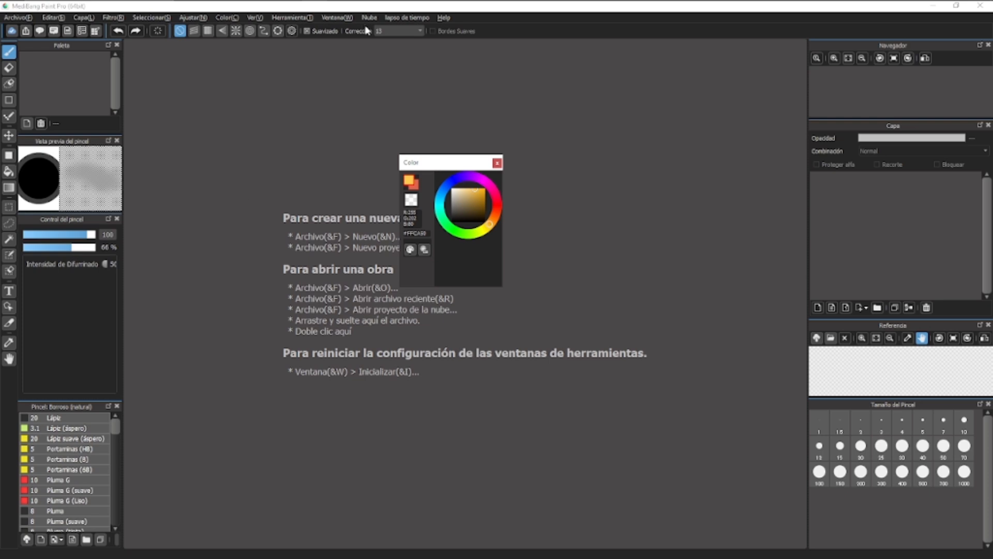
click(338, 17)
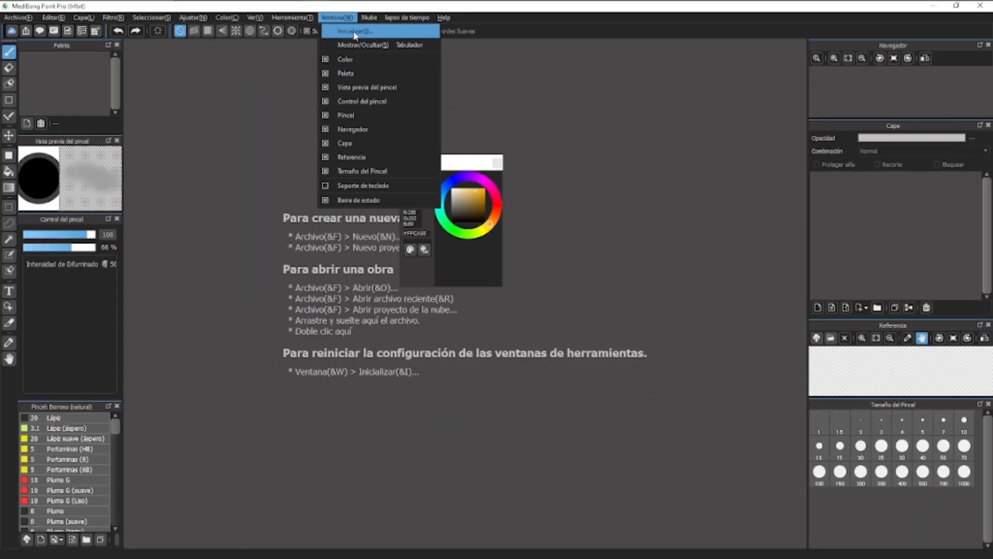
click(321, 35)
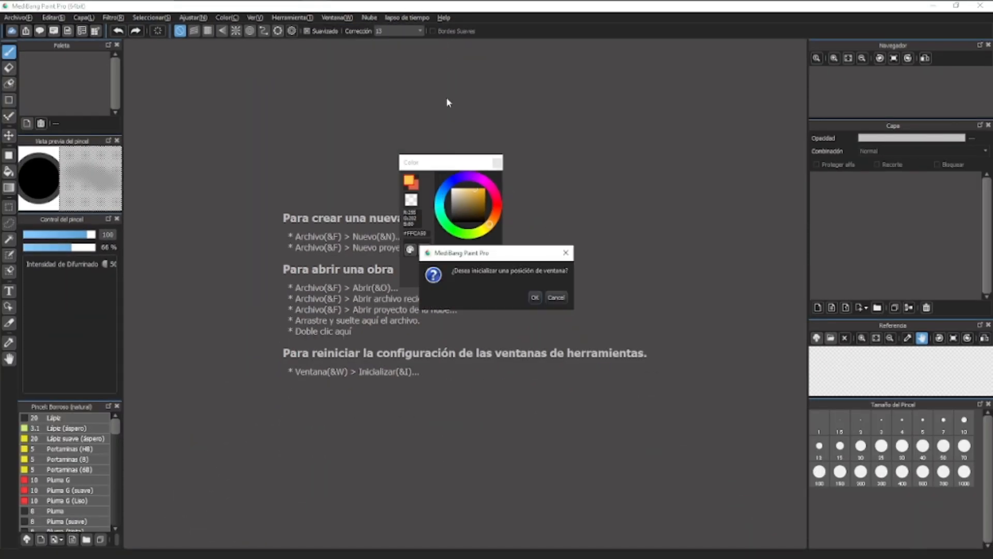
click(535, 297)
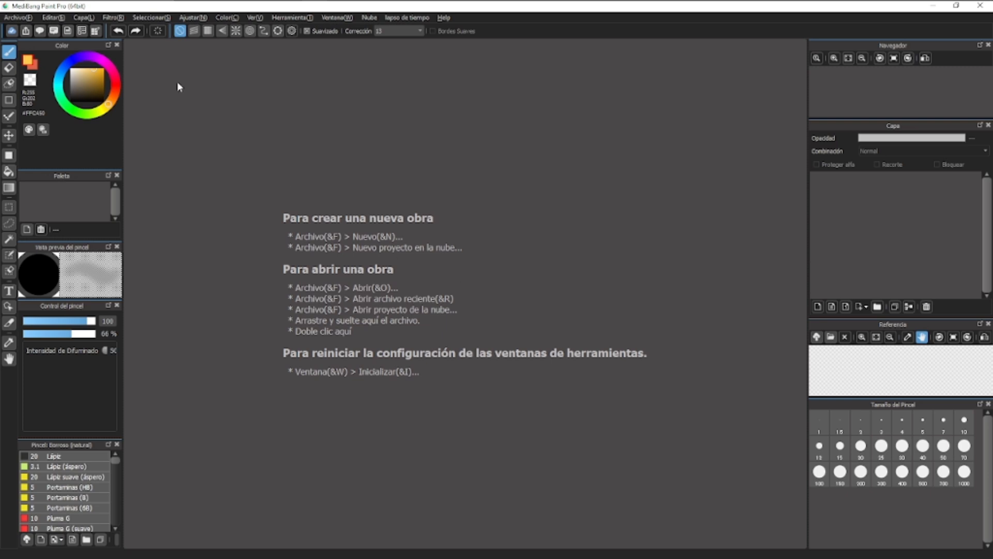
- Open the environment configuration, examine its options such as zoom, smoothing and autosave, and accept the dialog
click(18, 18)
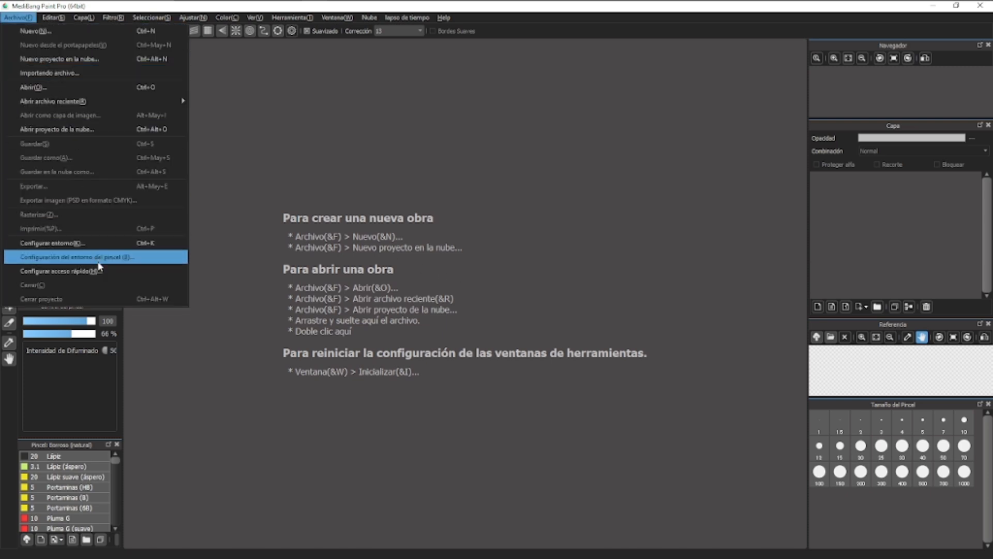
click(75, 248)
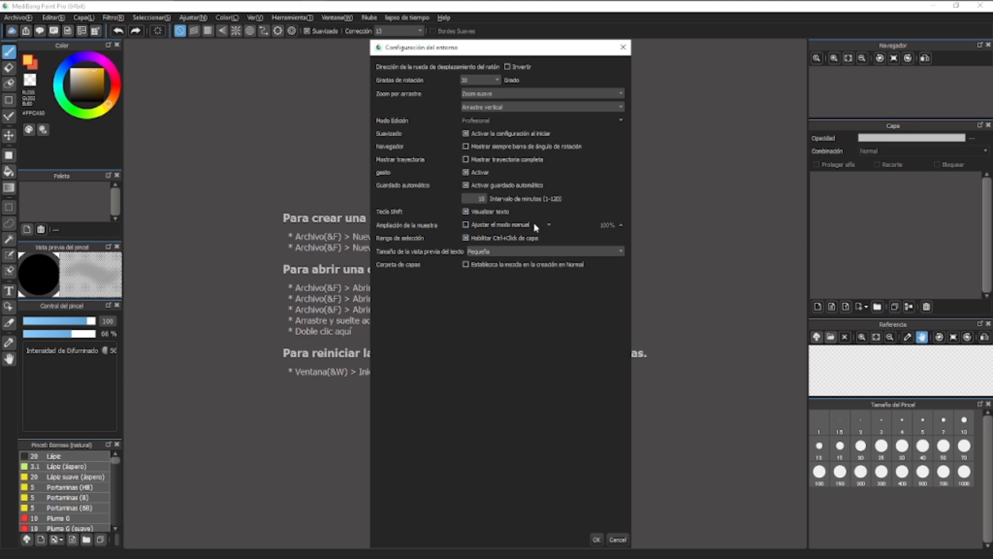
click(597, 539)
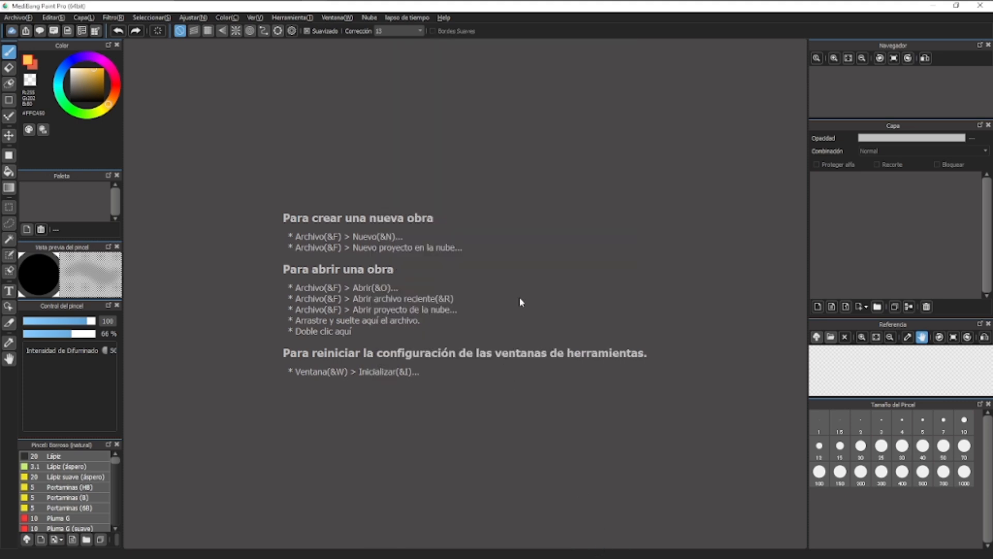
click(22, 18)
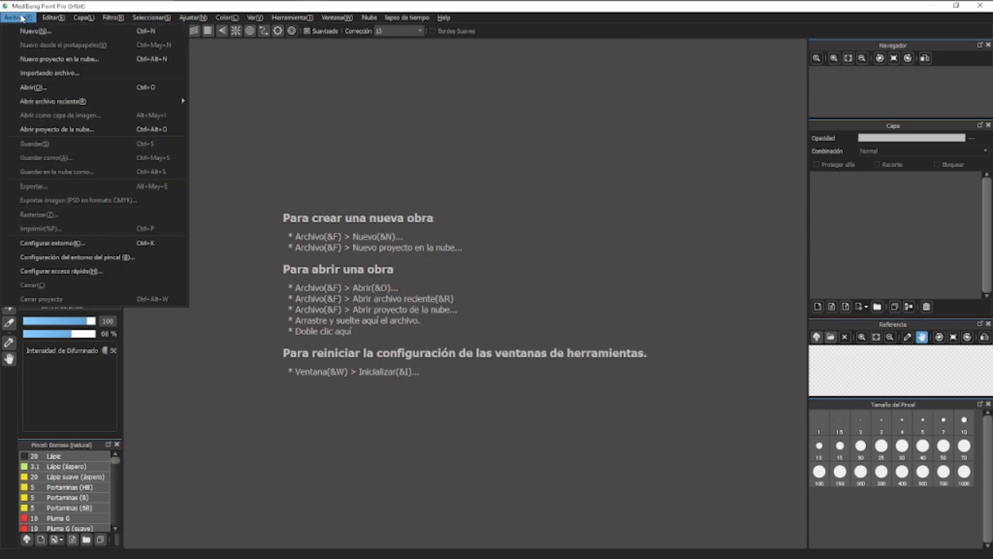
click(24, 18)
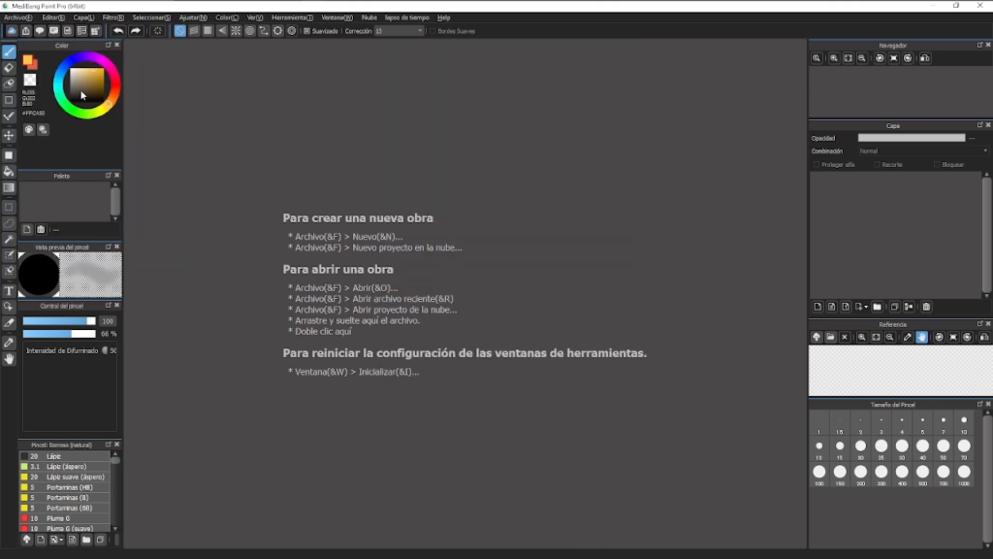
- Start a new illustration from the MediBang cloud service window and set its RGB profile to sRGB IEC61966-2.1
click(12, 31)
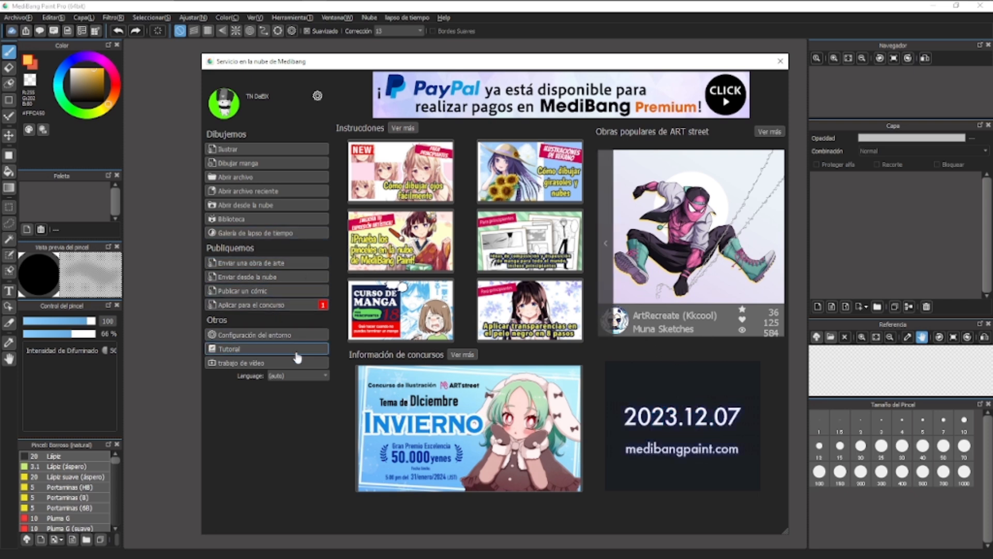
click(257, 152)
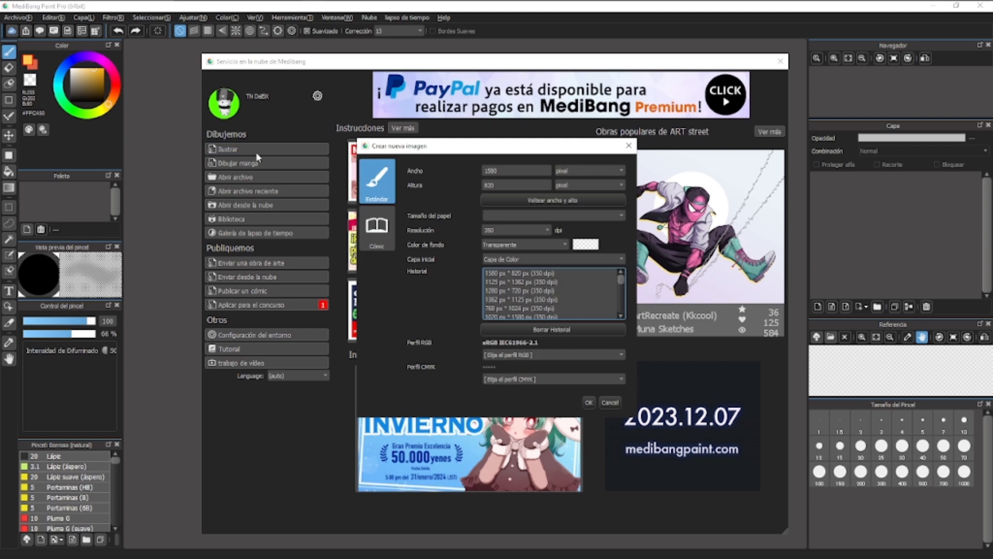
click(505, 184)
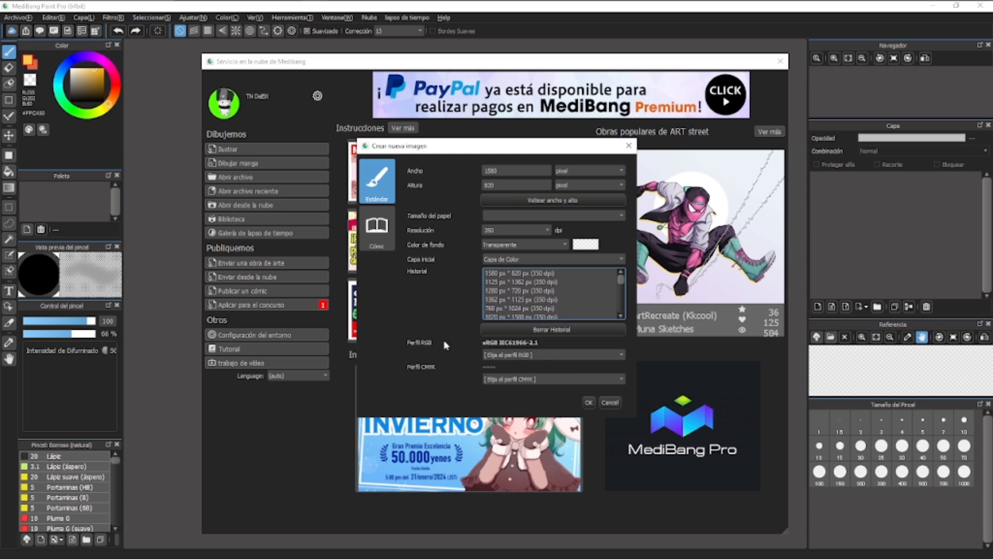
click(497, 355)
click(489, 373)
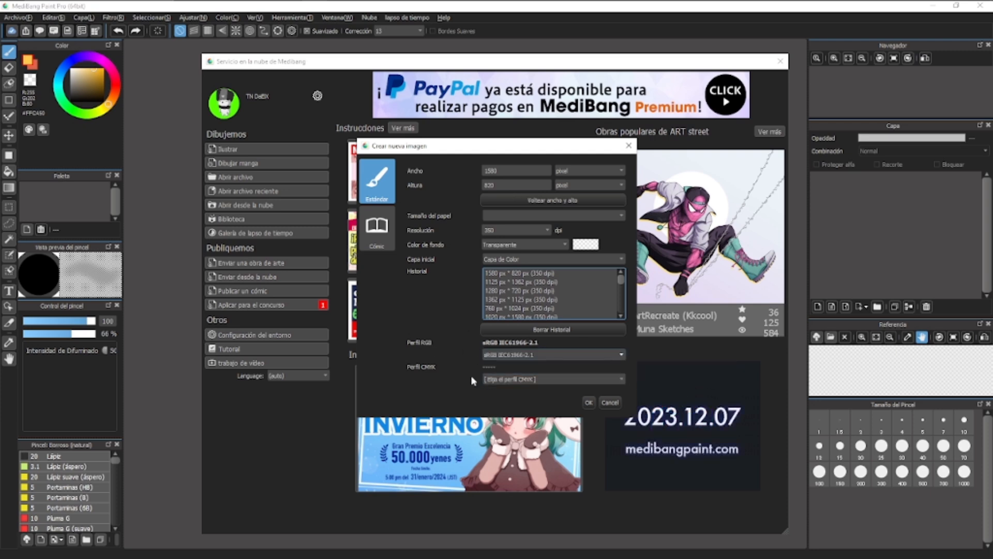
click(497, 355)
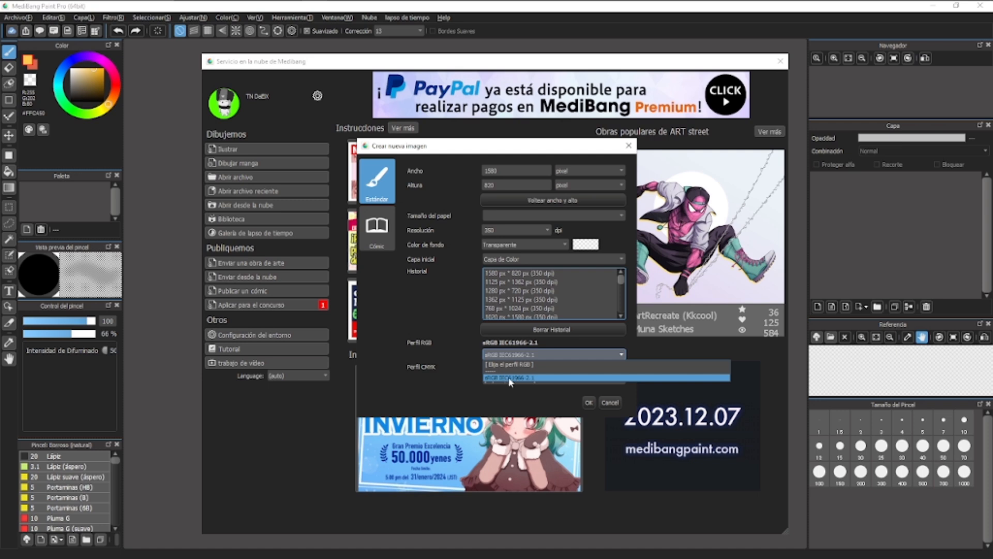
click(509, 379)
- Set the new image's CMYK profile to Agfa : Swop Standard
click(503, 379)
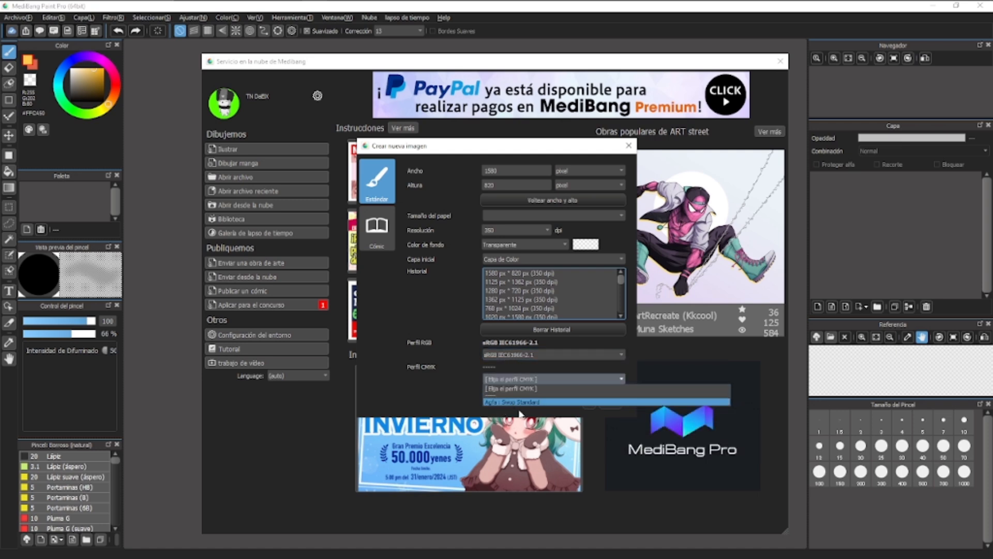
click(505, 356)
click(503, 381)
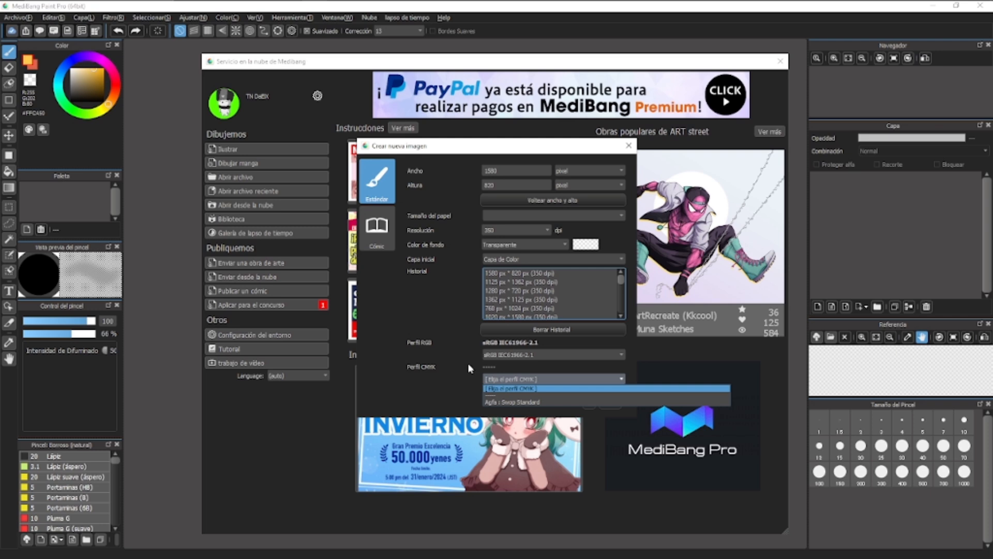
click(474, 355)
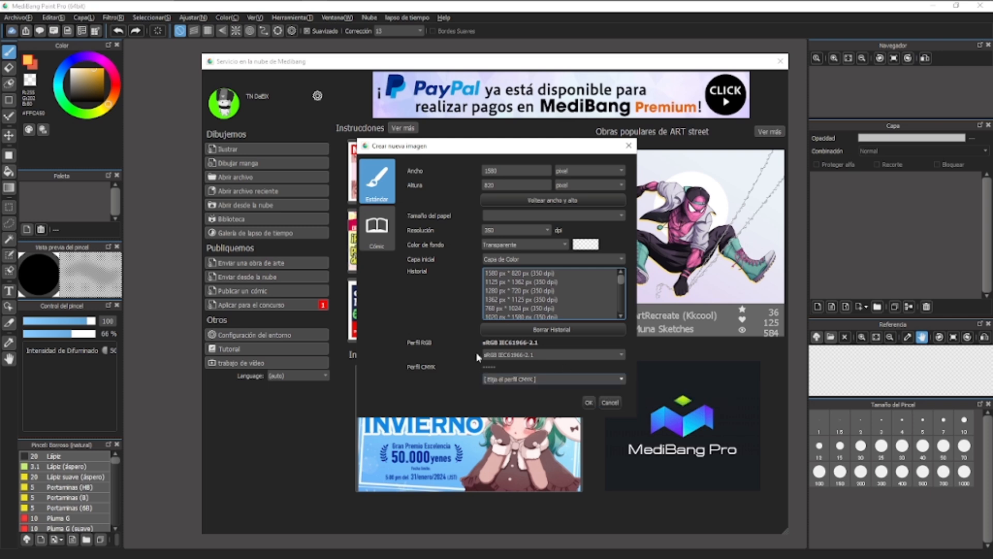
click(508, 383)
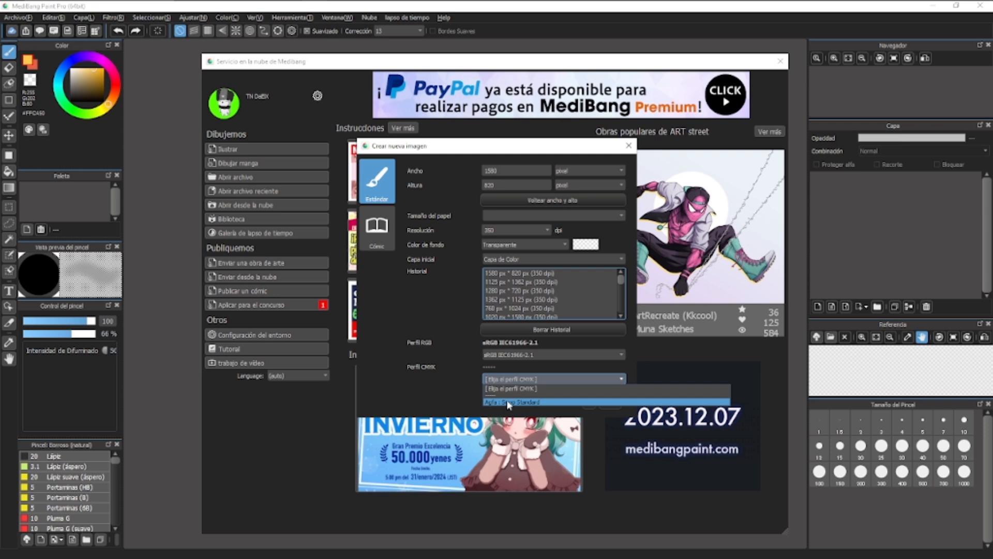
click(512, 388)
click(518, 355)
click(501, 380)
click(503, 381)
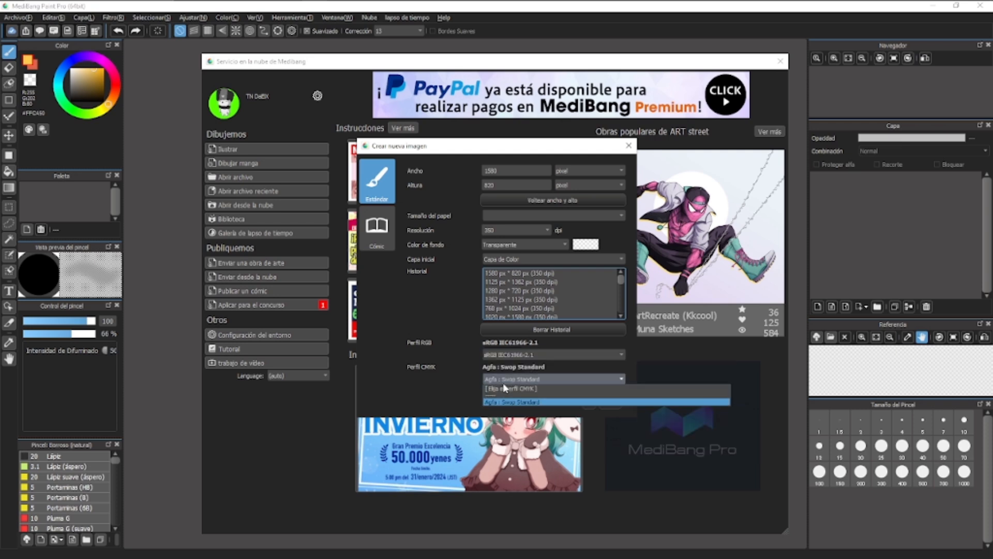
click(462, 369)
click(496, 380)
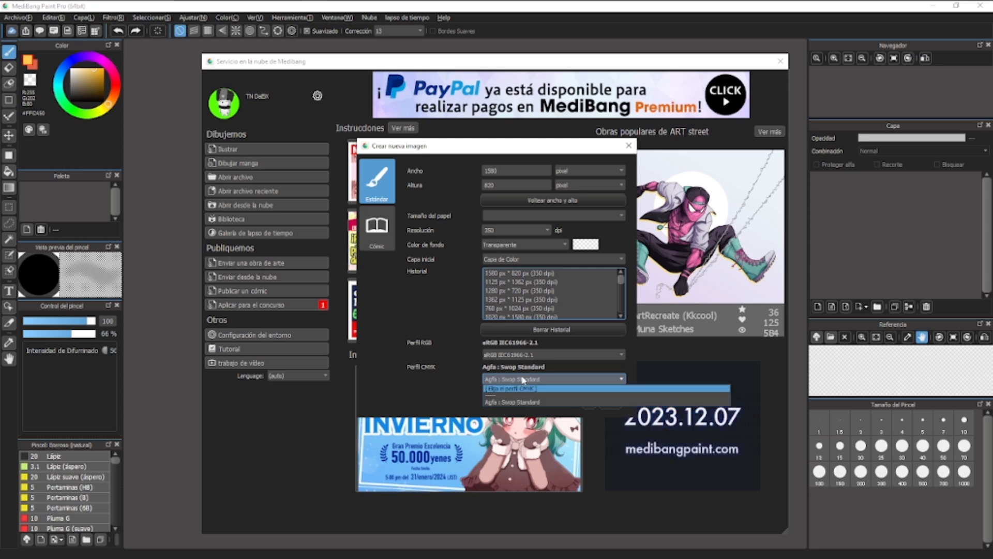
- Create the new image at 1580 × 820 pixels and 350 dpi with a transparent background
click(515, 355)
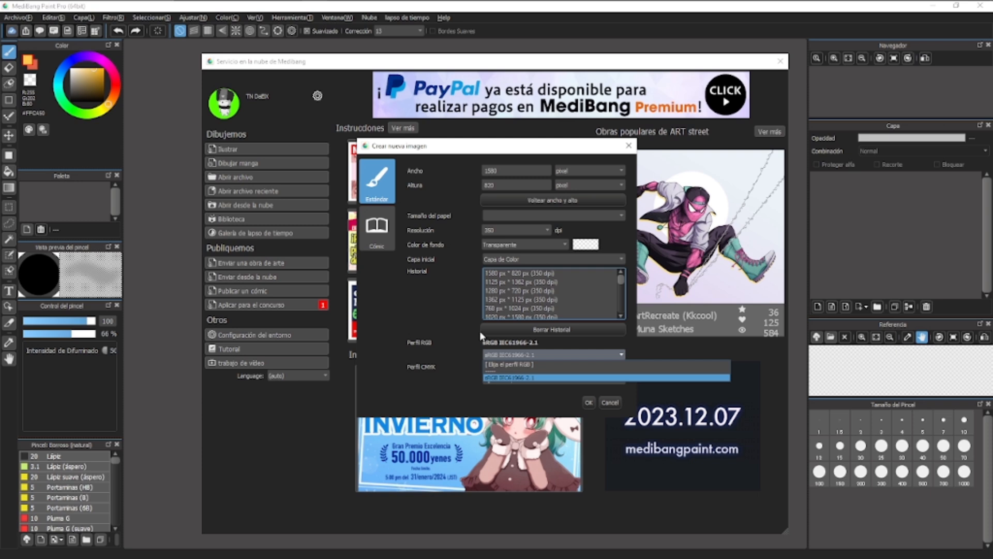
click(559, 392)
click(587, 406)
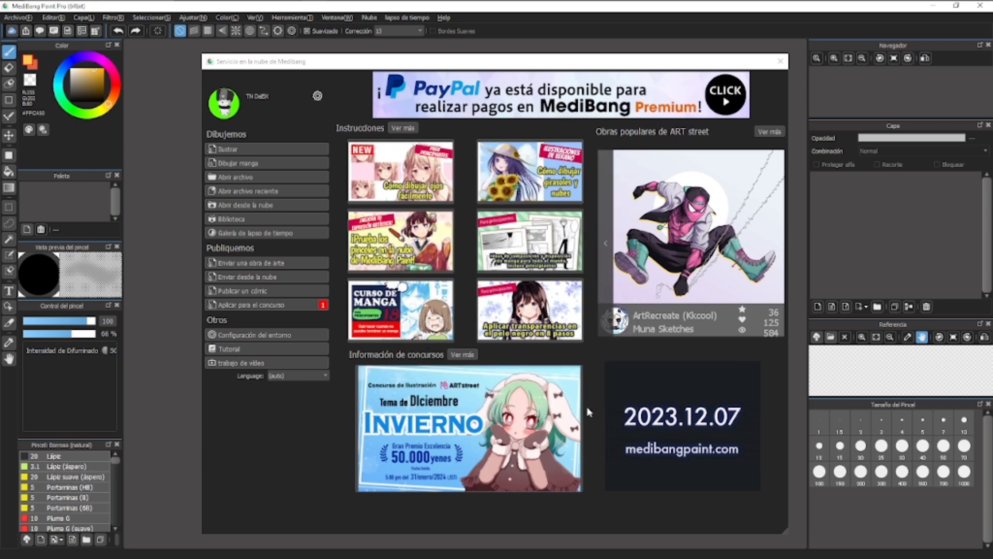
scroll(515, 321, down, 1)
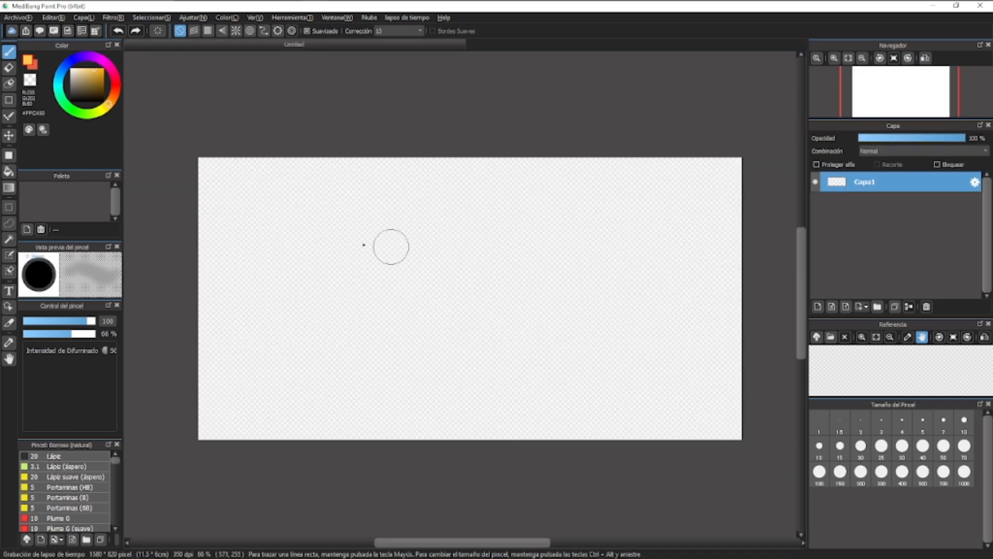
scroll(330, 281, up, 1)
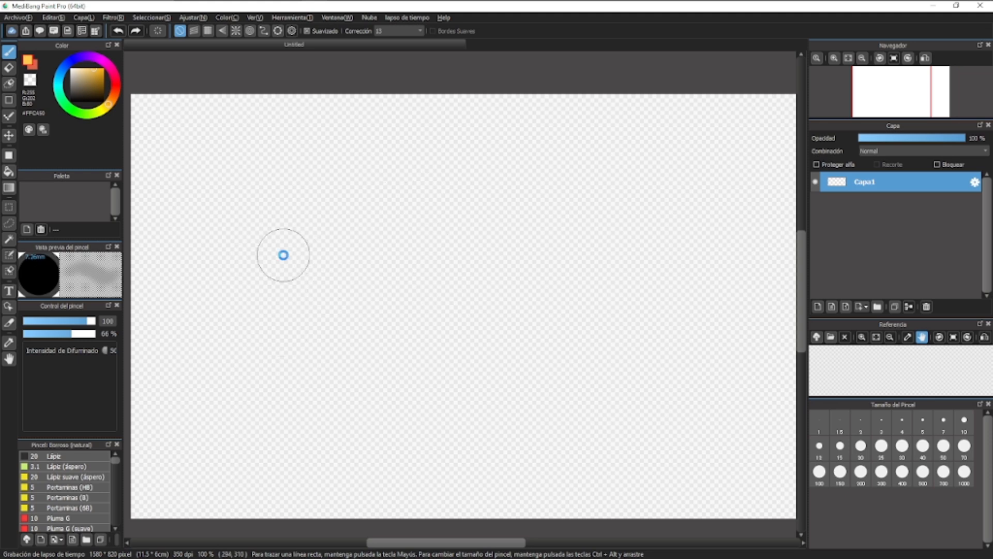
scroll(348, 147, down, 1)
scroll(386, 262, up, 3)
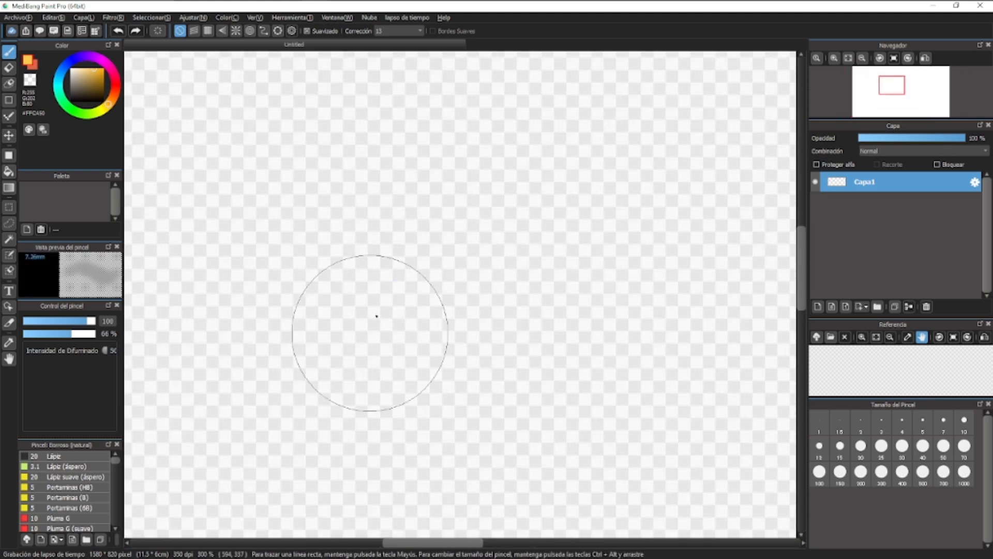
scroll(510, 267, down, 3)
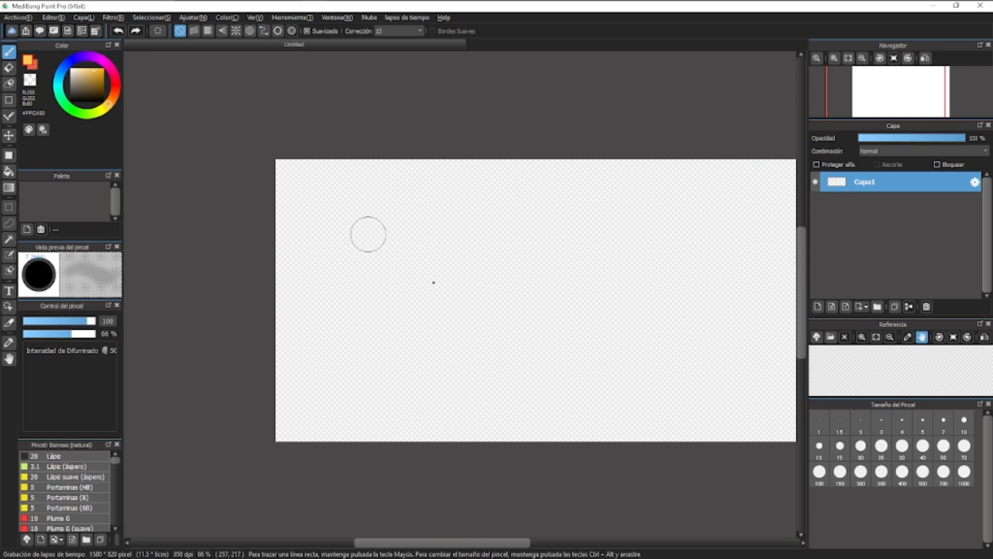
- Switch the canvas's transparent background display off and back on
click(256, 20)
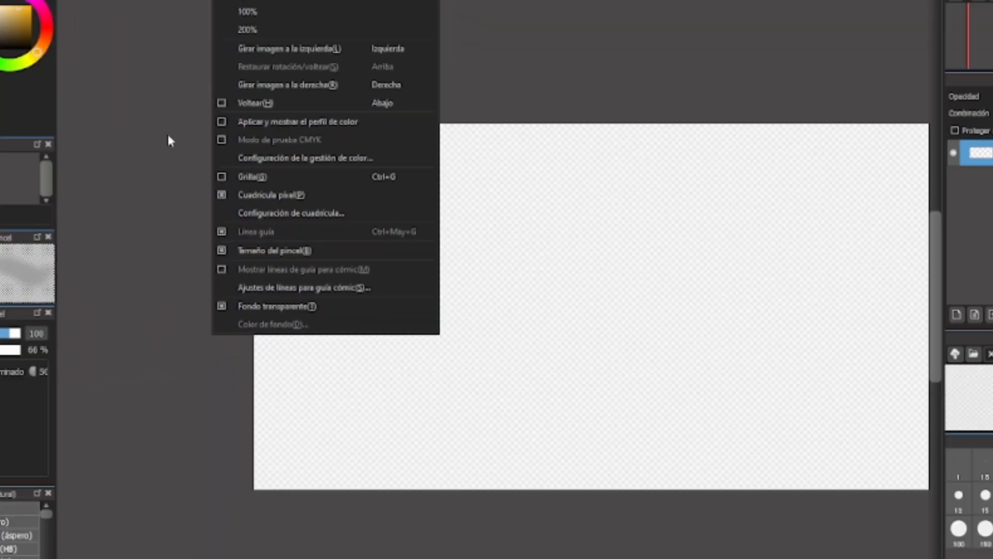
click(208, 199)
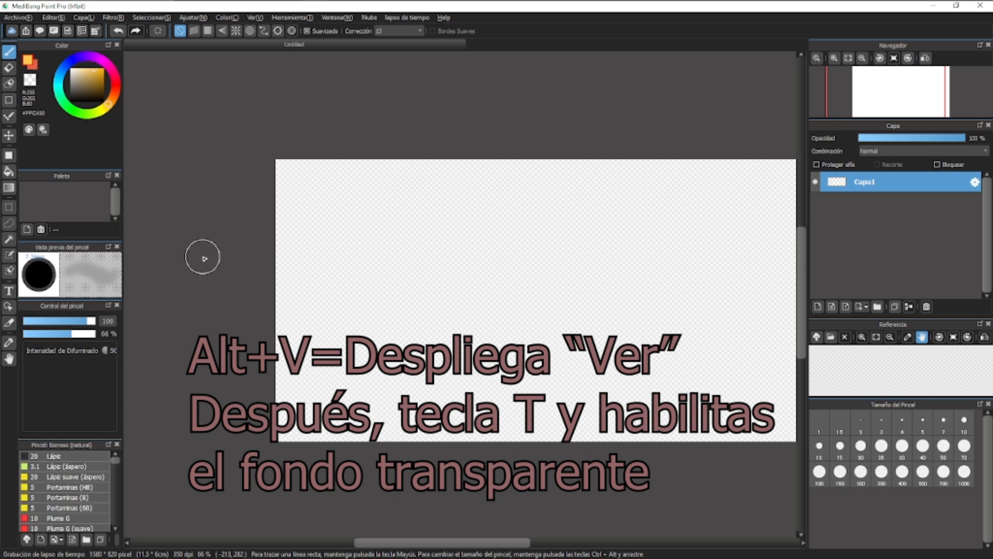
key(alt+v)
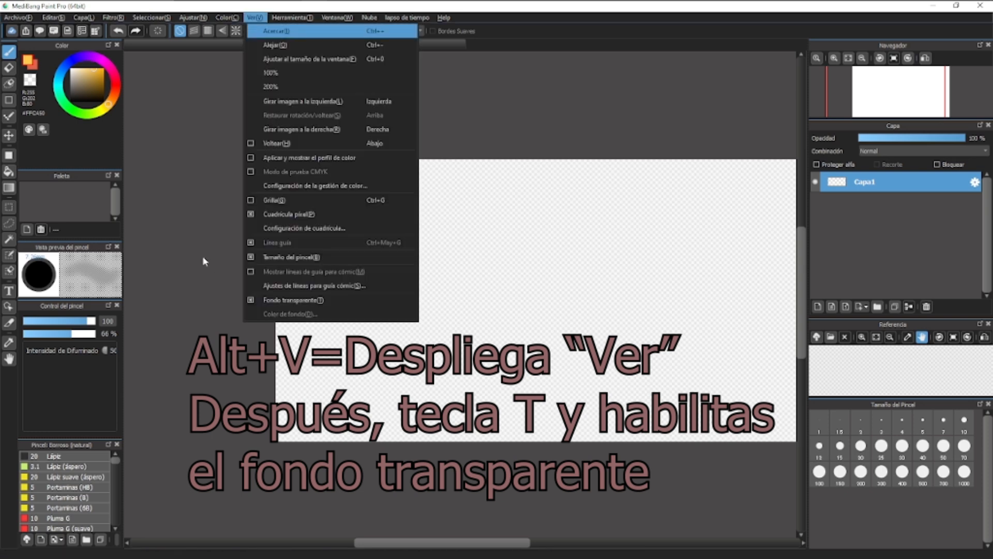
key(t)
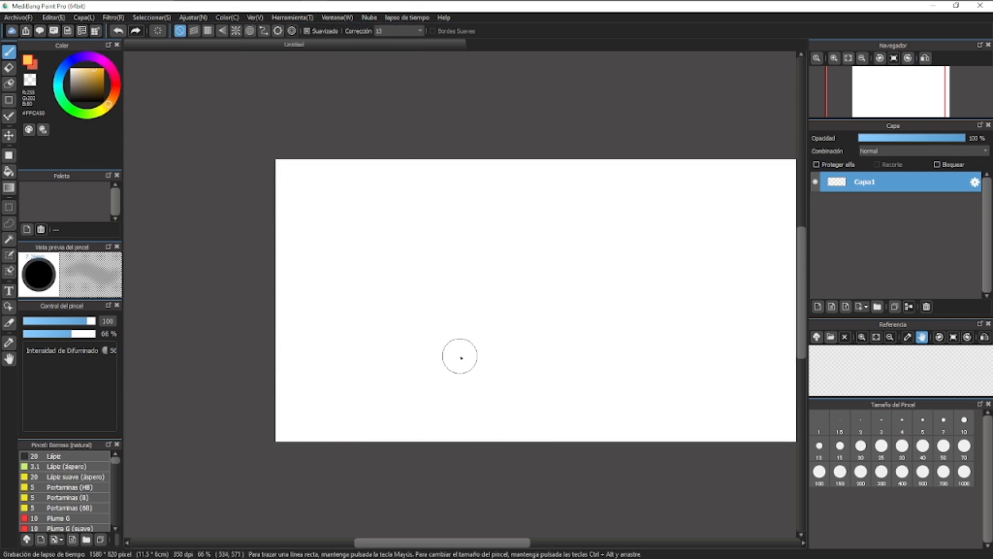
key(alt+v)
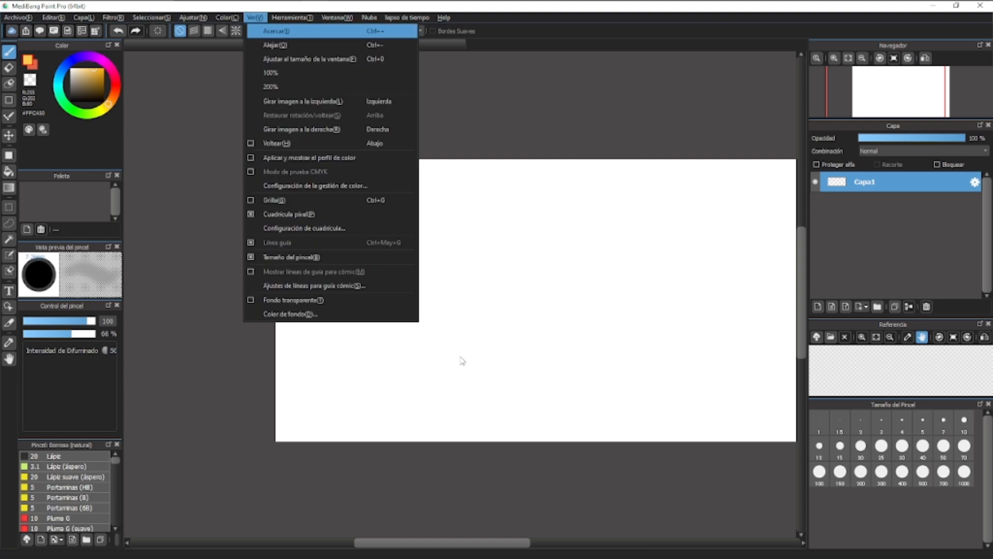
key(t)
- Select the Lápiz brush for drawing on the canvas
scroll(377, 298, up, 2)
scroll(377, 300, down, 3)
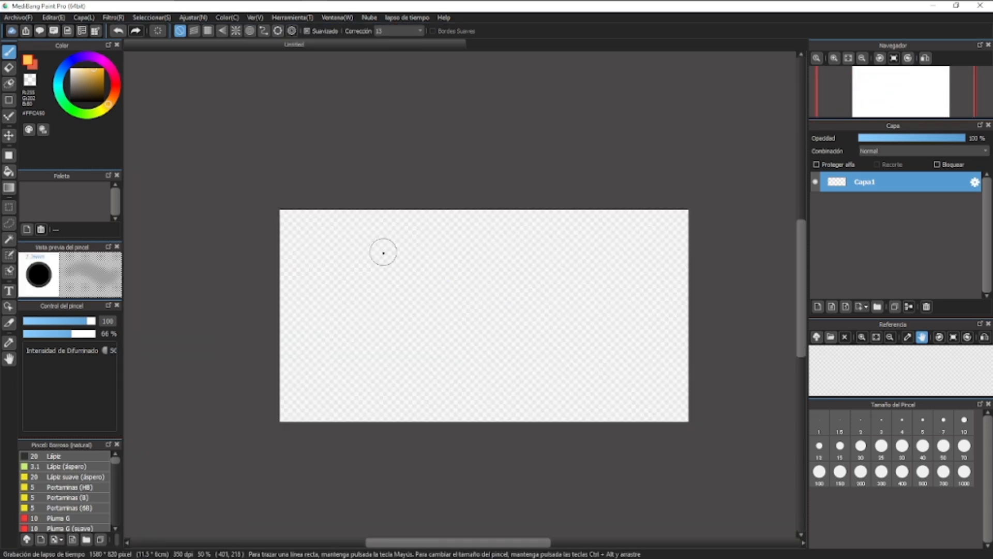
scroll(343, 273, up, 2)
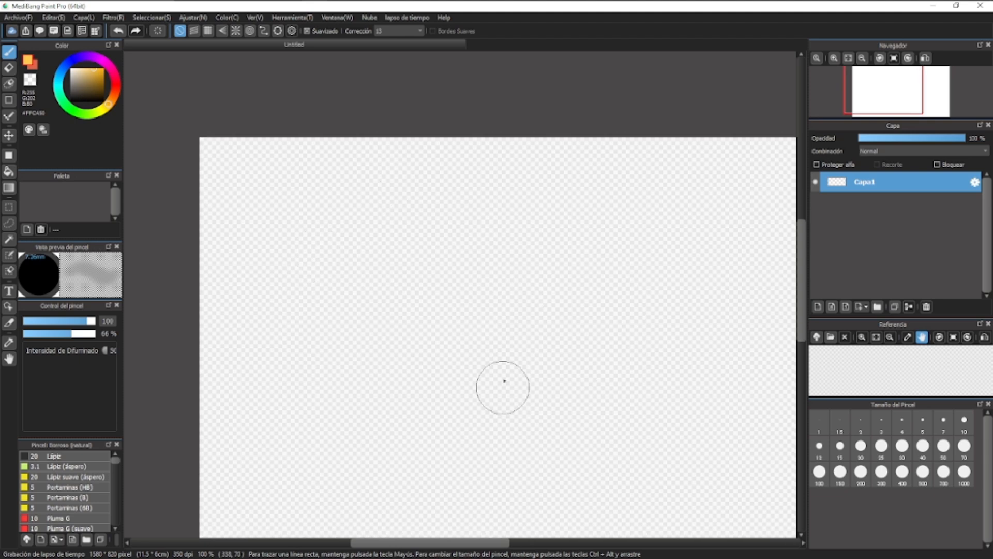
scroll(444, 321, down, 2)
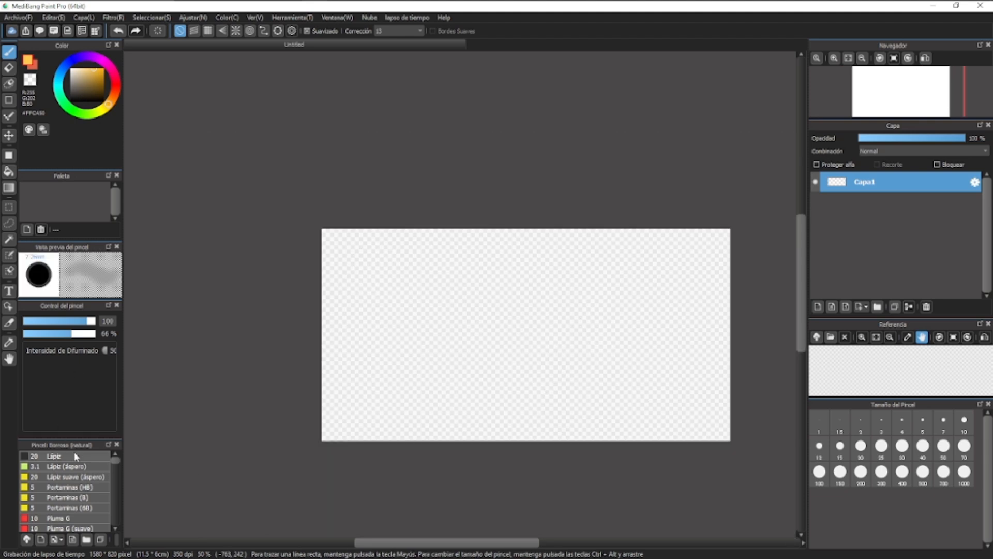
click(74, 454)
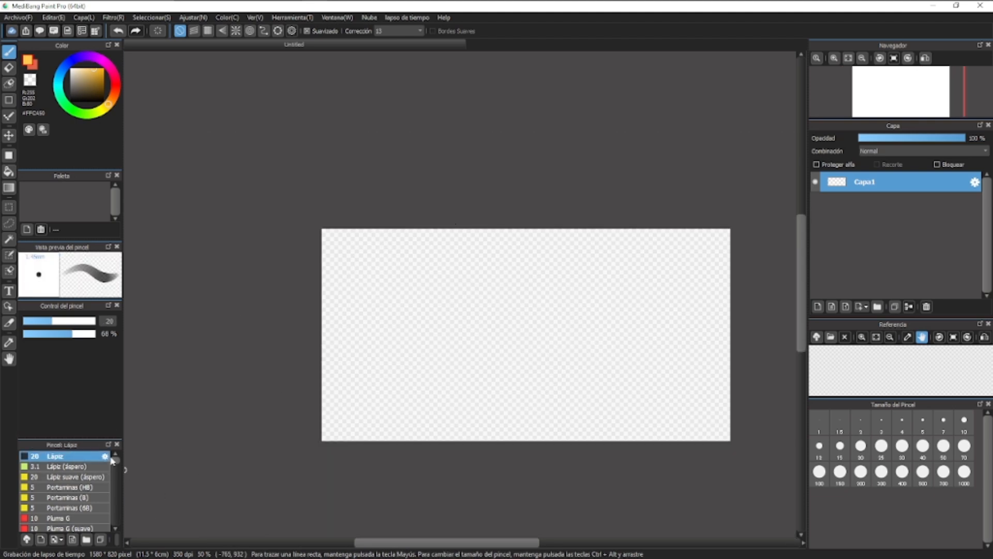
- Enlarge the brush list panel upward and look through all the available brushes
drag(83, 436, 81, 336)
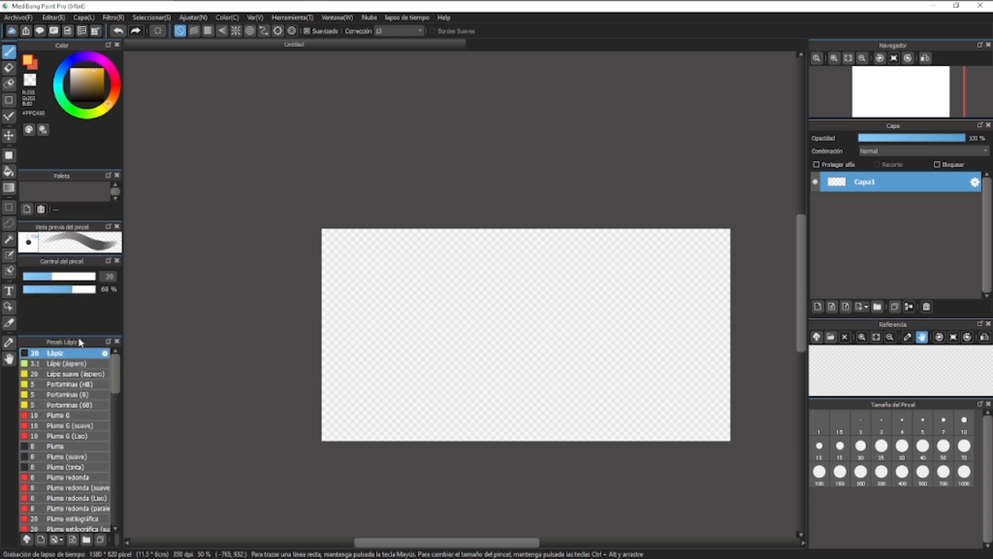
drag(83, 340, 83, 277)
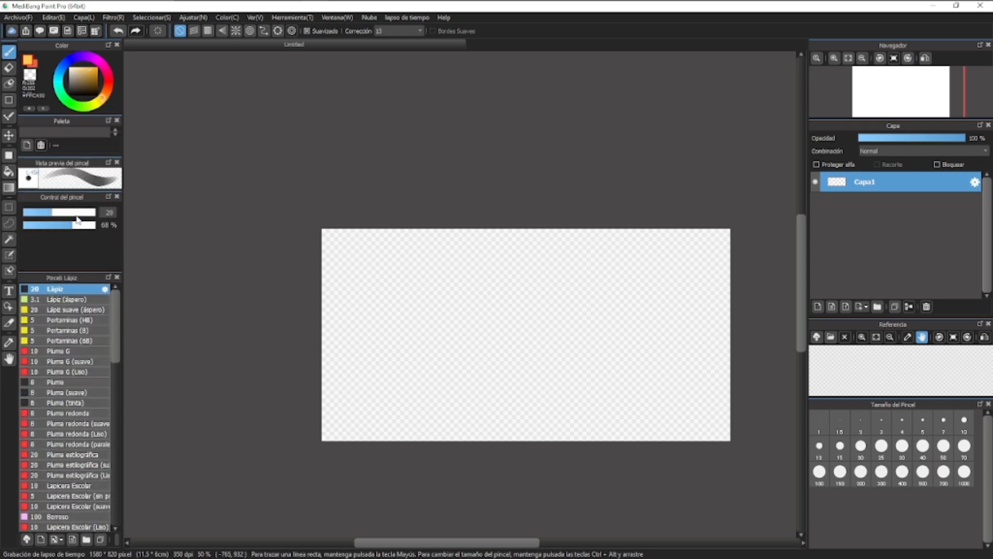
scroll(50, 396, down, 1)
scroll(50, 396, down, 1)
scroll(114, 337, down, 5)
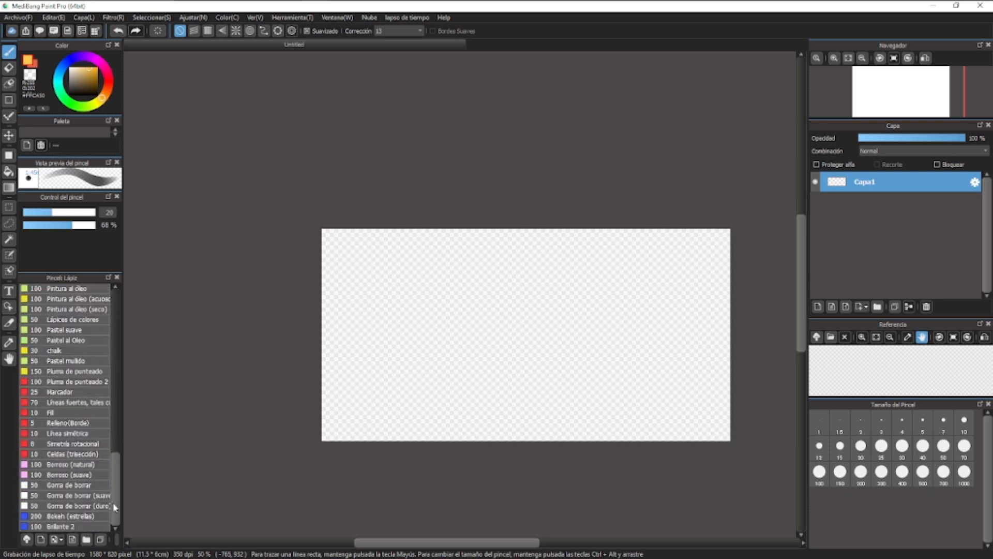
scroll(64, 488, down, 5)
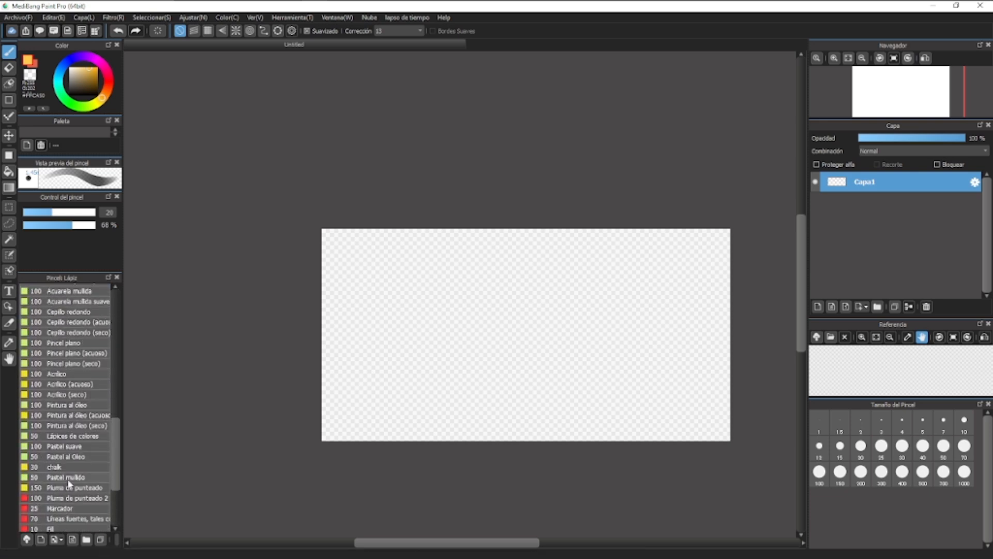
scroll(63, 489, up, 6)
scroll(74, 484, up, 4)
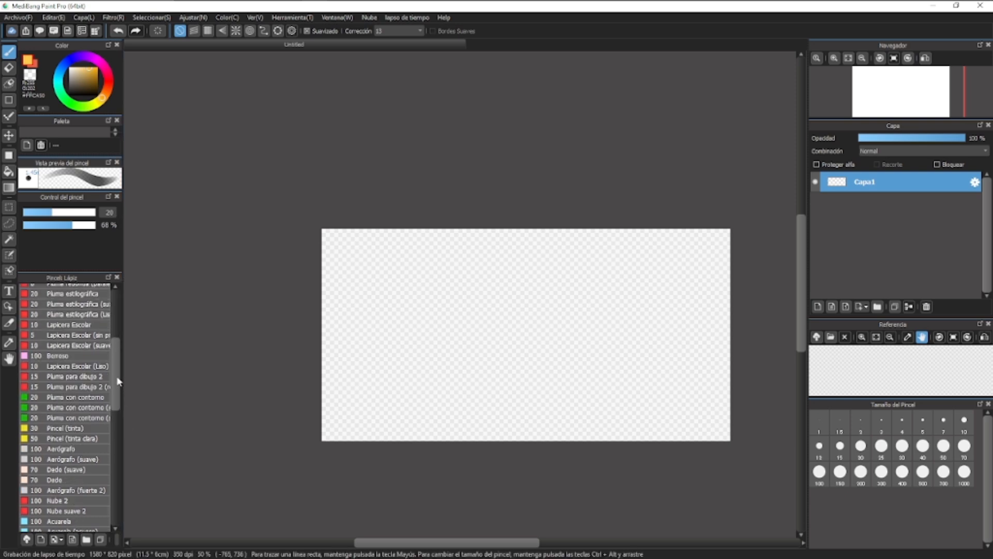
drag(118, 380, 116, 327)
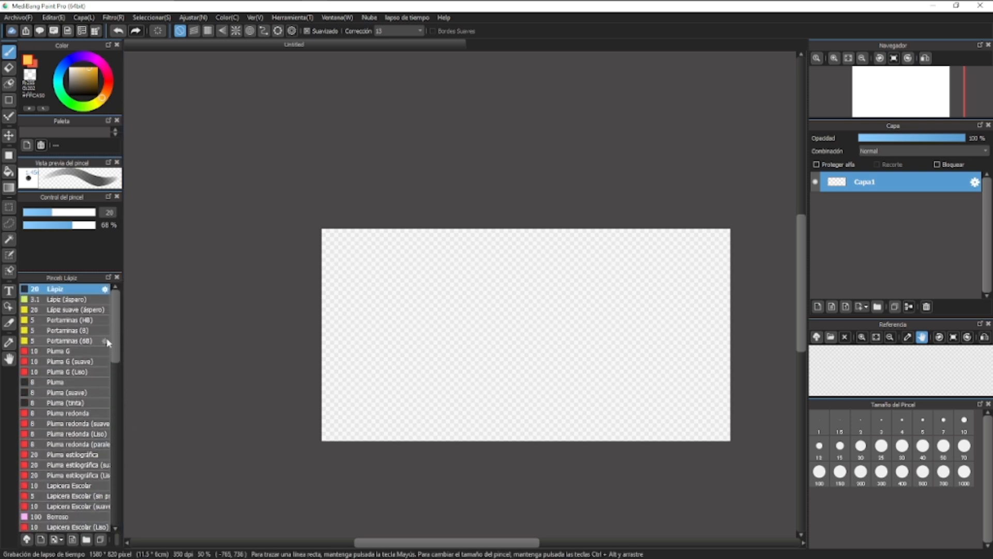
scroll(107, 341, down, 15)
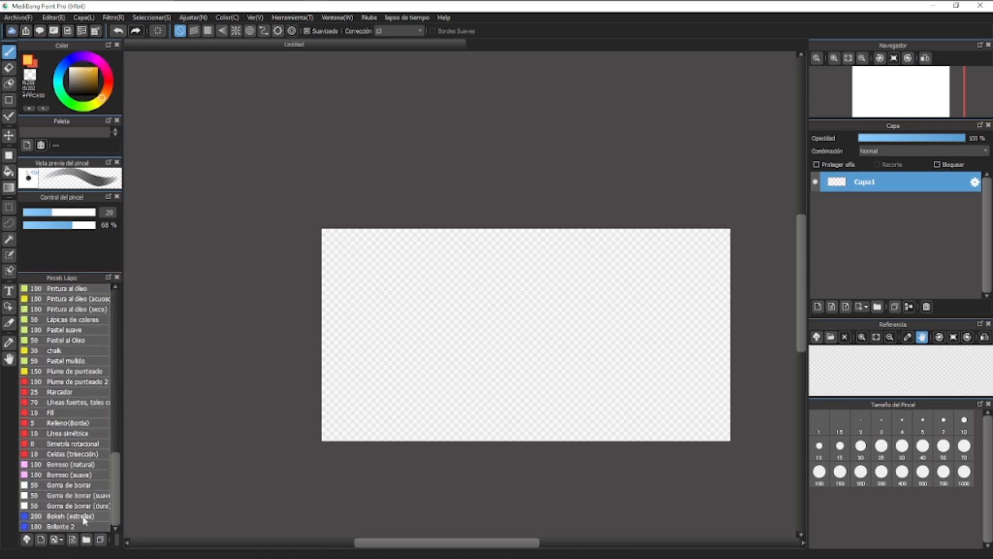
- Draw a curved stroke on the canvas with the Lápiz brush and remove it with the eraser at size 114
click(73, 527)
mouse_move(459, 288)
mouse_down()
mouse_move(544, 355)
mouse_move(498, 388)
mouse_move(475, 325)
mouse_move(621, 362)
mouse_up()
click(73, 516)
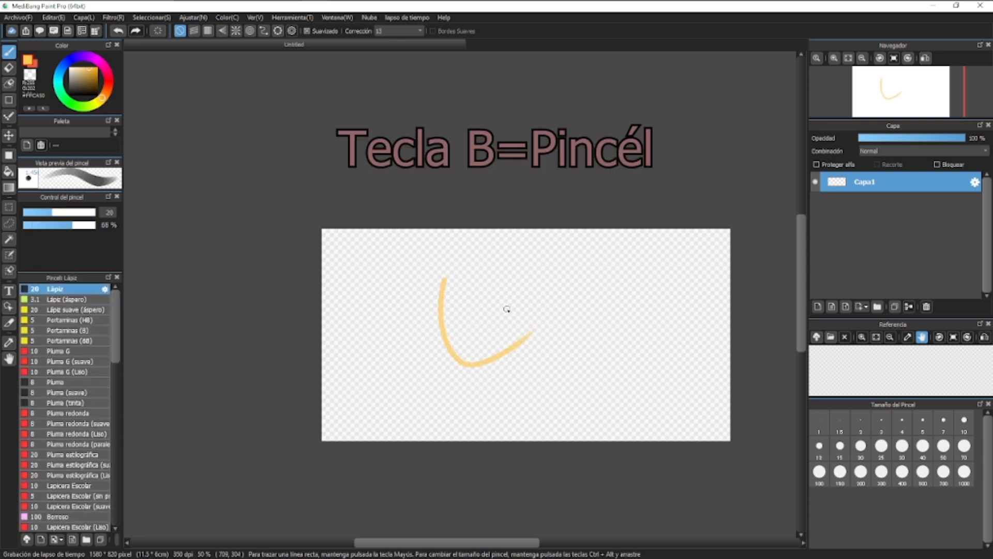
key(e)
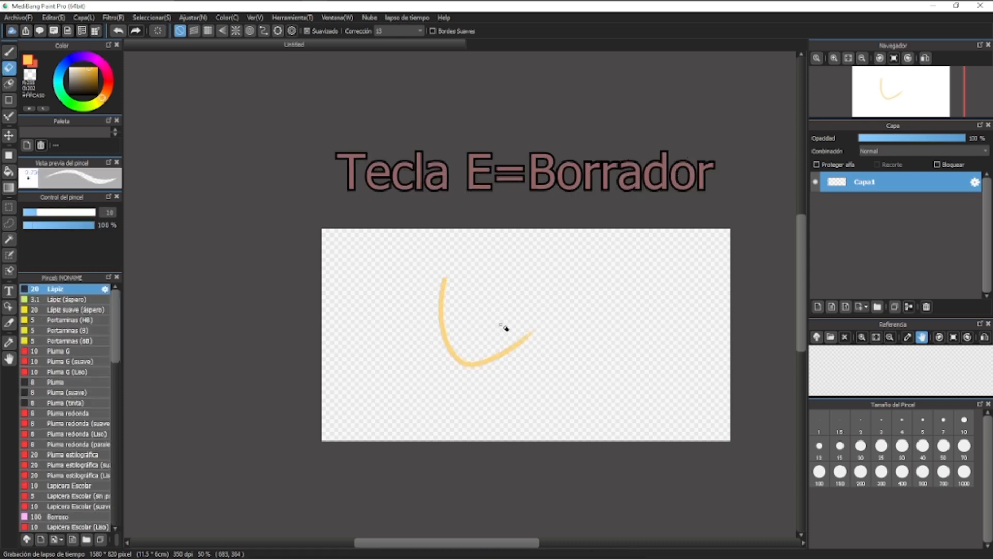
click(89, 212)
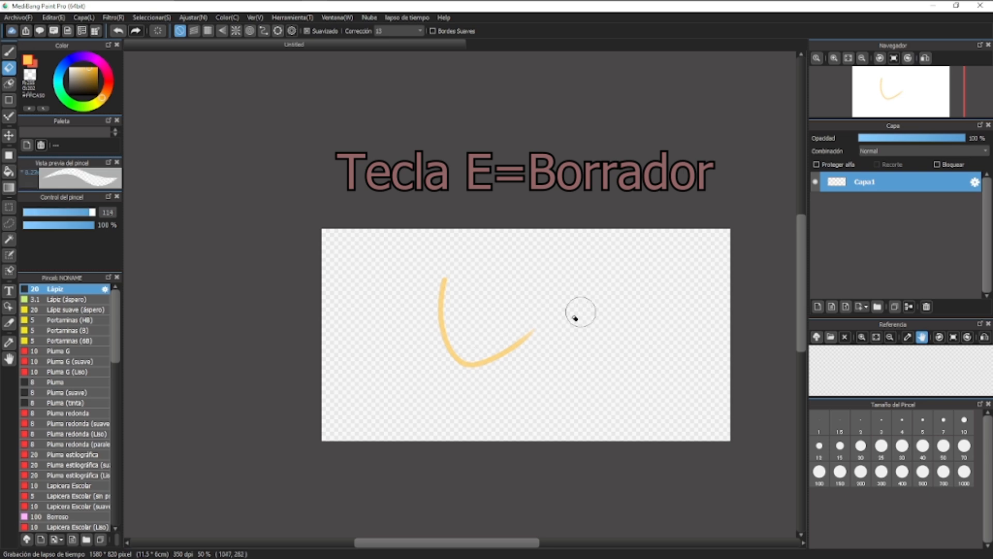
mouse_move(533, 336)
mouse_down()
mouse_move(463, 365)
mouse_move(442, 318)
mouse_move(445, 277)
mouse_up()
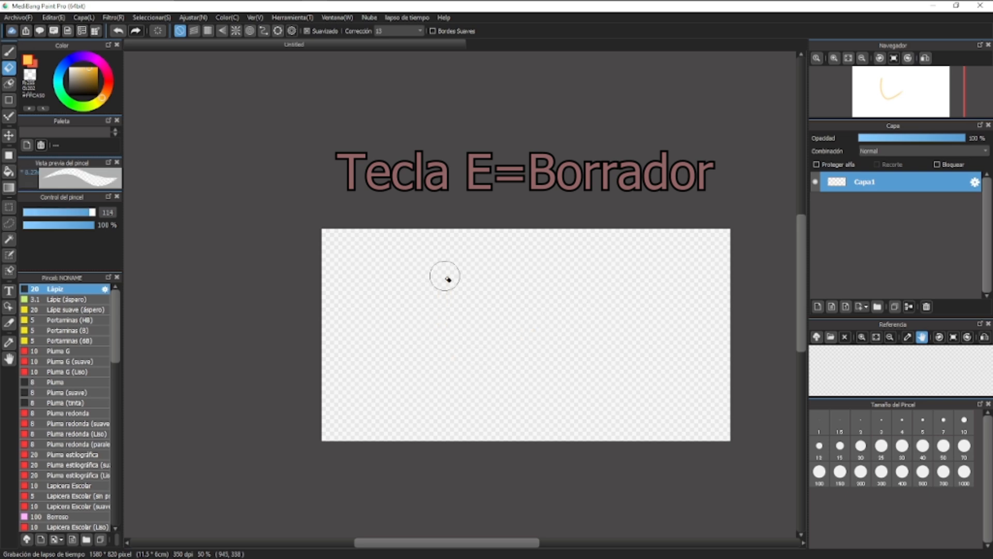
- Try a short brush stroke, alternating between the brush and the eraser, and return to the brush
key(b)
mouse_move(506, 244)
mouse_down()
mouse_move(461, 313)
mouse_move(409, 336)
mouse_move(535, 287)
mouse_move(437, 349)
mouse_move(546, 351)
mouse_move(525, 266)
mouse_move(537, 290)
mouse_up()
key(e)
key(b)
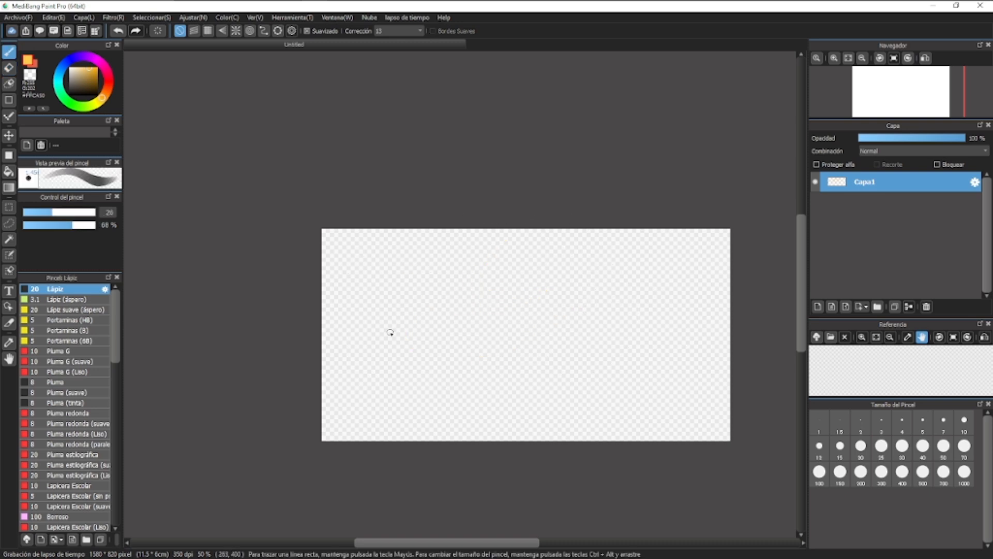
- Set the drawing color to transparent and enlarge the Color panel in height and width
key(shift+z)
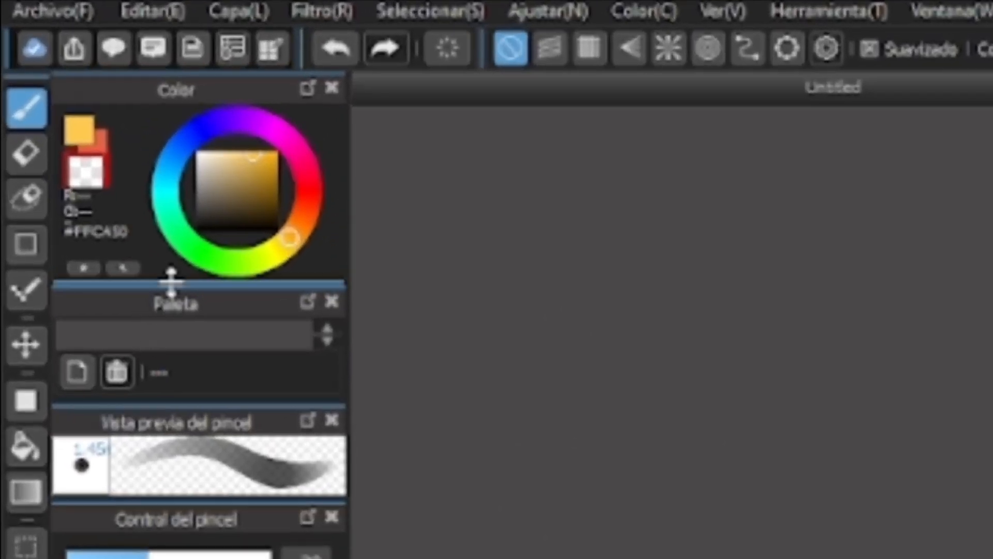
drag(171, 285, 201, 558)
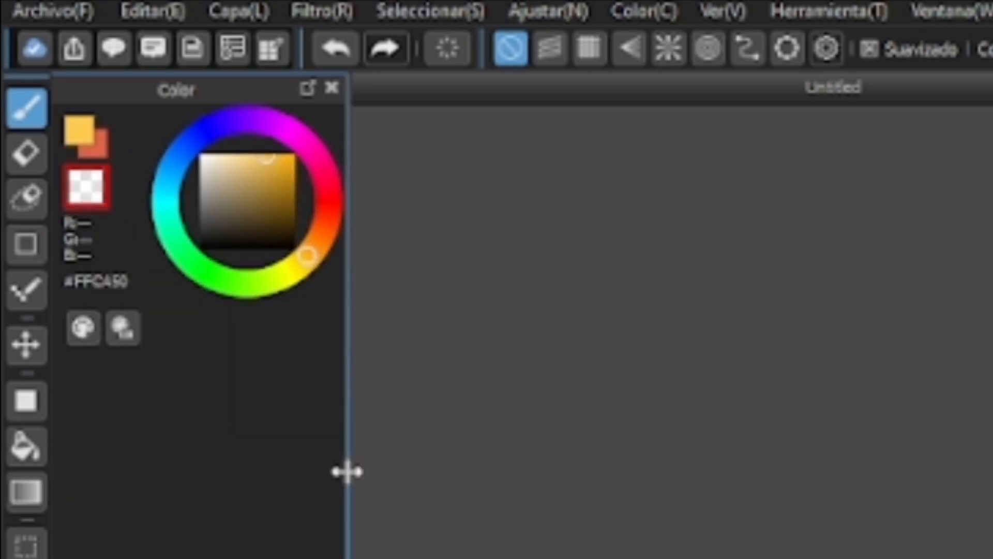
drag(348, 471, 753, 467)
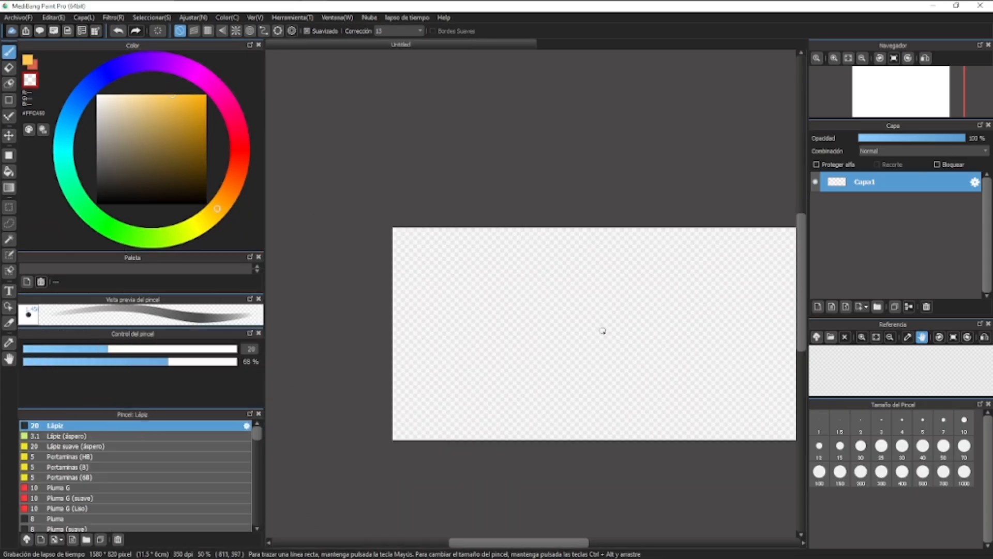
- Set the Lápiz brush to size 350 and paint a broad #FFCA50 shape across the canvas
drag(705, 341, 750, 339)
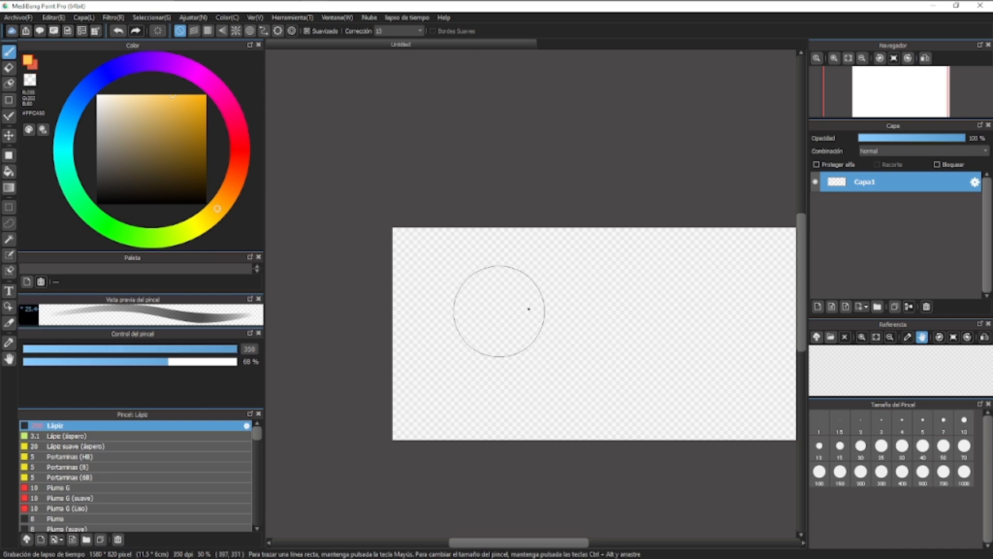
mouse_move(494, 311)
mouse_down()
mouse_move(625, 390)
mouse_move(720, 350)
mouse_move(742, 352)
mouse_up()
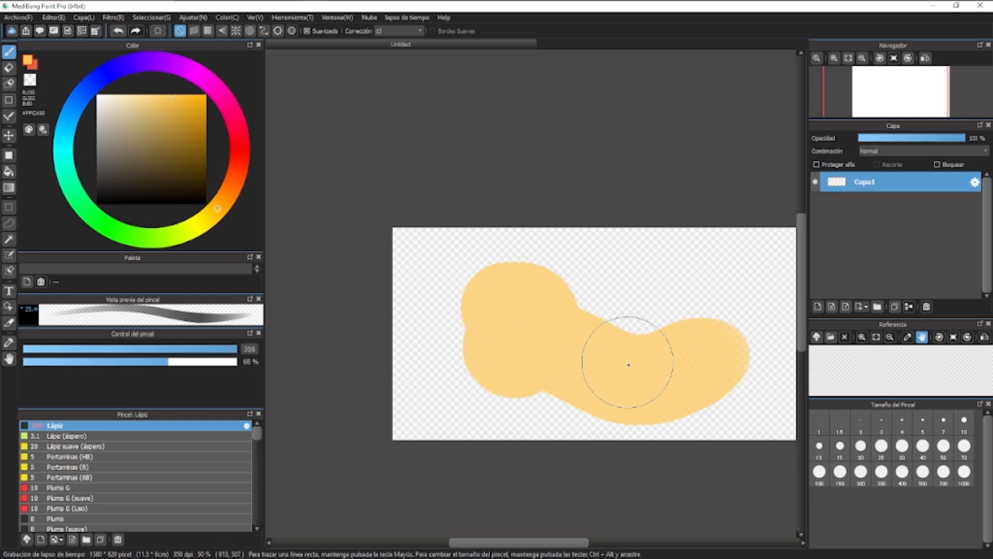
drag(667, 396, 582, 344)
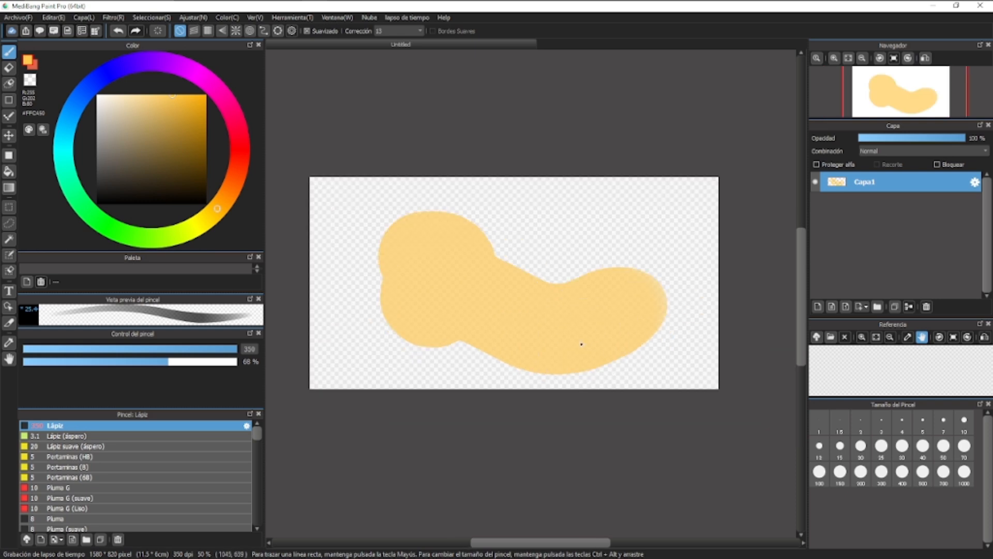
- Select the Brillante 2 brush and make its drawing color transparent
scroll(175, 482, down, 1)
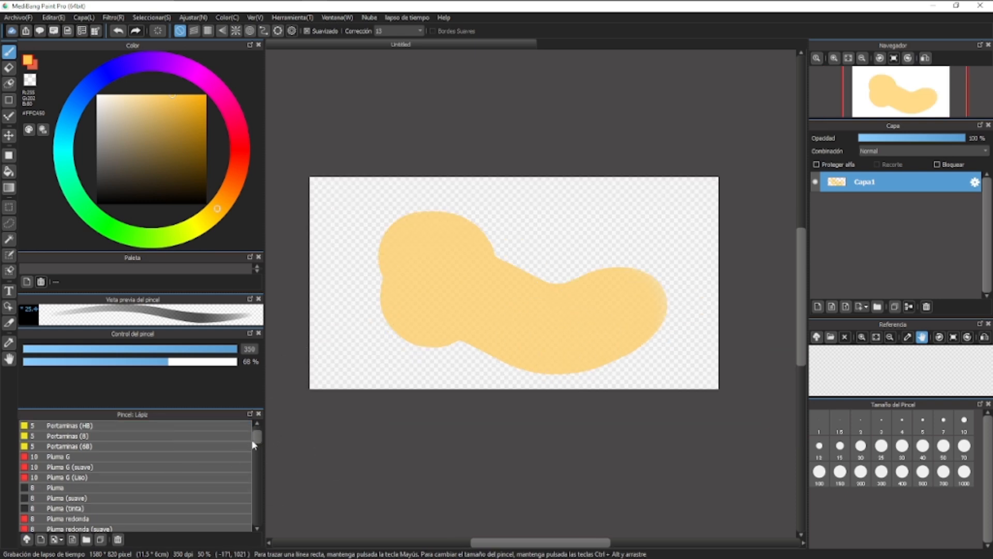
drag(257, 440, 262, 532)
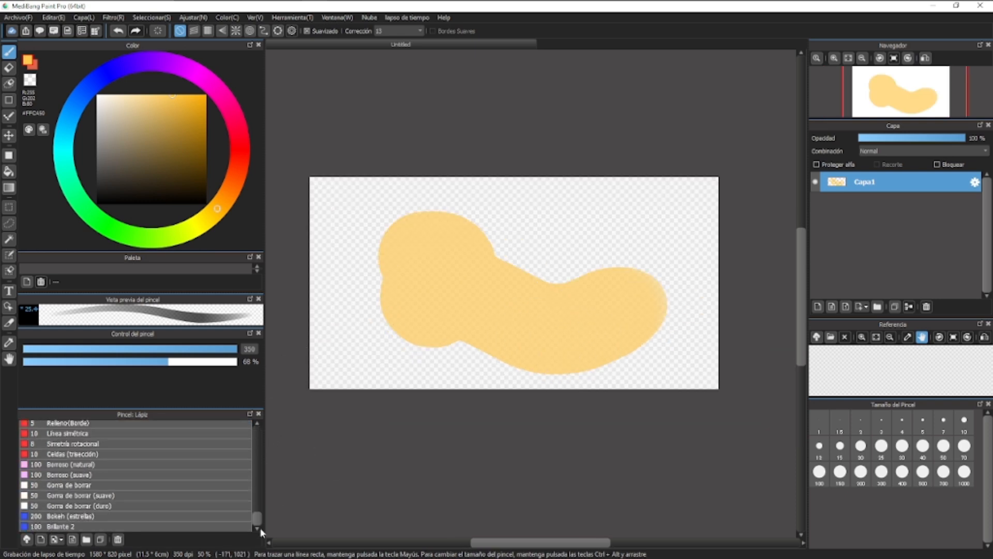
click(108, 527)
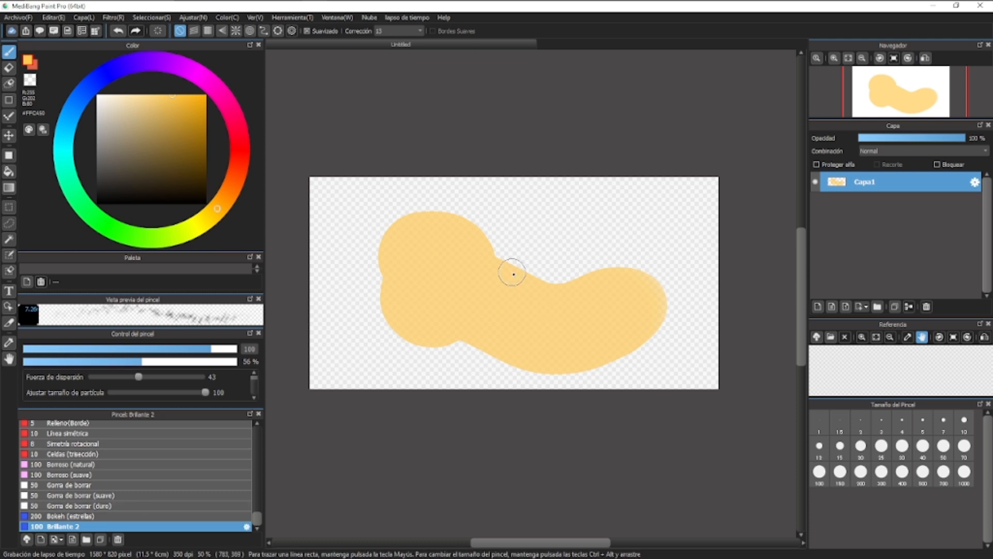
click(30, 79)
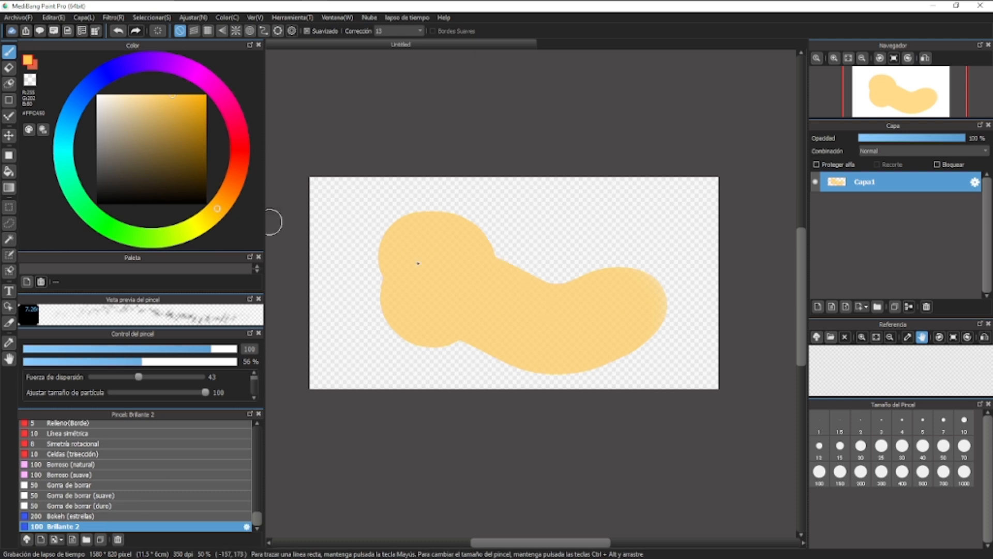
- Cut transparent sparkle strokes through the painted shape, raising the Brillante 2 brush size to 319
drag(431, 272, 558, 309)
mouse_move(494, 328)
mouse_down()
mouse_move(634, 316)
mouse_move(632, 307)
mouse_move(566, 329)
mouse_move(456, 314)
mouse_move(415, 287)
mouse_move(426, 250)
mouse_up()
mouse_move(481, 320)
mouse_down()
mouse_move(461, 311)
mouse_move(421, 228)
mouse_move(500, 279)
mouse_up()
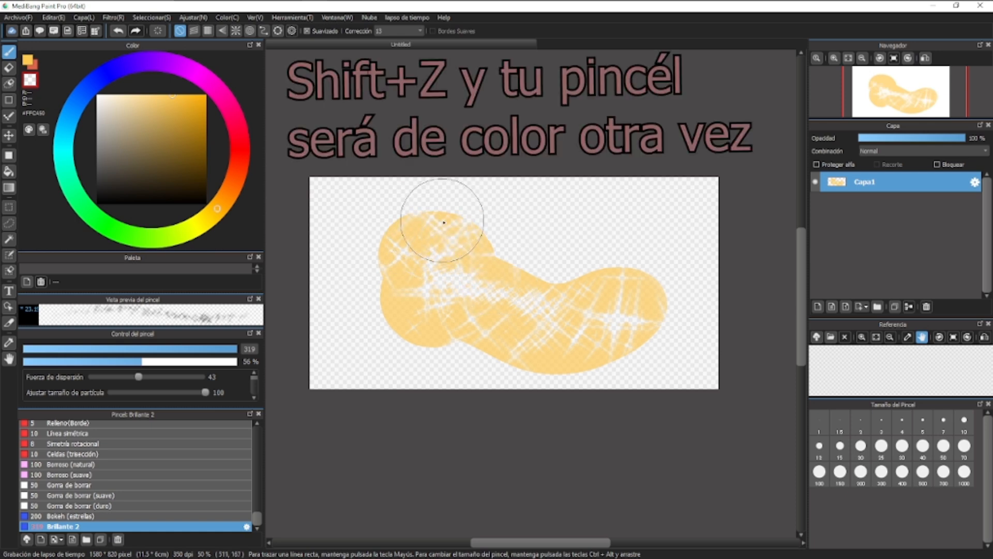
- Paint colored and transparent Brillante 2 sparkles over the shape, switching the brush between color and transparency
key(shift+z)
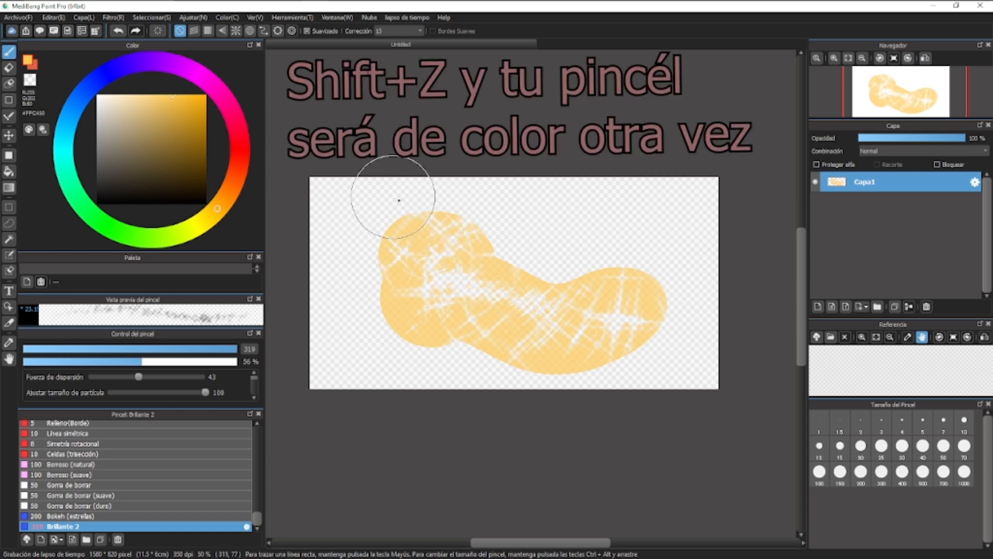
mouse_move(403, 205)
mouse_down()
mouse_move(463, 224)
mouse_move(512, 273)
mouse_move(564, 290)
mouse_move(640, 282)
mouse_move(597, 356)
mouse_move(439, 348)
mouse_move(364, 313)
mouse_move(366, 305)
mouse_move(452, 294)
mouse_move(405, 313)
mouse_move(433, 335)
mouse_move(466, 337)
mouse_move(585, 317)
mouse_move(604, 336)
mouse_move(580, 349)
mouse_move(605, 305)
mouse_move(536, 281)
mouse_move(480, 236)
mouse_move(457, 249)
mouse_move(469, 240)
mouse_move(435, 190)
mouse_move(408, 205)
mouse_move(455, 329)
mouse_move(500, 347)
mouse_move(567, 346)
mouse_move(636, 302)
mouse_move(666, 297)
mouse_move(491, 349)
mouse_move(490, 321)
mouse_up()
key(shift+z)
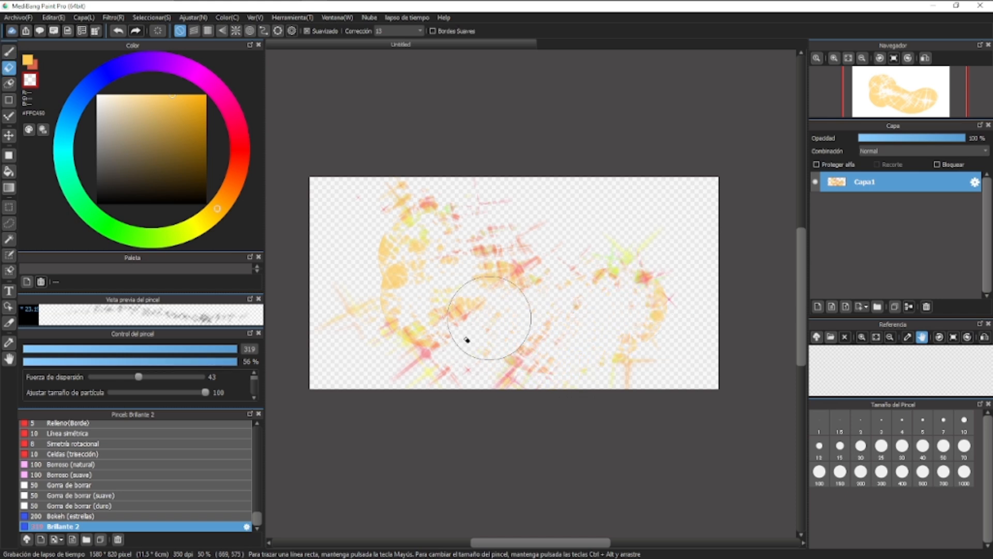
- Erase all remaining paint from the canvas with the eraser at size 773
key(e)
scroll(542, 310, down, 2)
mouse_move(578, 279)
mouse_down()
mouse_move(572, 305)
mouse_move(442, 323)
mouse_move(445, 282)
mouse_move(537, 237)
mouse_up()
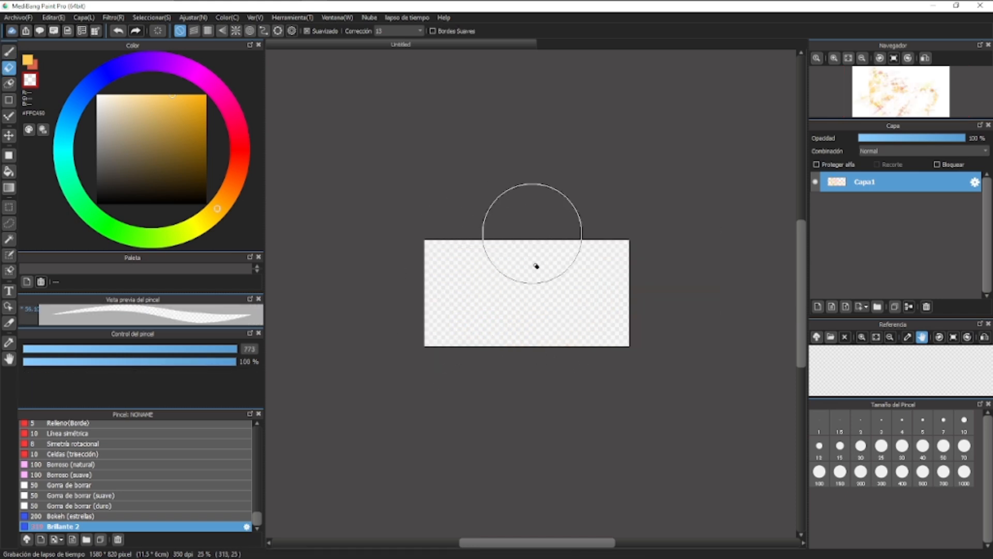
- Return to the Brillante 2 brush with size 33 and the drawing color black (#000000)
key(b)
scroll(528, 279, up, 2)
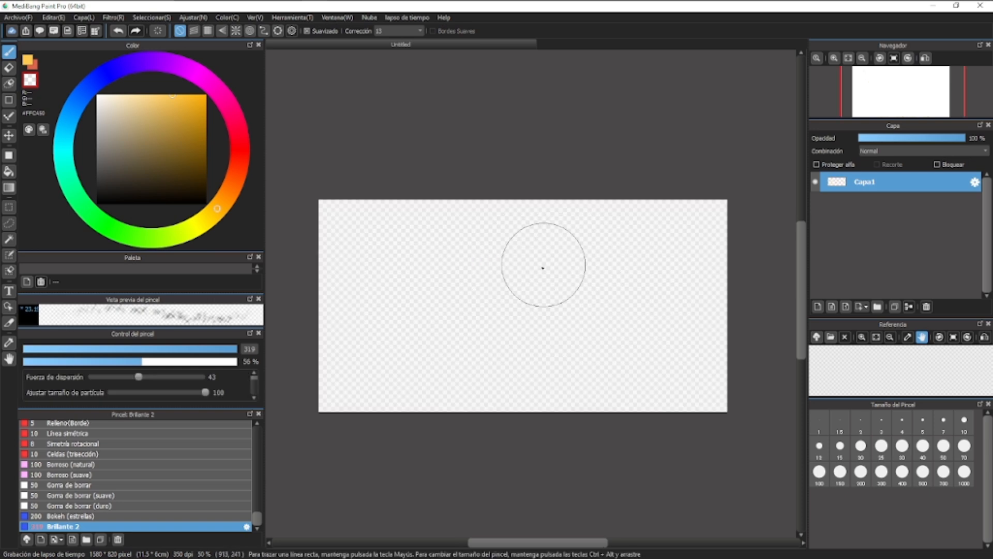
ctrl+alt+drag(524, 286, 477, 295)
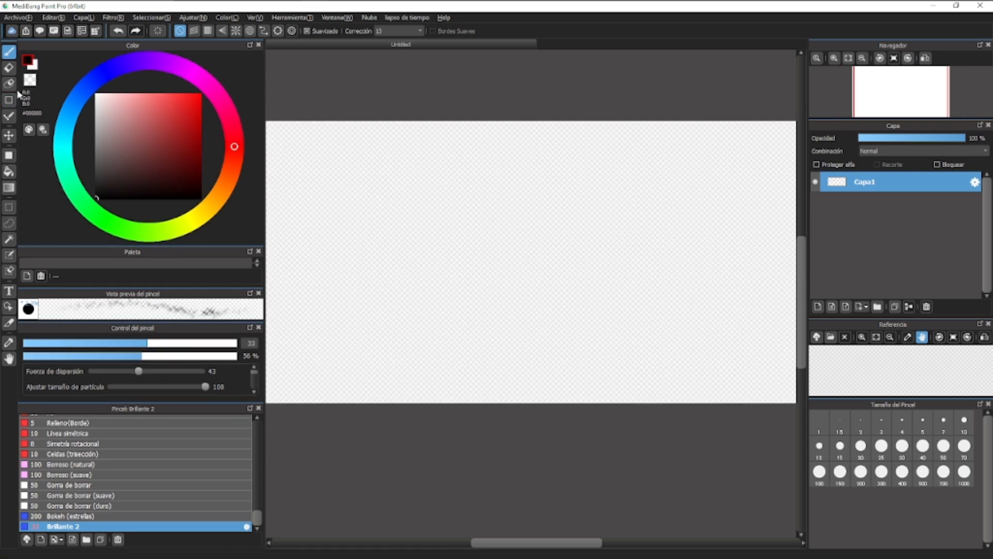
- Select a leaf-shaped area in the middle of the canvas with the lasso tool and clear the selection
click(9, 85)
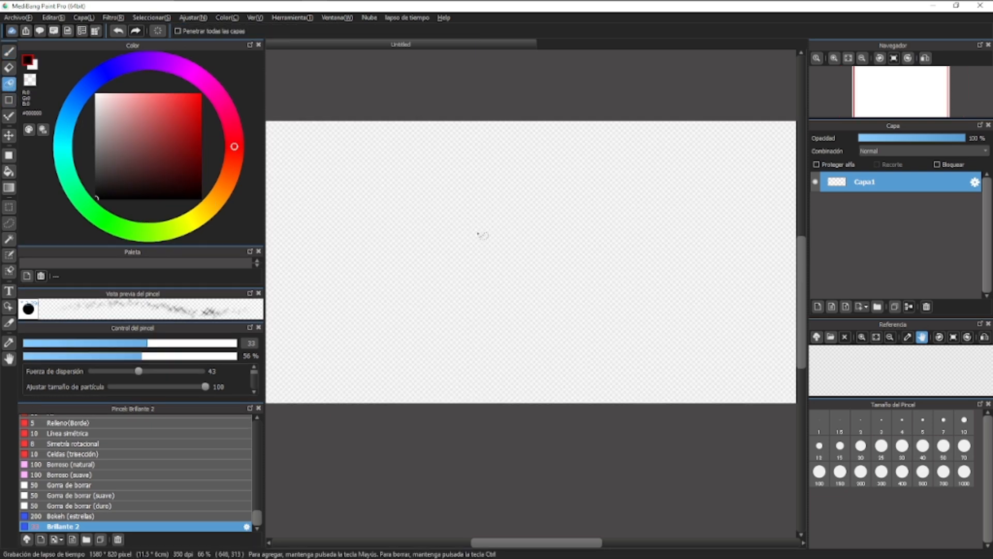
key(l)
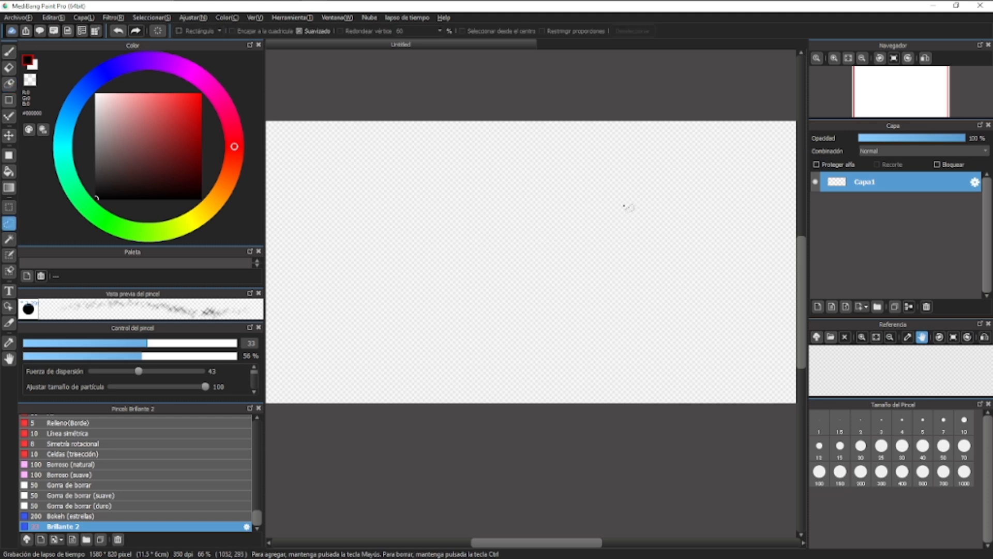
mouse_move(624, 196)
mouse_down()
mouse_move(589, 188)
mouse_move(444, 307)
mouse_up()
drag(606, 165, 605, 165)
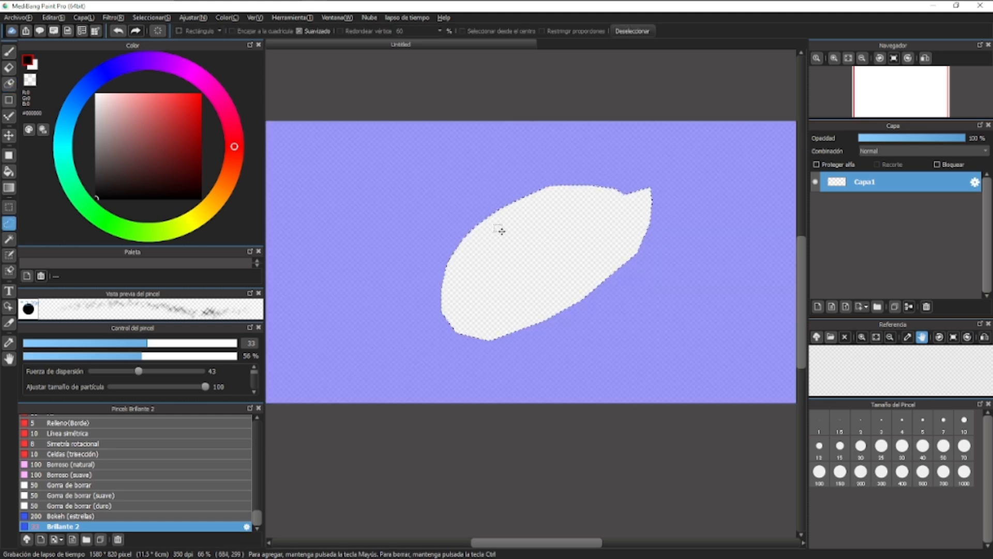
click(569, 241)
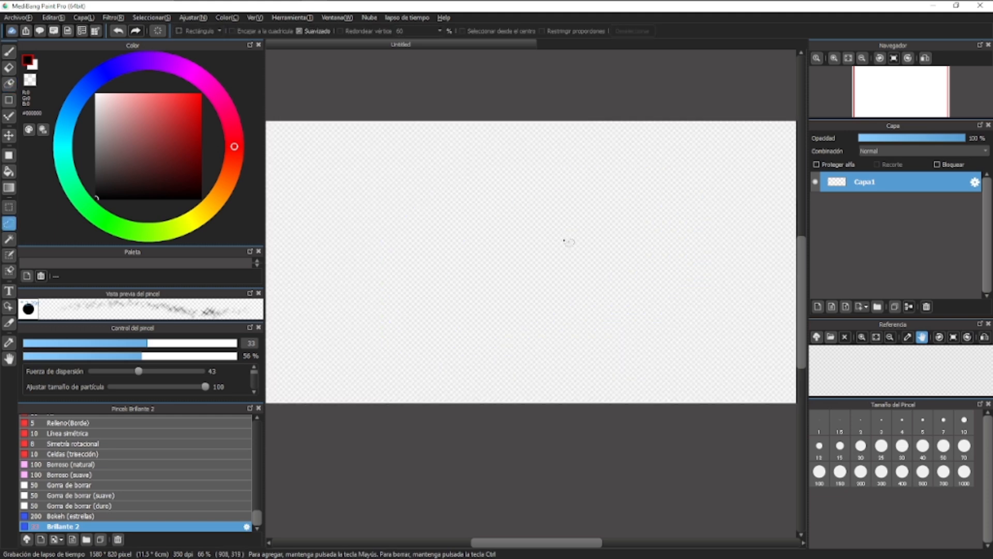
- Paint a looping Brillante 2 stroke across the canvas and erase it completely by encircling it with the lasso eraser
key(b)
drag(408, 268, 269, 292)
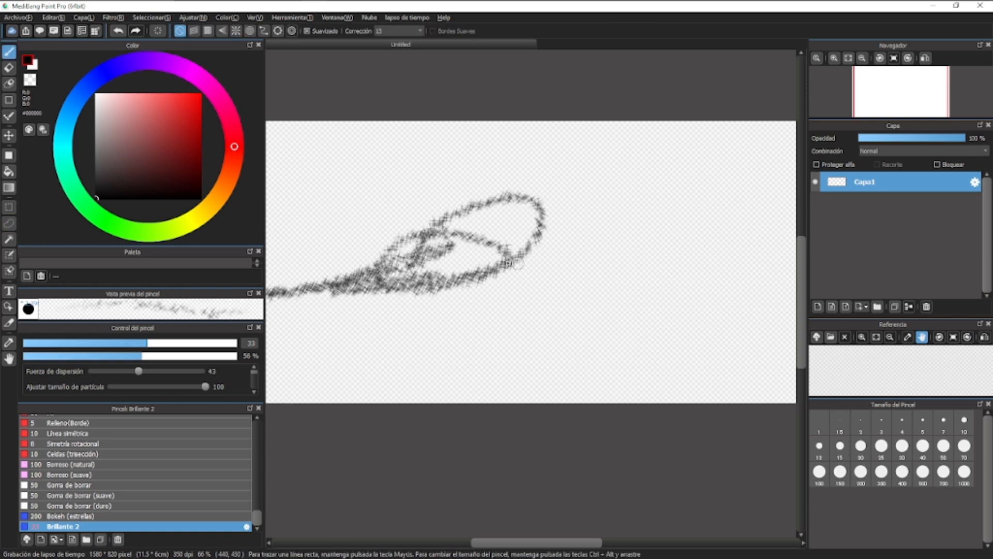
click(9, 83)
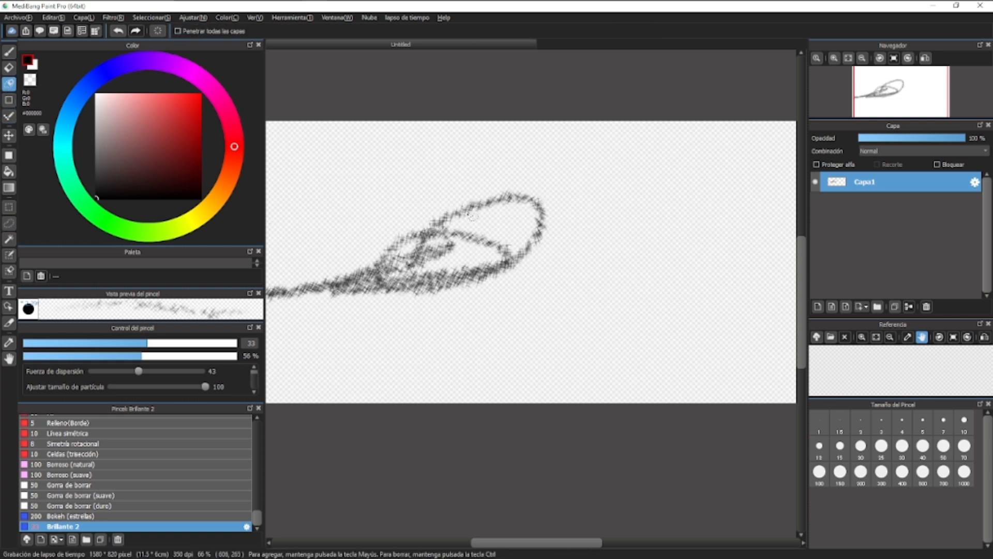
drag(558, 224, 631, 221)
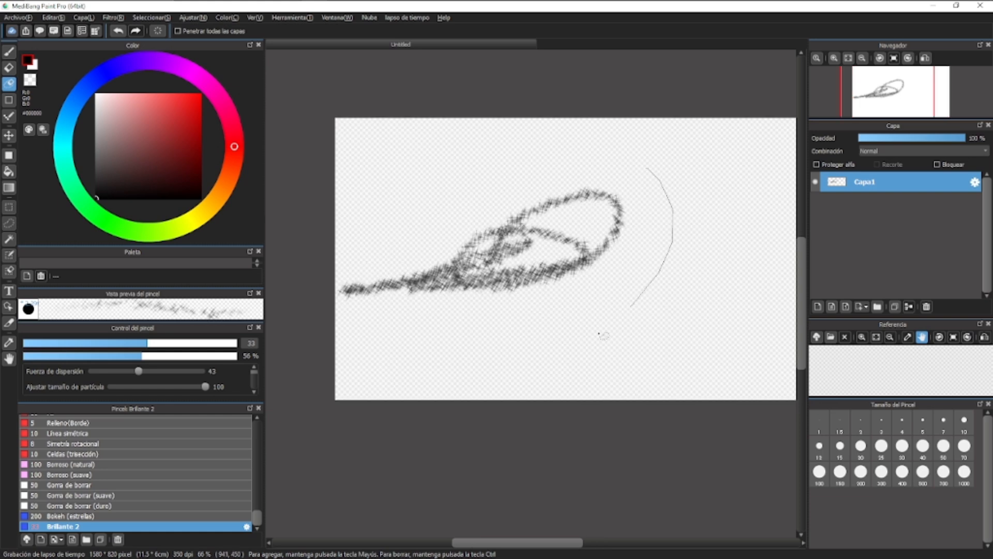
mouse_move(453, 354)
mouse_down()
mouse_move(352, 346)
mouse_move(311, 254)
mouse_move(643, 145)
mouse_move(658, 233)
mouse_up()
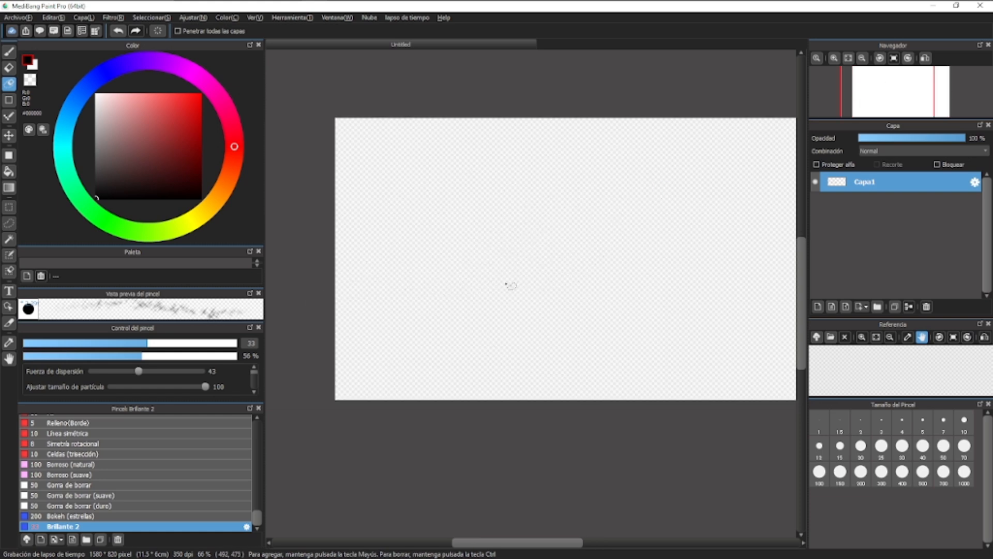
- Paint a curved looping stroke, cut away its right half with the lasso eraser, and clear the rest of the layer
key(b)
mouse_move(440, 343)
mouse_down()
mouse_move(533, 236)
mouse_move(526, 271)
mouse_move(654, 172)
mouse_move(534, 240)
mouse_move(744, 191)
mouse_up()
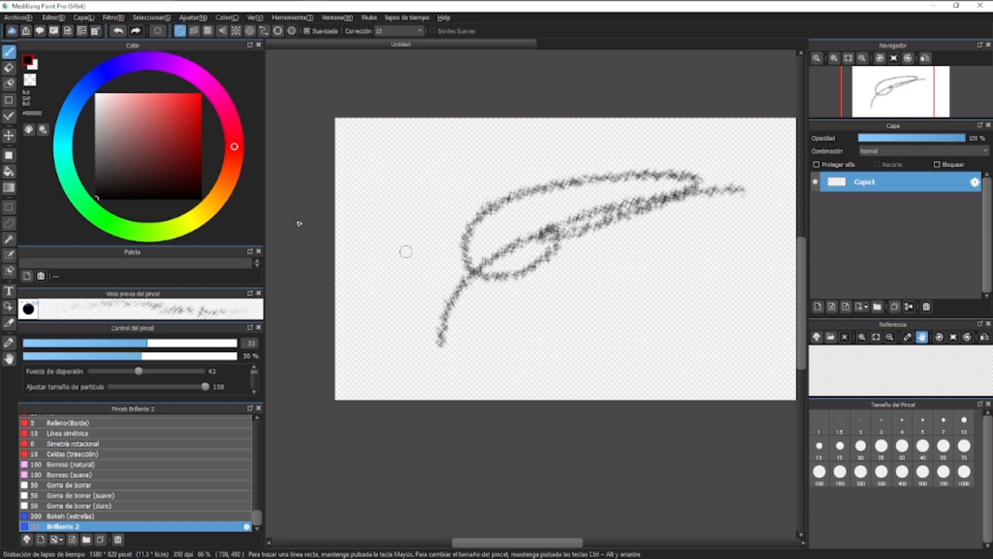
click(9, 84)
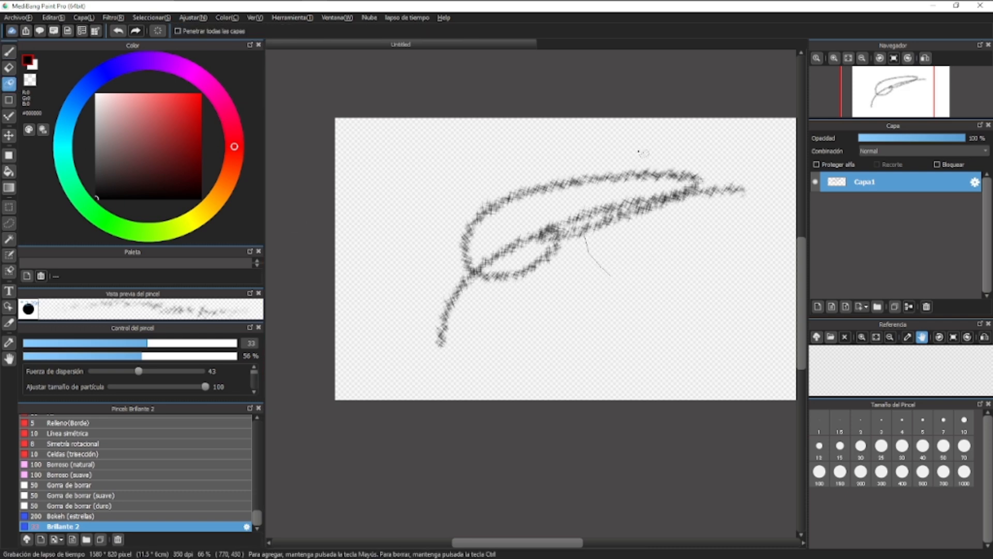
mouse_move(644, 152)
mouse_down()
mouse_move(766, 222)
mouse_move(577, 262)
mouse_move(582, 275)
mouse_up()
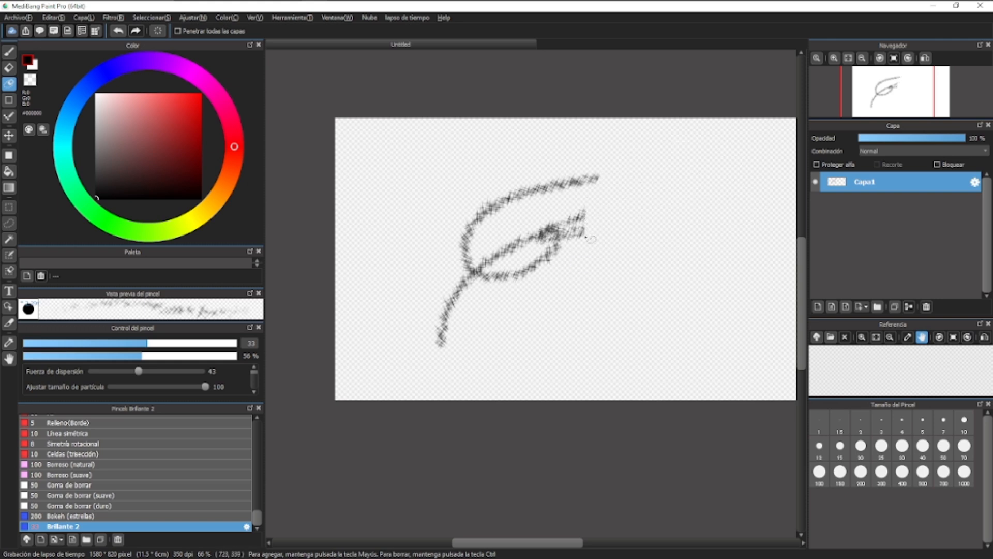
key(Delete)
- Paint a small looping Brillante 2 stroke in the middle of the canvas and clear it
key(b)
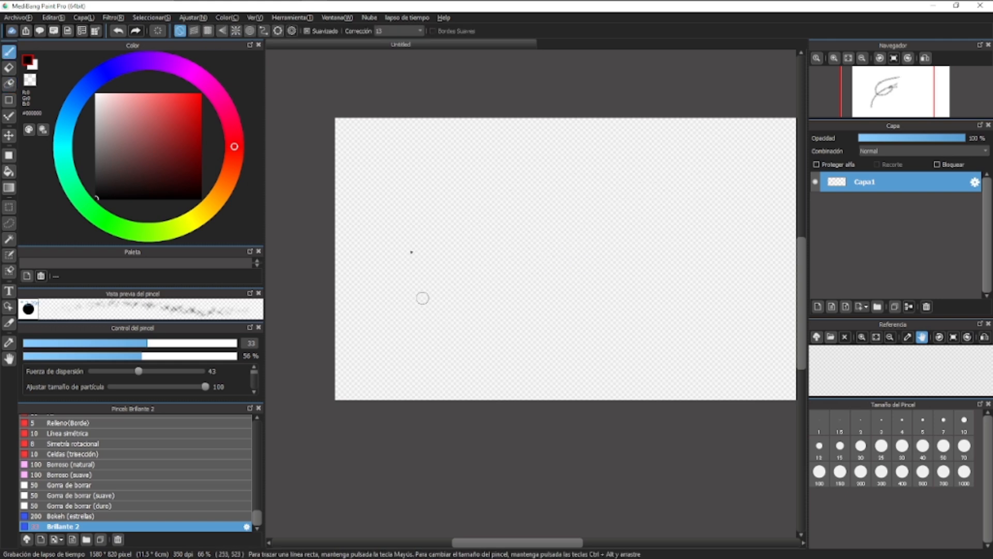
mouse_move(437, 202)
mouse_down()
mouse_move(483, 262)
mouse_move(567, 237)
mouse_up()
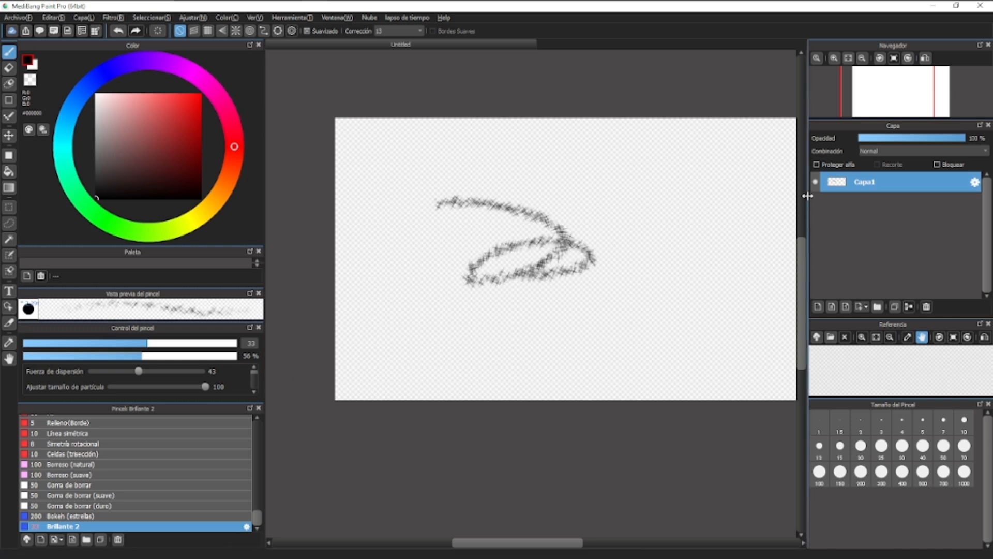
key(Delete)
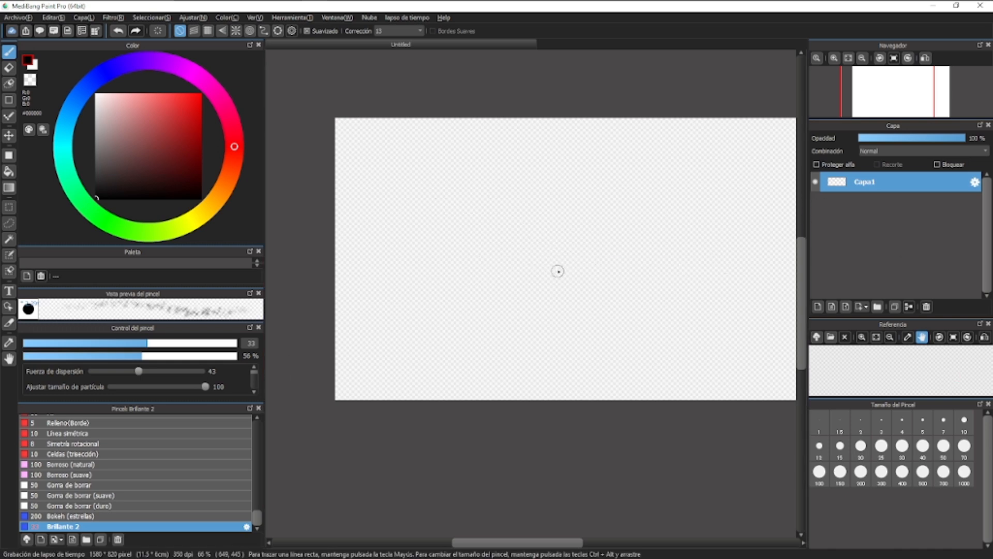
- Paint a scribbled patch, erase parts of it with the eraser at sizes 9 and 132, and clear the remainder
mouse_move(559, 270)
mouse_down()
mouse_move(625, 230)
mouse_move(658, 230)
mouse_move(598, 248)
mouse_up()
key(e)
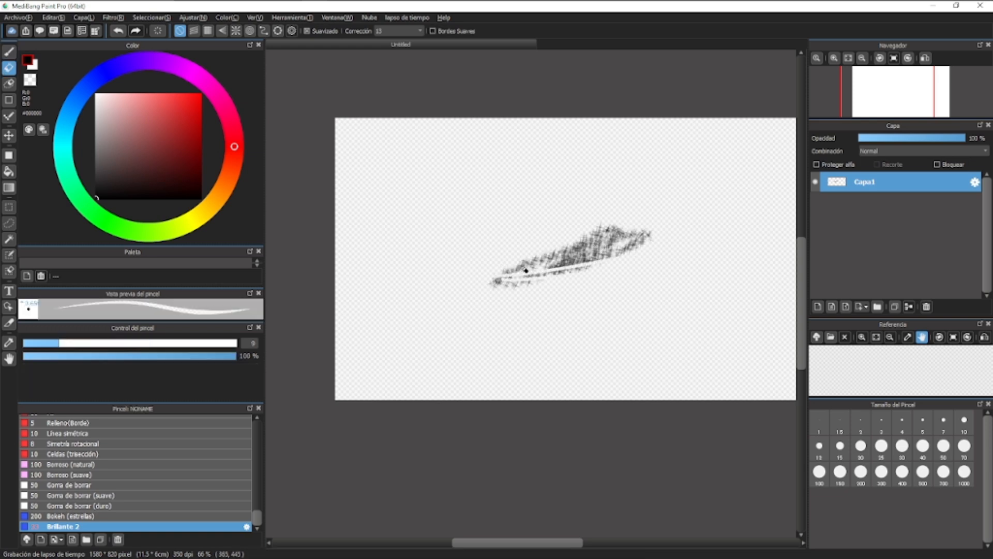
drag(526, 270, 506, 277)
click(227, 343)
mouse_move(668, 237)
mouse_down()
mouse_move(570, 273)
mouse_move(699, 239)
mouse_up()
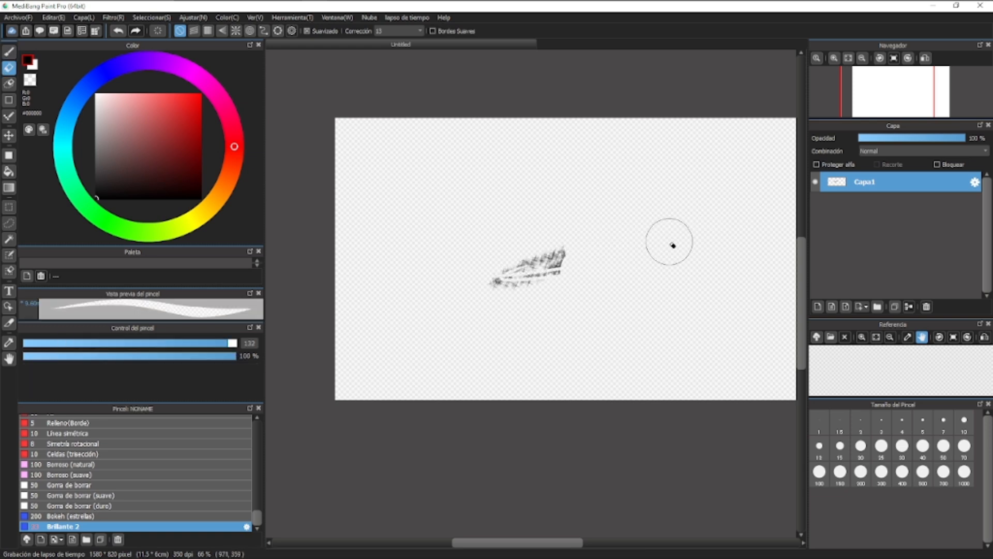
key(Delete)
- Trace an area on the empty canvas with the lasso eraser
key(b)
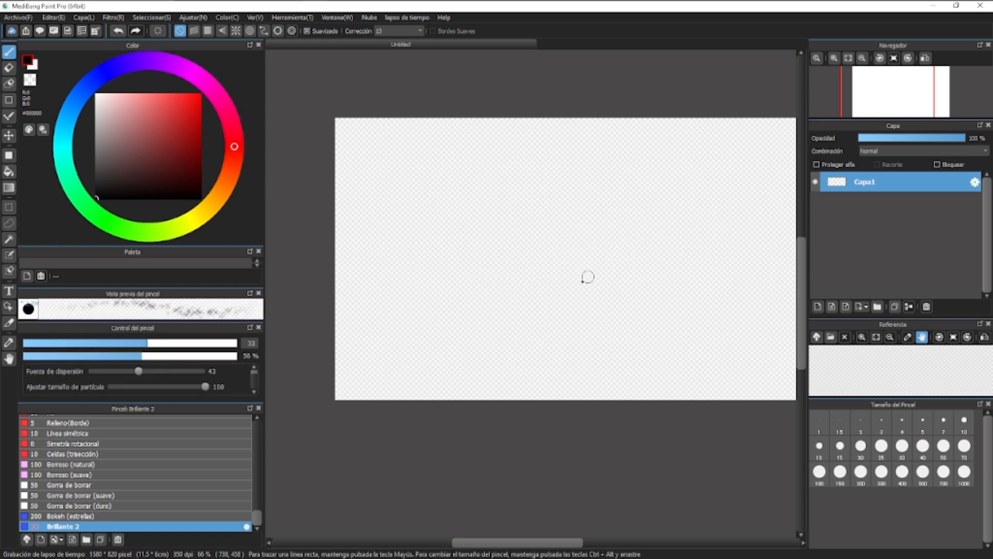
click(9, 83)
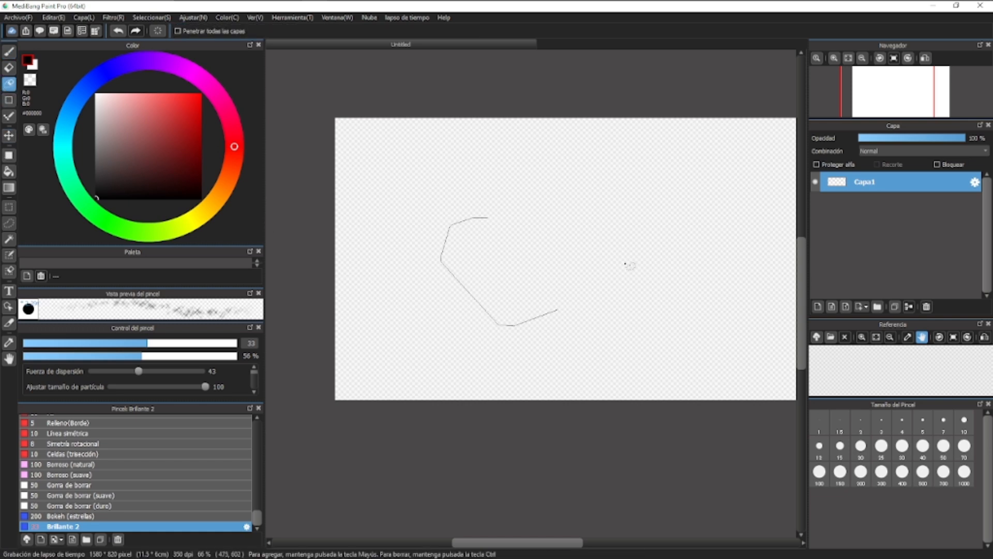
key(ctrl+d)
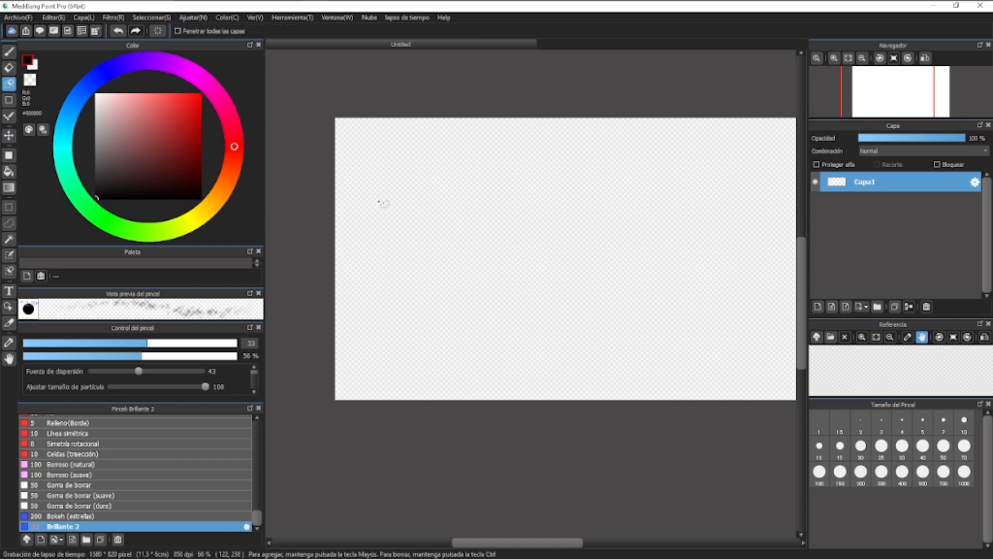
- Draw an irregular, self-crossing polygon with many corners using the shape brush's polygon option, and undo it
click(9, 100)
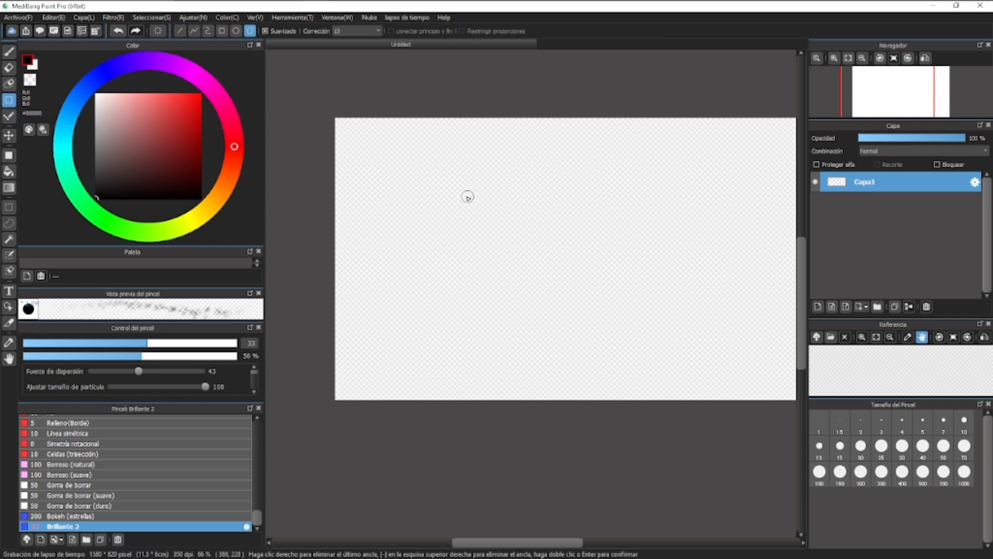
click(749, 338)
click(539, 253)
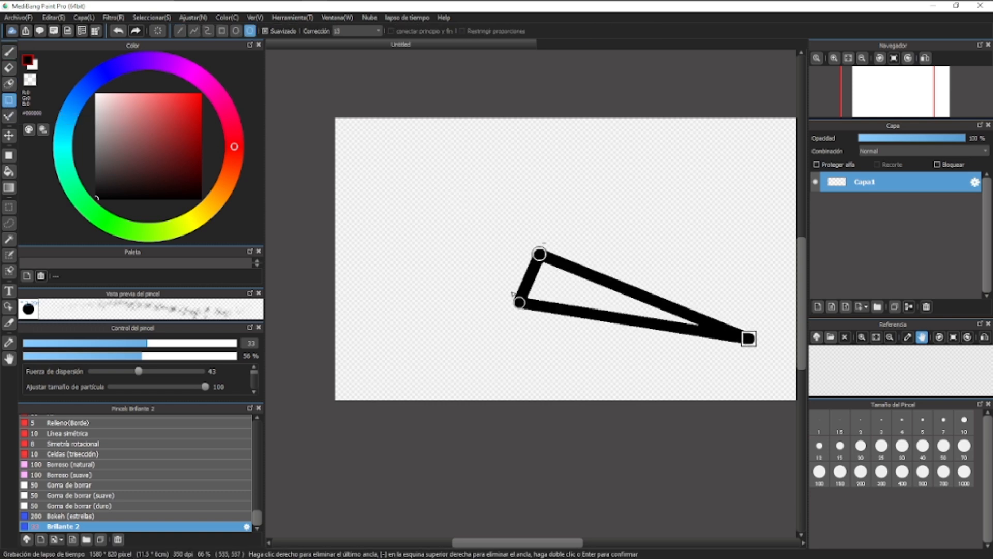
click(510, 292)
click(485, 202)
click(611, 187)
click(677, 184)
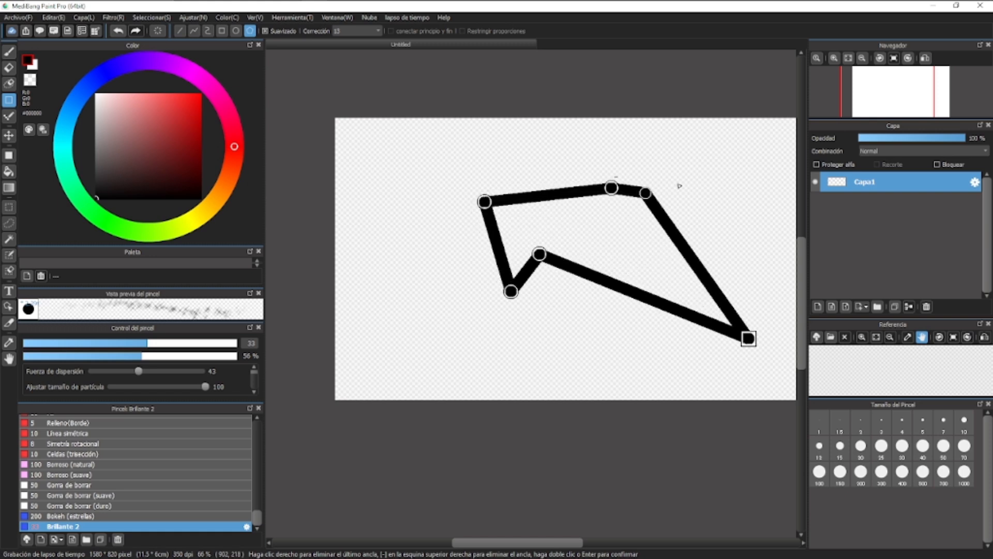
click(628, 164)
click(548, 175)
click(577, 223)
click(654, 227)
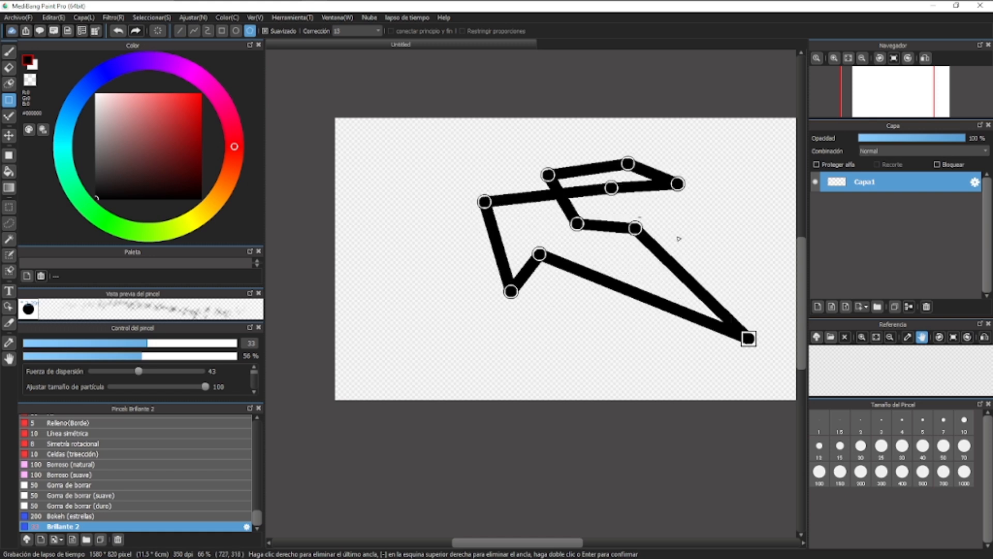
click(624, 282)
click(560, 297)
click(480, 284)
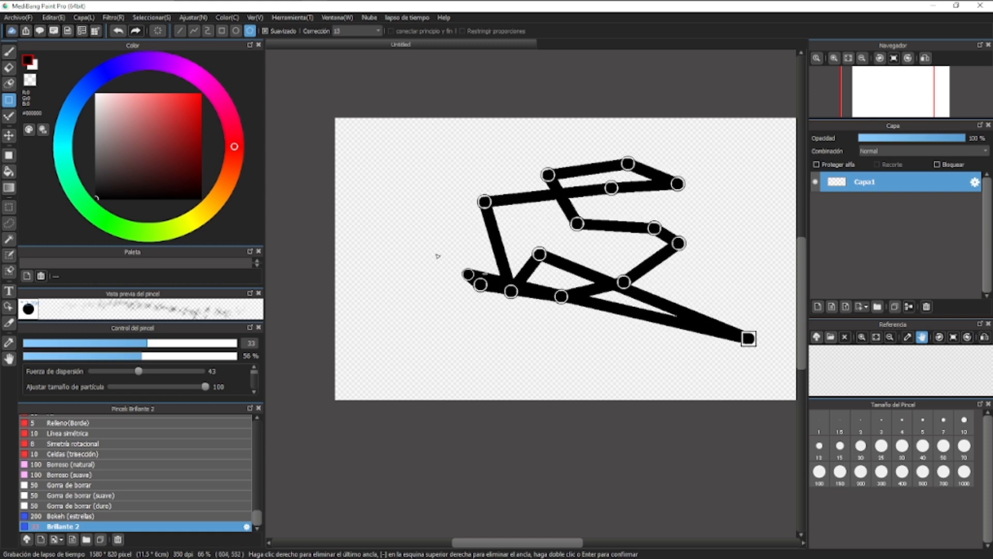
click(435, 254)
click(444, 234)
click(449, 229)
click(474, 206)
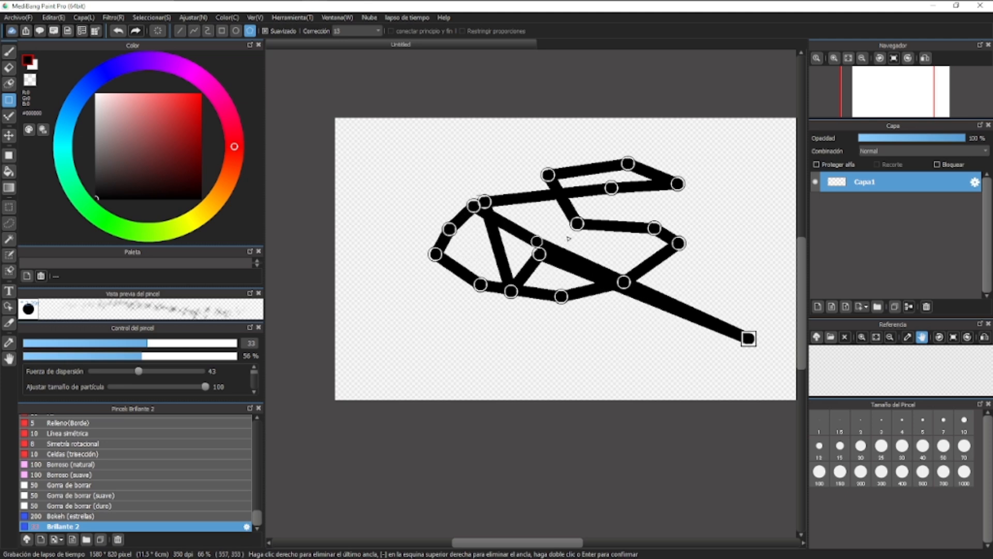
click(649, 283)
click(712, 228)
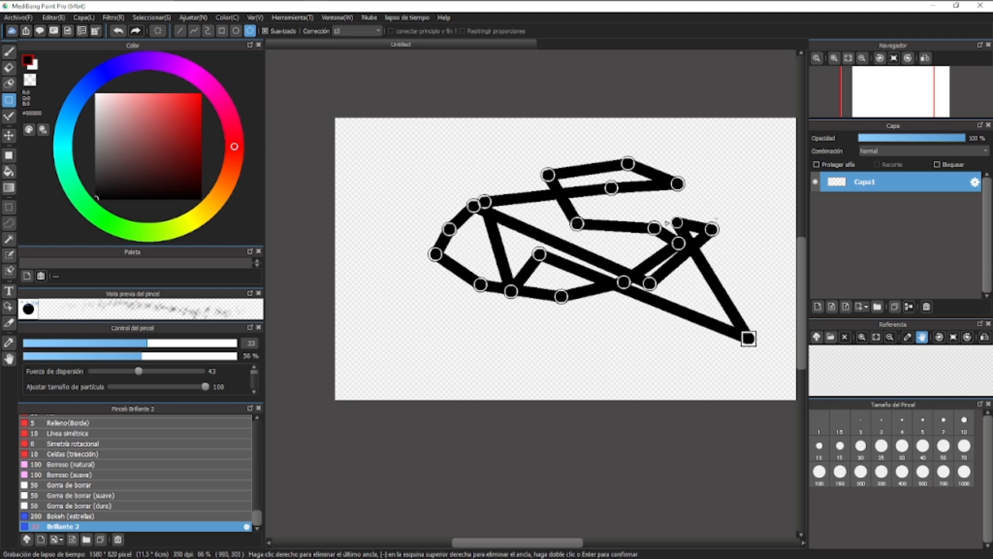
double_click(606, 232)
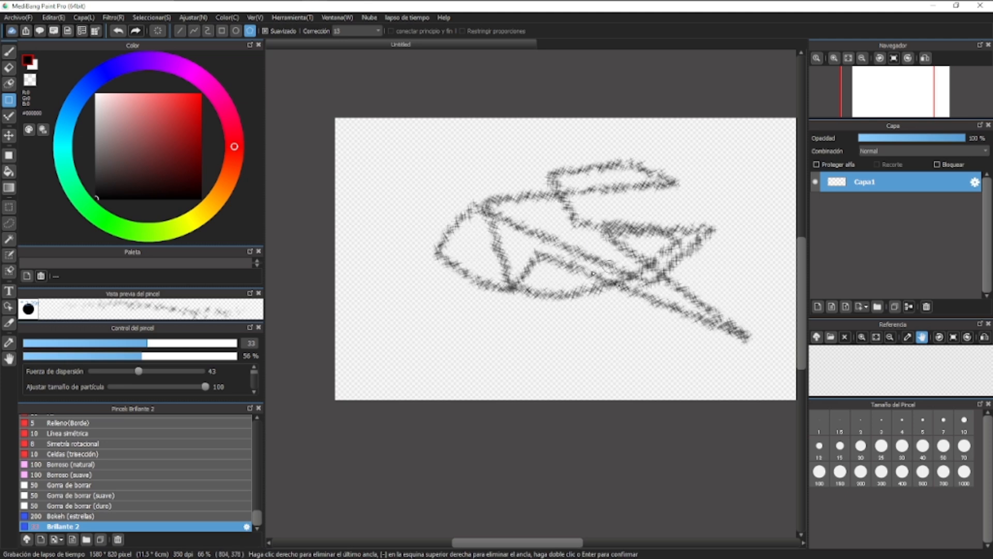
key(ctrl+z)
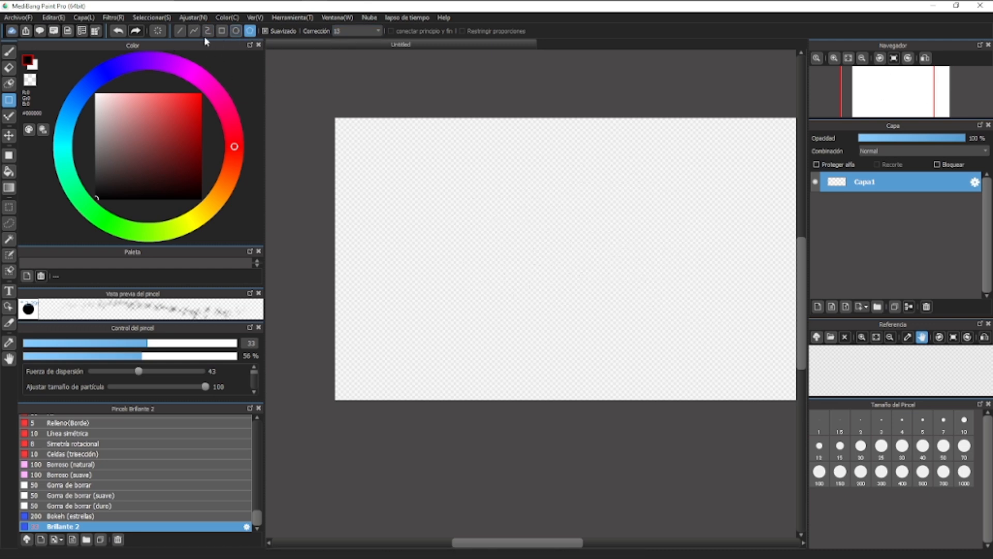
- Draw a short slanted straight line near the canvas's upper left and a zigzag polyline across the middle
click(179, 31)
drag(415, 149, 479, 183)
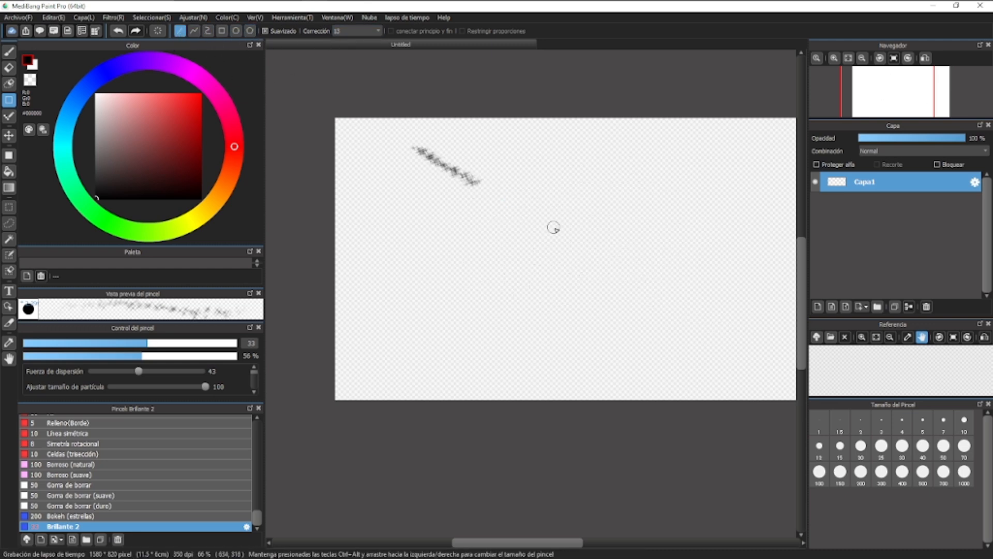
click(194, 31)
click(393, 231)
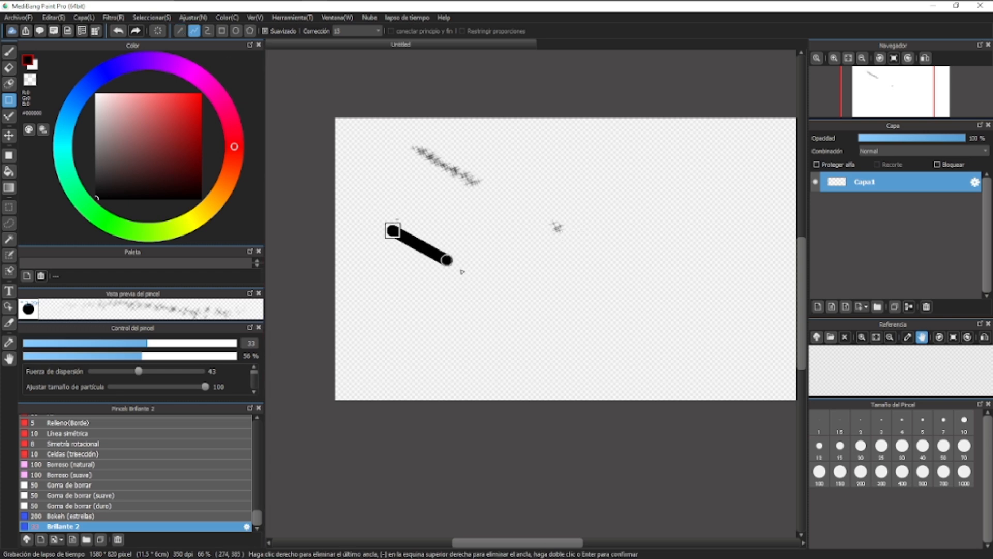
click(518, 261)
click(579, 273)
click(602, 294)
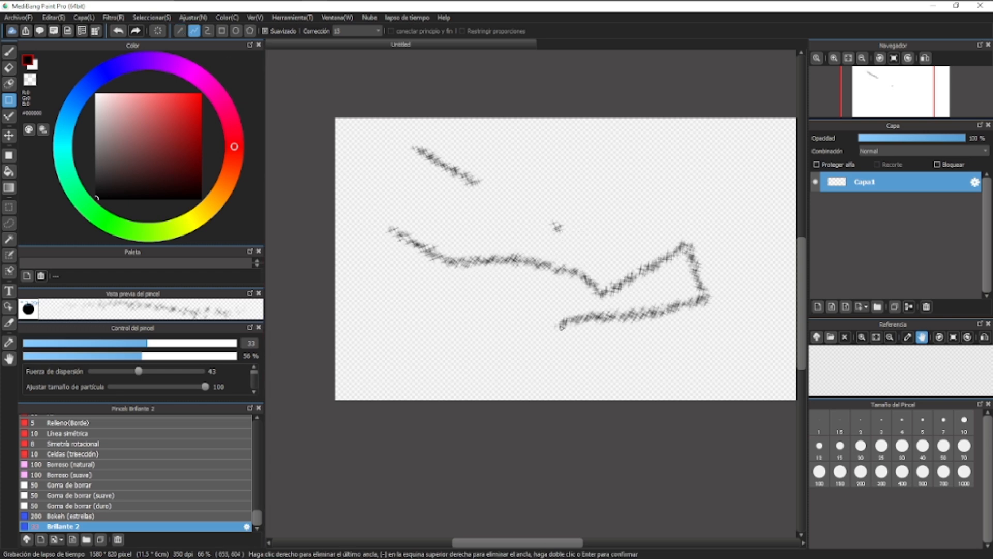
- Draw a winding curve across the middle of the canvas and a large rectangle around its right part
click(439, 228)
click(525, 201)
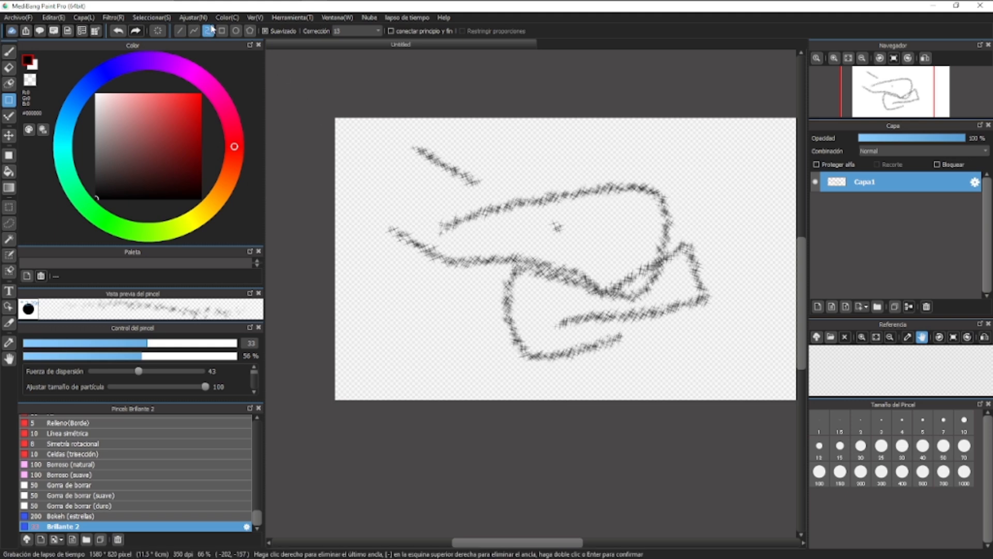
click(222, 32)
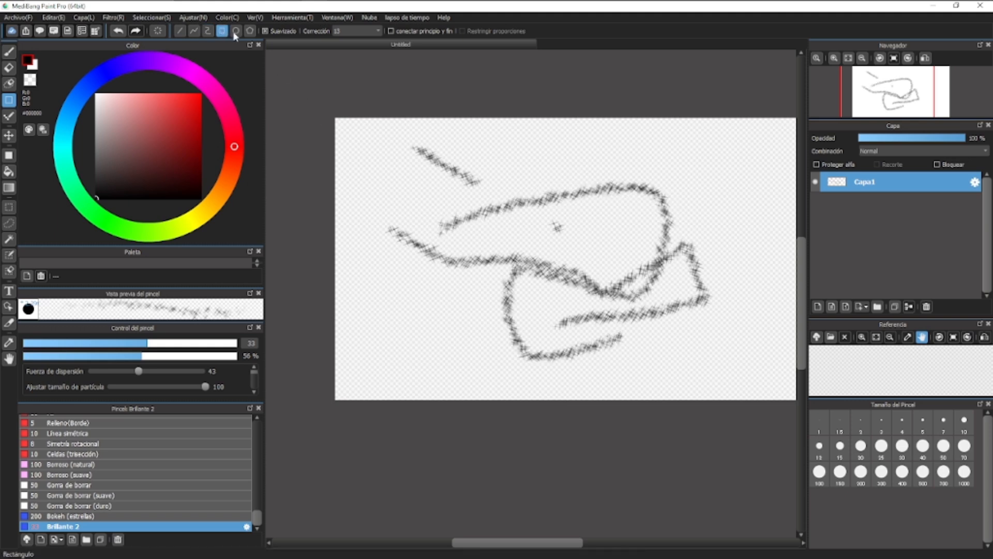
drag(492, 122, 724, 313)
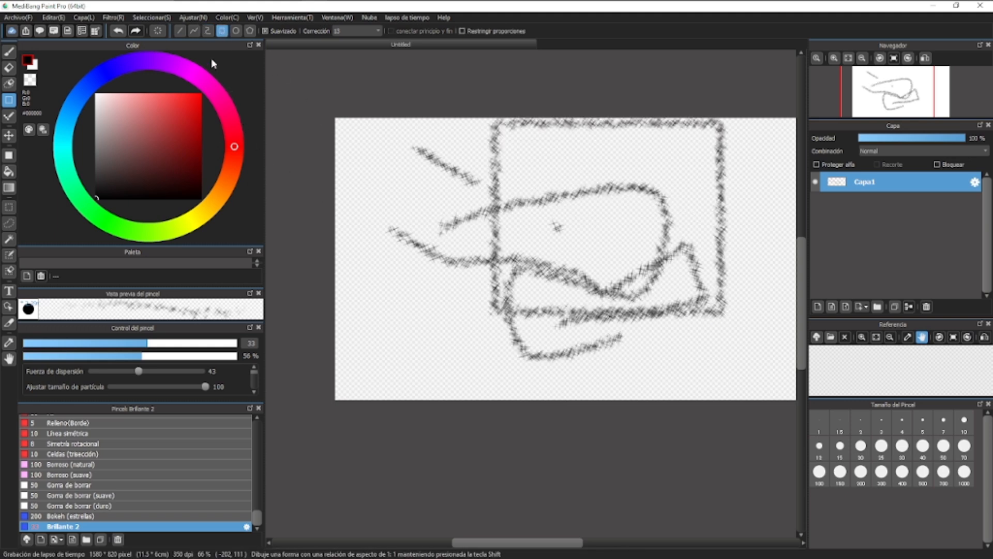
- Draw an ellipse over the rectangle's left edge and clear all the drawn shapes from the layer
click(236, 32)
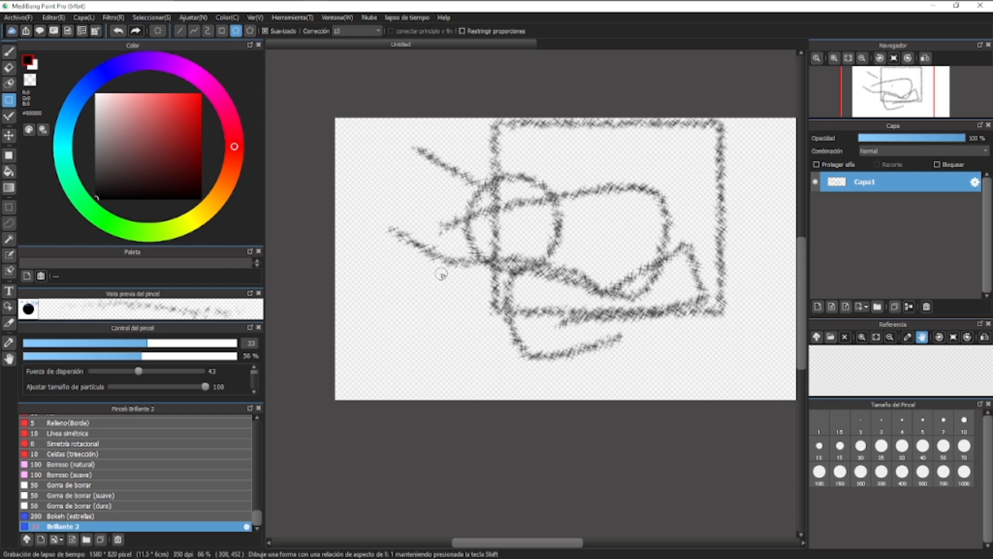
key(Delete)
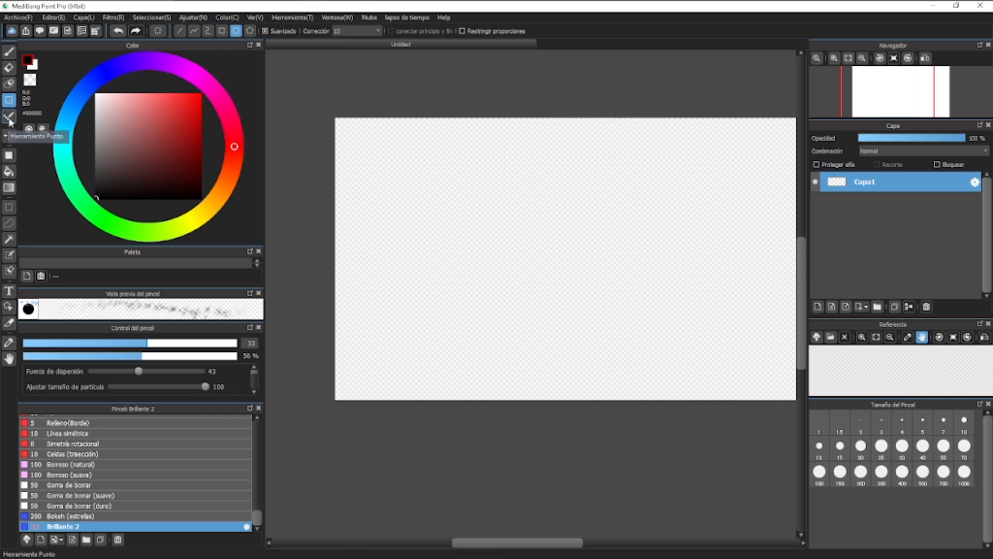
- Draw a looping 1-pixel line with the dot tool and undo it
click(8, 119)
mouse_move(601, 223)
mouse_down()
mouse_move(567, 248)
mouse_move(574, 274)
mouse_up()
scroll(610, 229, up, 10)
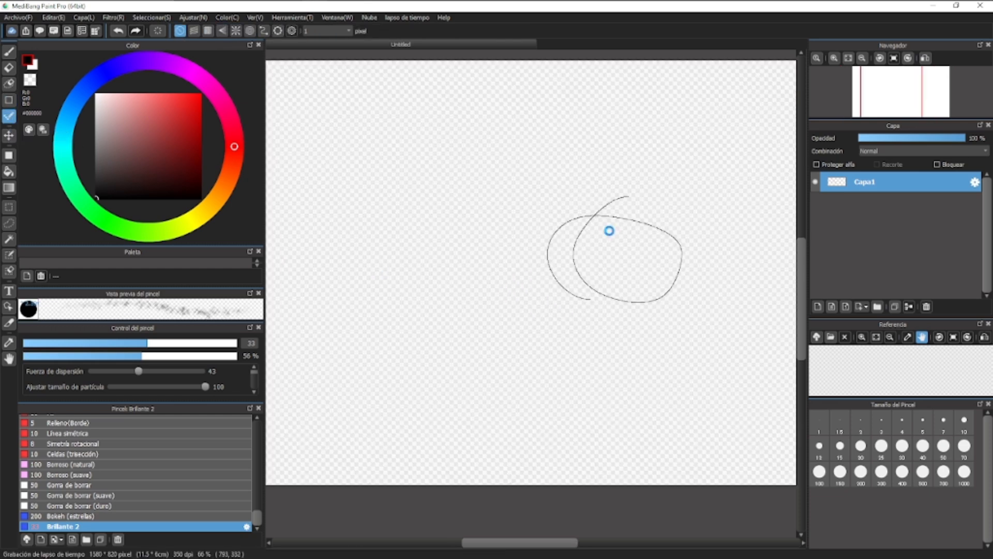
scroll(520, 236, down, 3)
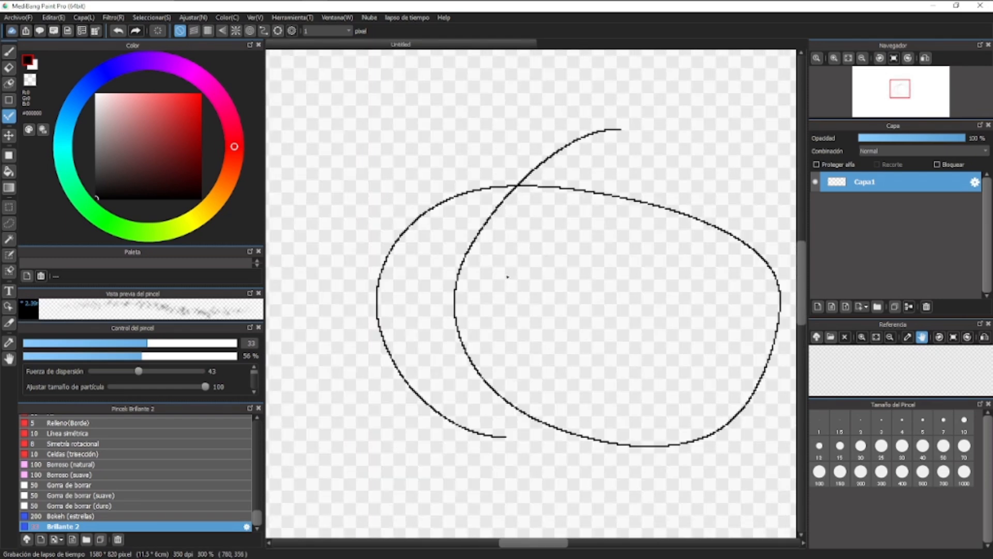
key(ctrl+z)
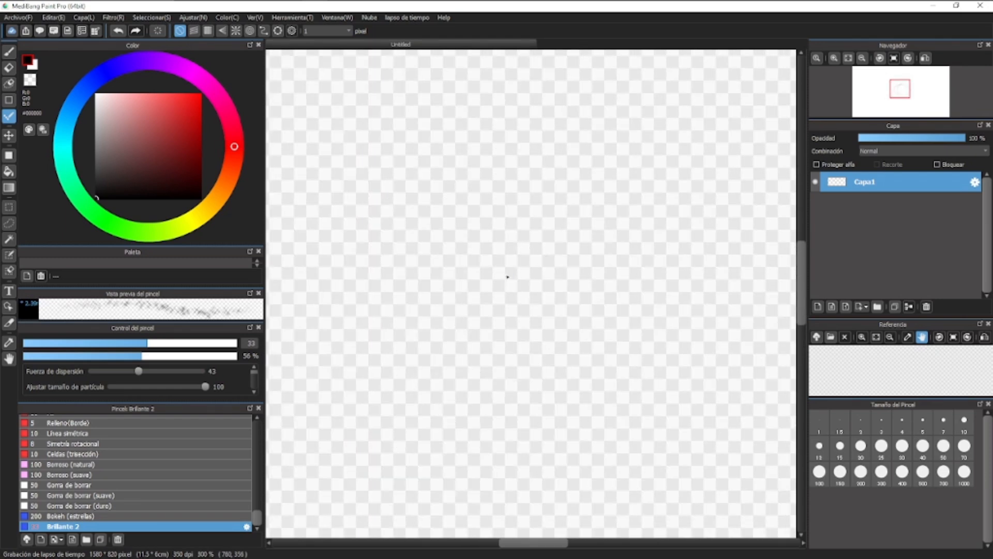
- Add a new 8-bit layer above Capa1
scroll(498, 292, down, 2)
scroll(554, 297, down, 2)
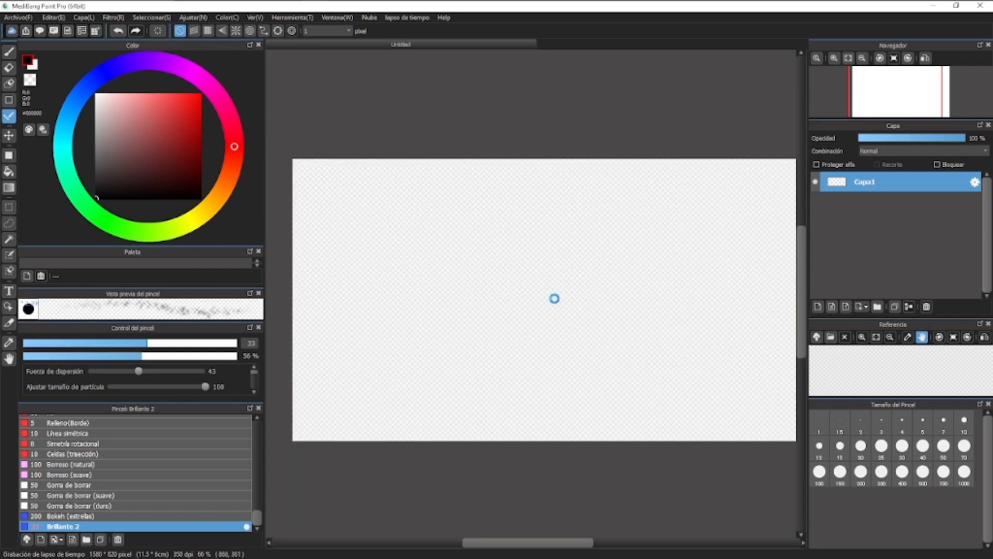
scroll(382, 270, up, 4)
scroll(368, 290, down, 2)
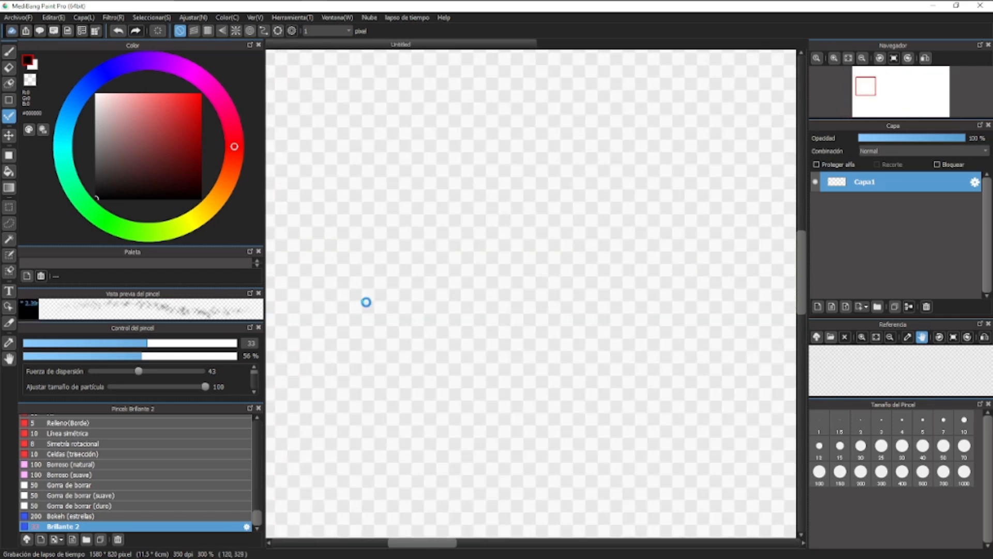
click(833, 308)
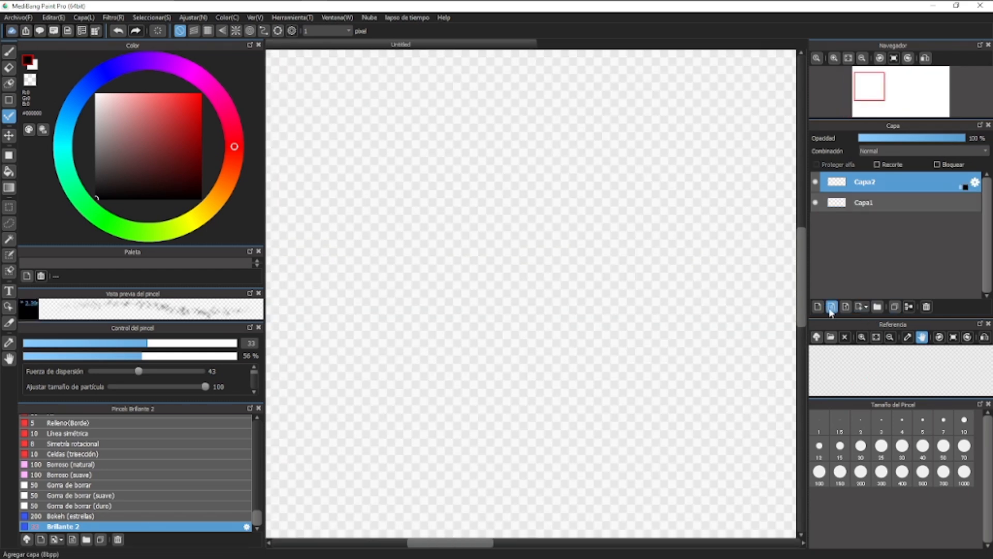
- Draw a test stroke on the new layer with the brush and undo it
scroll(613, 215, down, 1)
key(b)
mouse_move(553, 161)
mouse_down()
mouse_move(524, 237)
mouse_move(605, 199)
mouse_move(570, 273)
mouse_up()
key(ctrl+z)
- Draw several 1-pixel curves and loops near the canvas's upper left with the dot tool
click(8, 116)
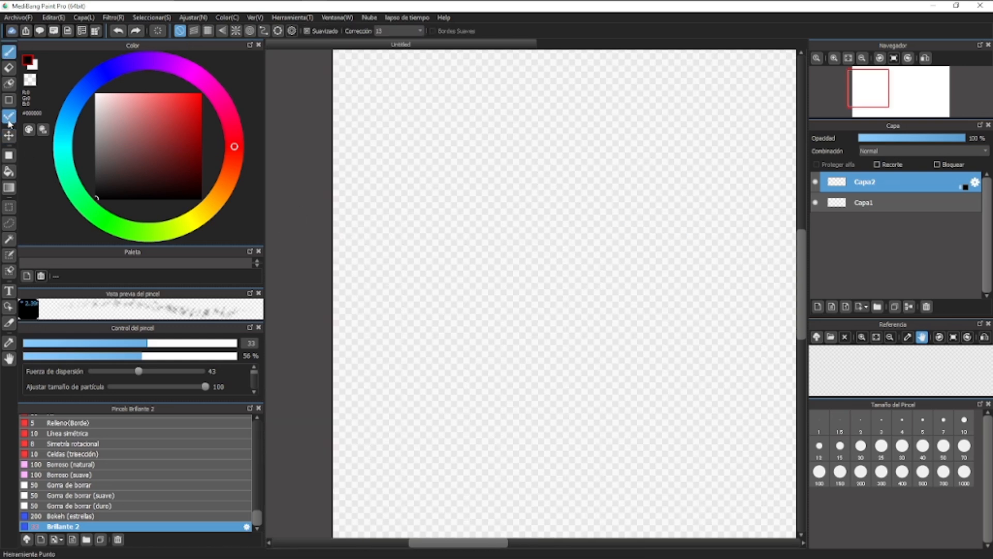
mouse_move(519, 166)
mouse_down()
mouse_move(538, 192)
mouse_move(510, 343)
mouse_move(515, 306)
mouse_up()
scroll(519, 204, up, 1)
scroll(519, 204, up, 2)
scroll(514, 305, up, 4)
mouse_move(683, 200)
mouse_down()
mouse_move(556, 308)
mouse_move(575, 331)
mouse_move(557, 244)
mouse_move(463, 160)
mouse_move(375, 153)
mouse_move(559, 121)
mouse_up()
scroll(604, 248, up, 1)
scroll(551, 147, down, 2)
drag(550, 164, 566, 226)
mouse_move(532, 162)
mouse_down()
mouse_move(575, 172)
mouse_move(571, 260)
mouse_move(673, 303)
mouse_move(735, 364)
mouse_move(621, 440)
mouse_move(587, 436)
mouse_move(659, 355)
mouse_up()
scroll(659, 355, down, 1)
- Scribble a gray stroke beside the pixel lines with the Lápiz brush and clear the drawings from the layer
key(b)
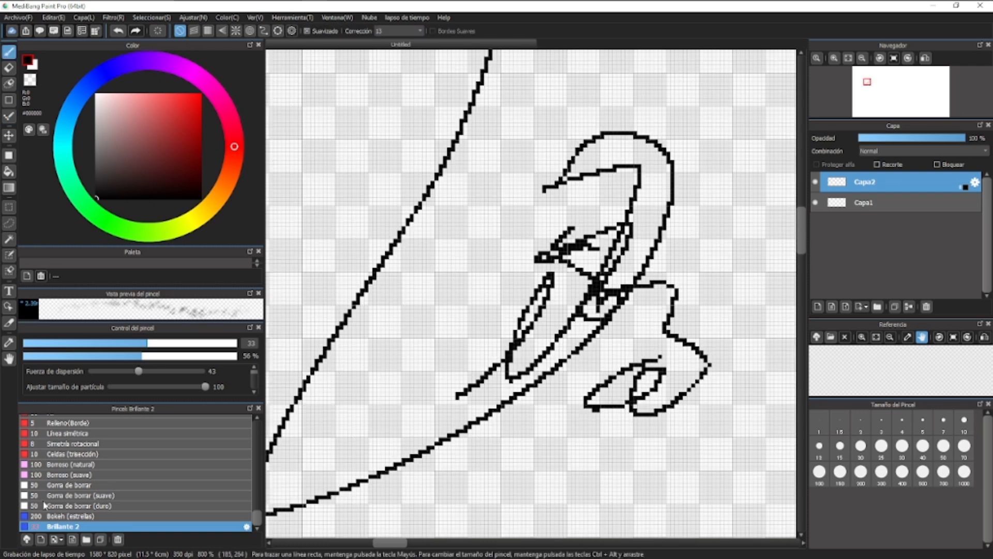
scroll(214, 476, up, 3)
drag(258, 516, 257, 407)
click(201, 418)
scroll(491, 204, down, 1)
mouse_move(503, 220)
mouse_down()
mouse_move(415, 319)
mouse_move(468, 226)
mouse_move(463, 187)
mouse_move(456, 255)
mouse_move(334, 338)
mouse_move(433, 216)
mouse_move(365, 318)
mouse_move(478, 239)
mouse_move(421, 305)
mouse_move(459, 284)
mouse_move(436, 301)
mouse_up()
scroll(489, 238, up, 2)
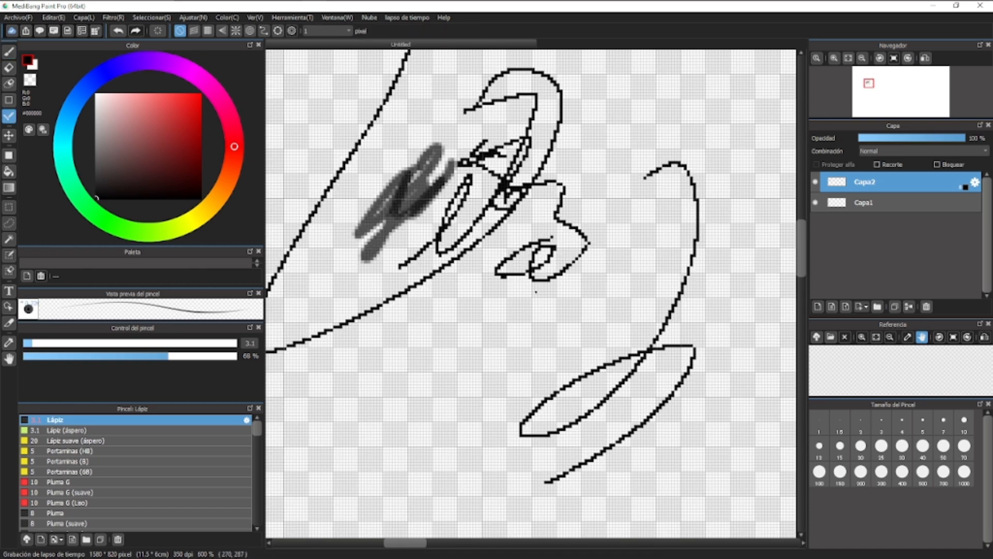
scroll(365, 255, down, 2)
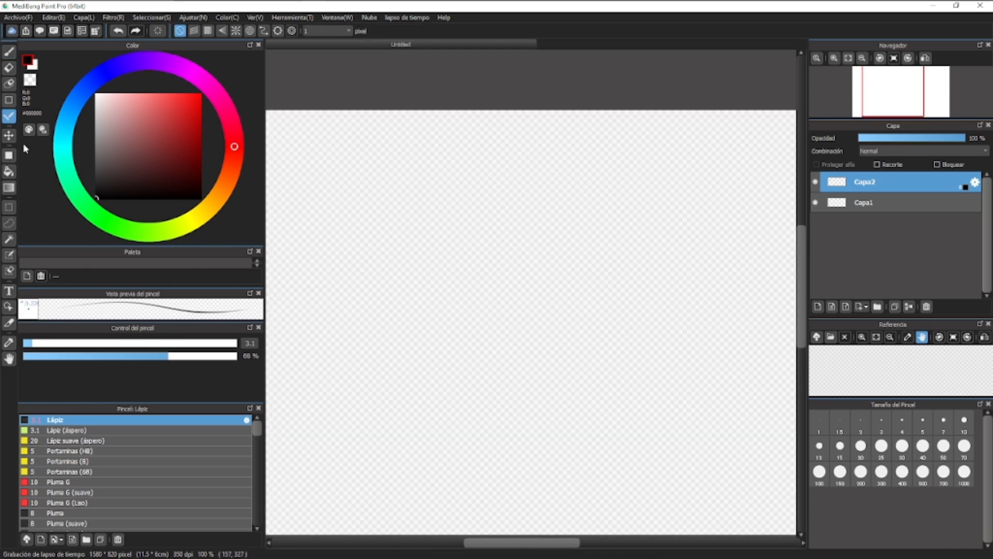
- Draw a large double-looped line across the middle of the canvas with the Lápiz brush
key(v)
scroll(518, 207, down, 1)
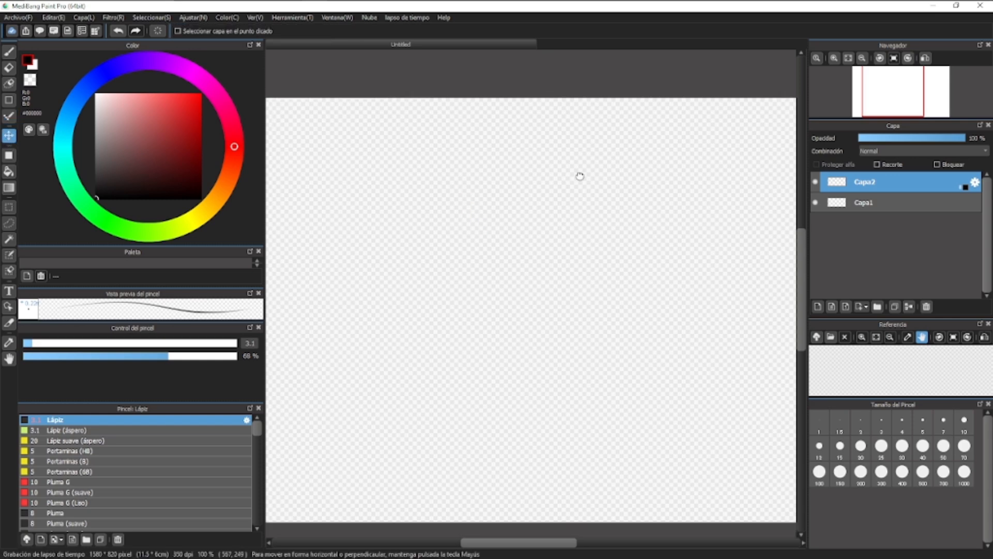
key(b)
mouse_move(532, 202)
mouse_down()
mouse_move(643, 187)
mouse_move(568, 349)
mouse_move(771, 259)
mouse_up()
scroll(629, 282, right, 2)
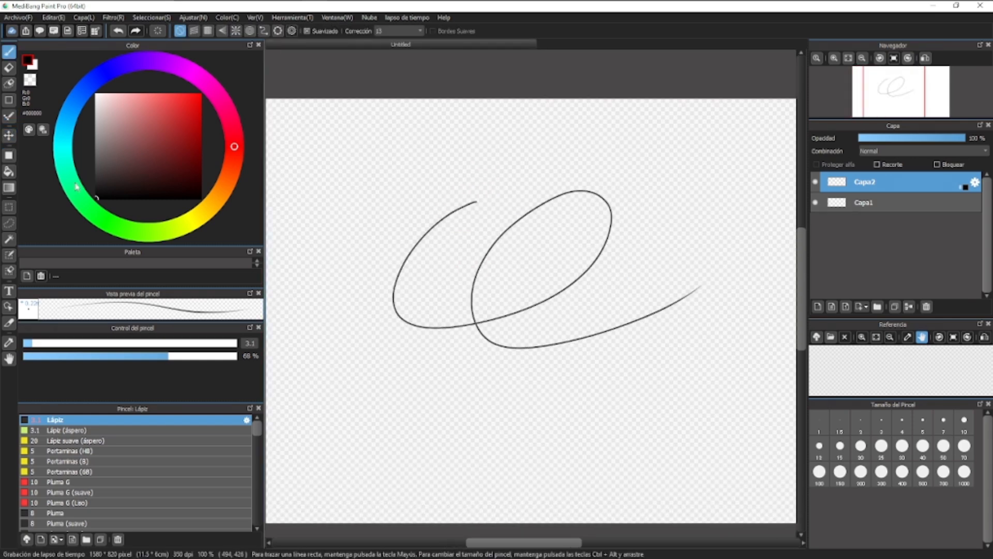
- Reposition the looped line near the middle of the canvas with the Move tool
click(9, 139)
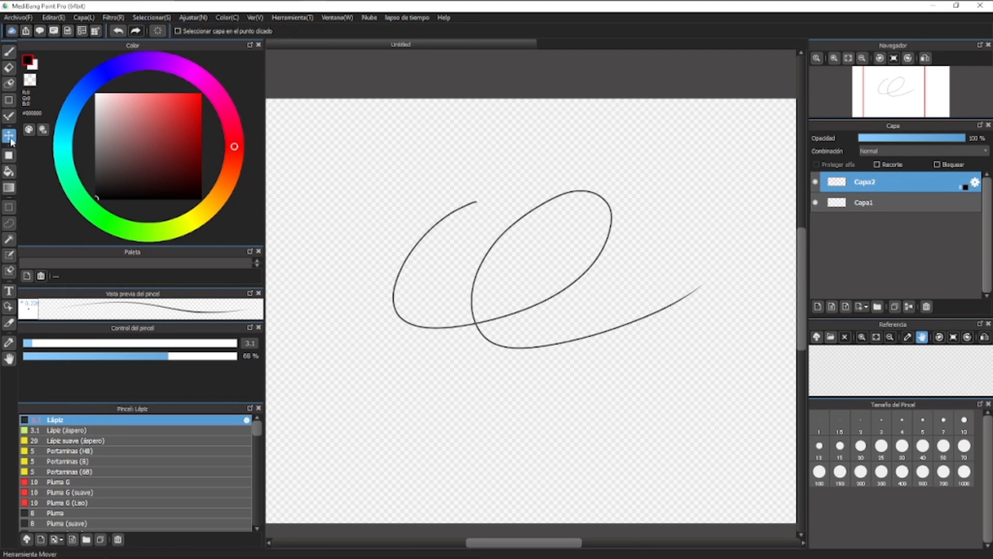
mouse_move(656, 237)
mouse_down()
mouse_move(607, 257)
mouse_move(643, 268)
mouse_move(636, 233)
mouse_move(703, 231)
mouse_move(719, 277)
mouse_move(662, 300)
mouse_up()
scroll(656, 221, down, 1)
mouse_move(640, 253)
mouse_down()
mouse_move(571, 233)
mouse_move(615, 248)
mouse_up()
- Try shifting the looped line left and slightly up with Transform and cancel the transformation
key(ctrl+t)
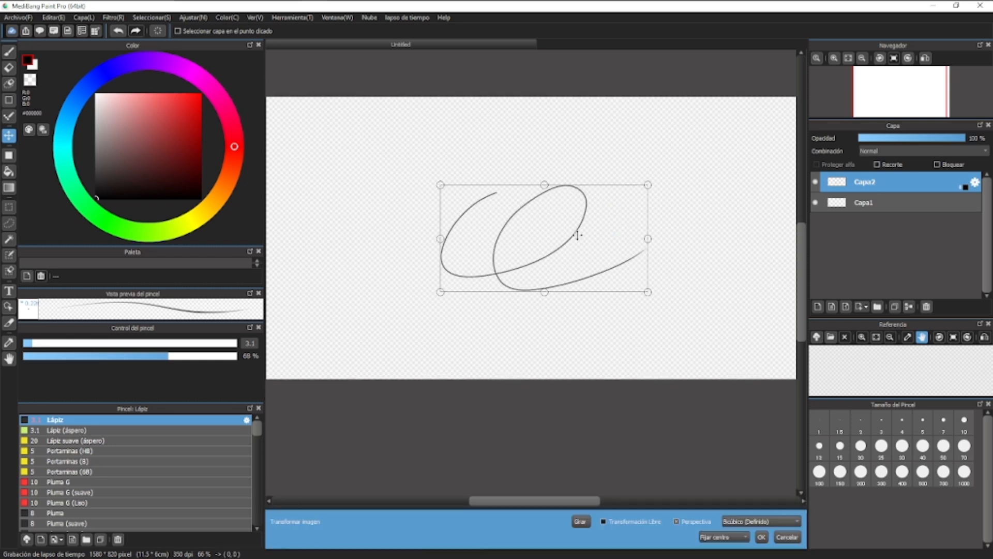
key(b)
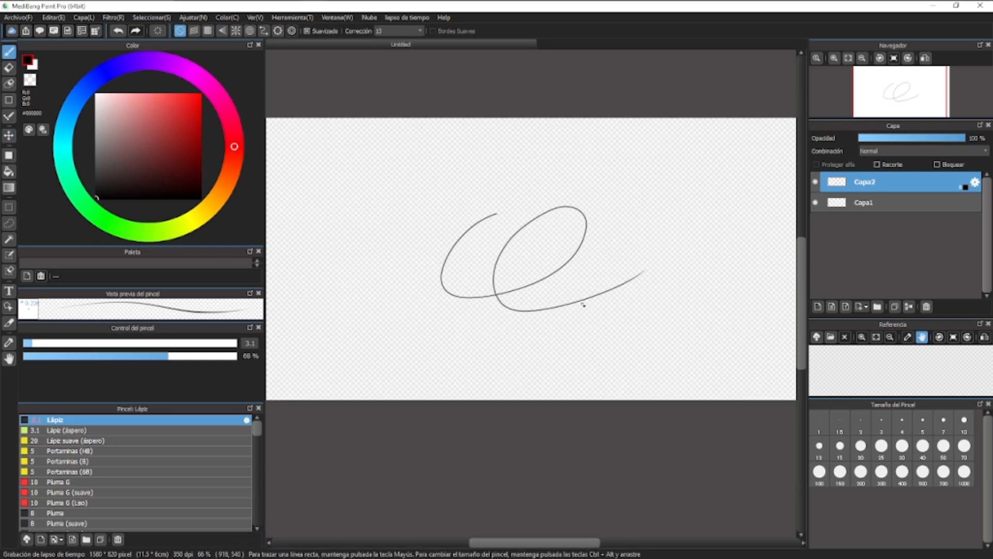
key(ctrl+t)
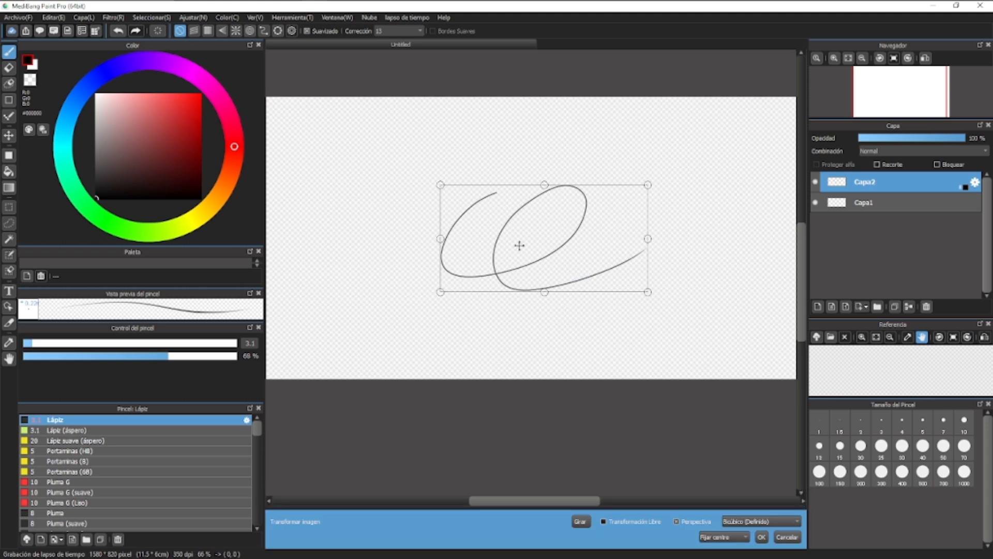
mouse_move(566, 232)
mouse_down()
mouse_move(506, 195)
mouse_move(544, 217)
mouse_up()
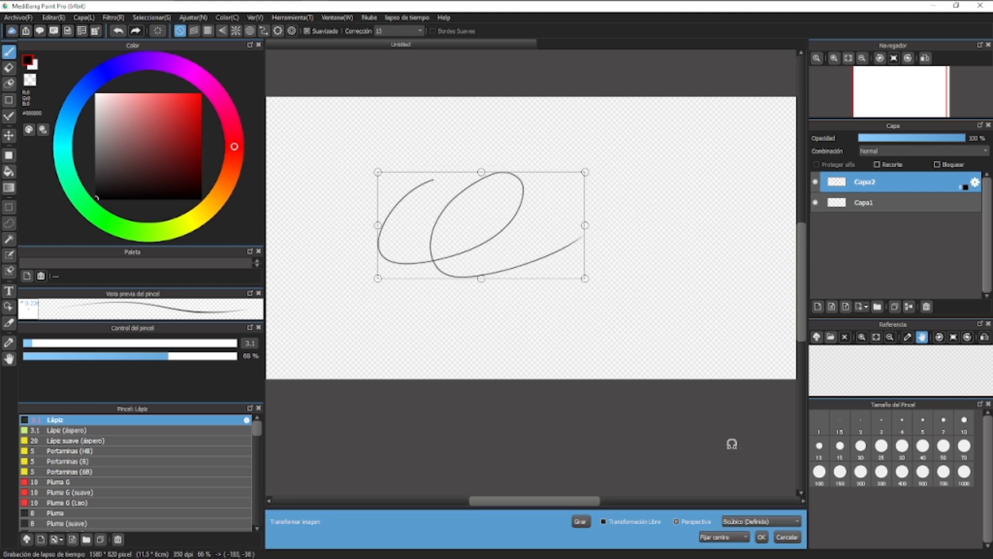
click(786, 536)
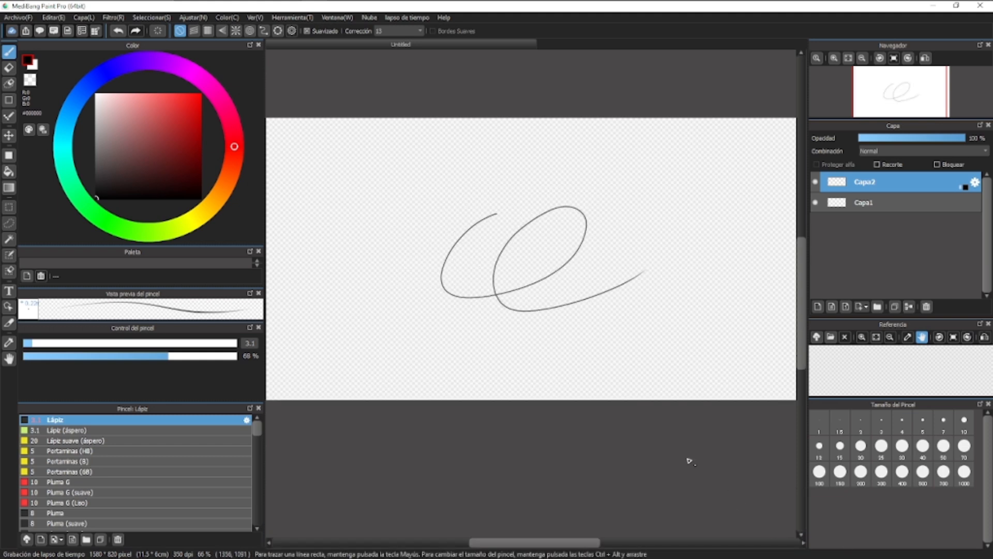
- Move the looped line right and slightly up, and draw a second looping scribble to its left
key(v)
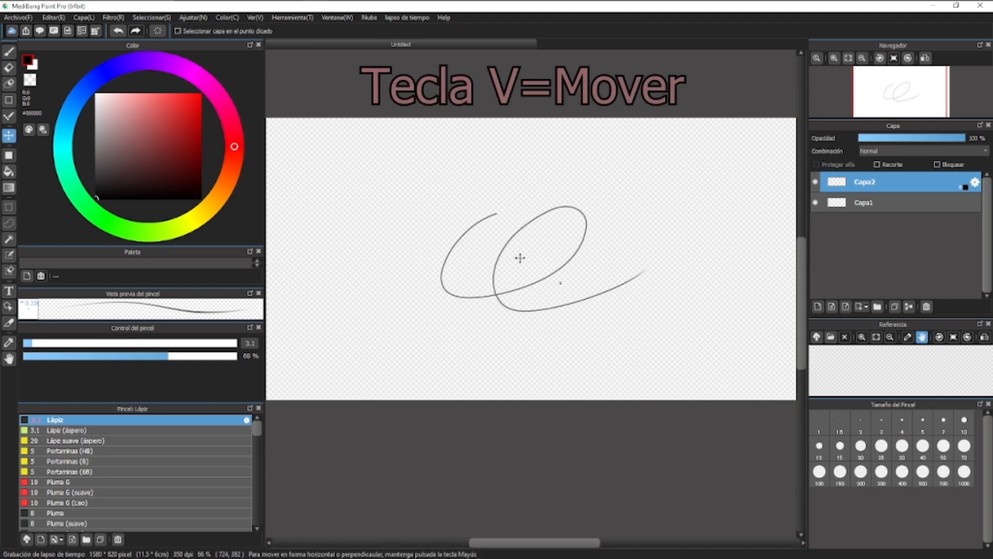
mouse_move(537, 258)
mouse_down()
mouse_move(564, 226)
mouse_move(539, 305)
mouse_move(510, 308)
mouse_move(421, 278)
mouse_move(584, 273)
mouse_move(567, 200)
mouse_move(648, 234)
mouse_up()
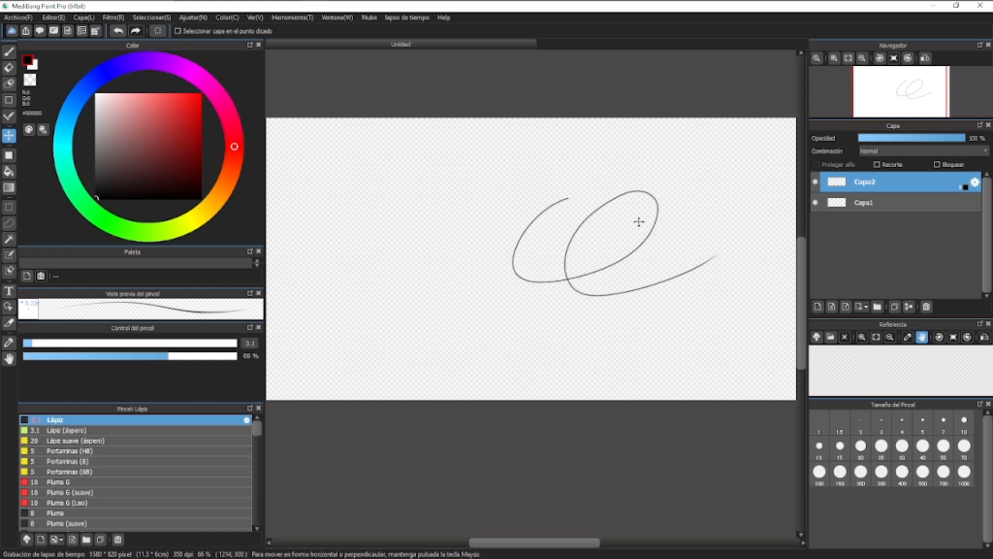
key(b)
mouse_move(413, 196)
mouse_down()
mouse_move(412, 241)
mouse_move(479, 248)
mouse_move(377, 220)
mouse_up()
- Move both loop drawings together left and slightly down with the Move tool
key(v)
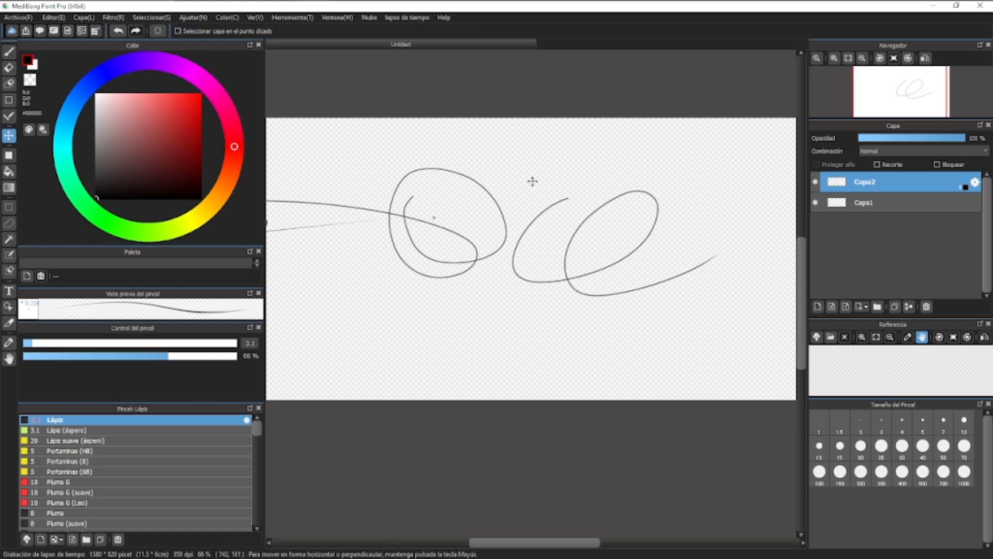
mouse_move(533, 182)
mouse_down()
mouse_move(424, 274)
mouse_move(667, 208)
mouse_move(639, 216)
mouse_move(602, 197)
mouse_move(564, 214)
mouse_up()
scroll(599, 200, down, 2)
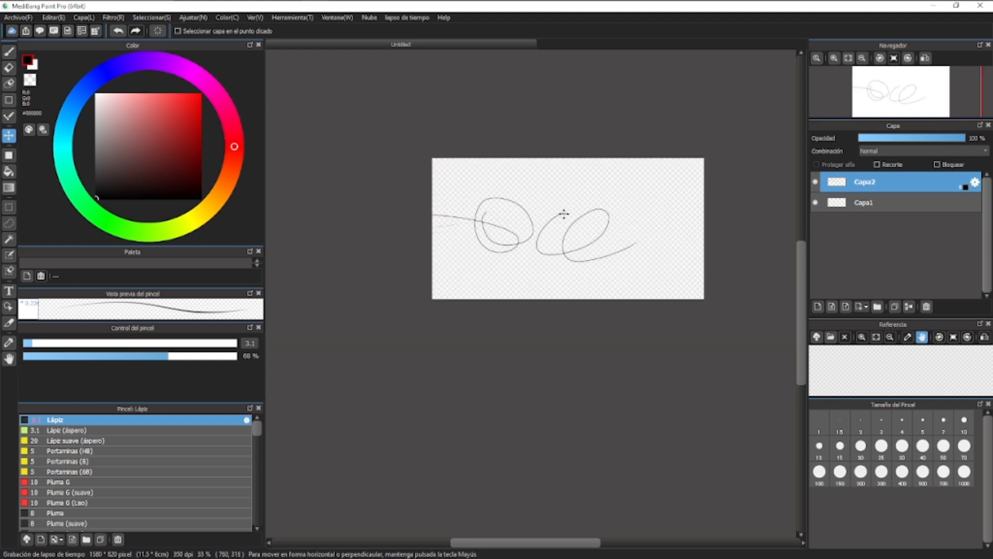
scroll(619, 224, up, 2)
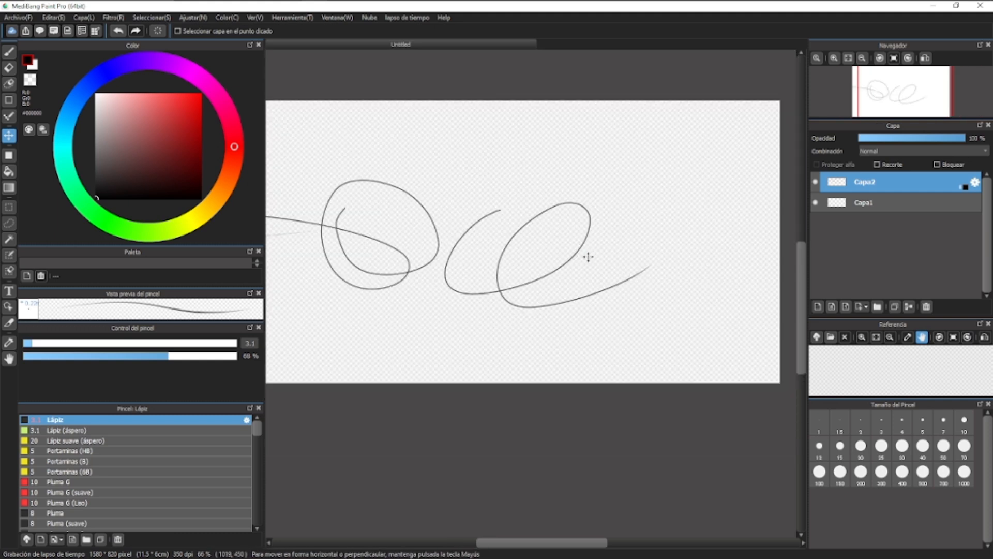
- Select the right-hand looped line by enclosing it with the freehand lasso
key(l)
mouse_move(675, 228)
mouse_down()
mouse_move(676, 301)
mouse_move(526, 333)
mouse_up()
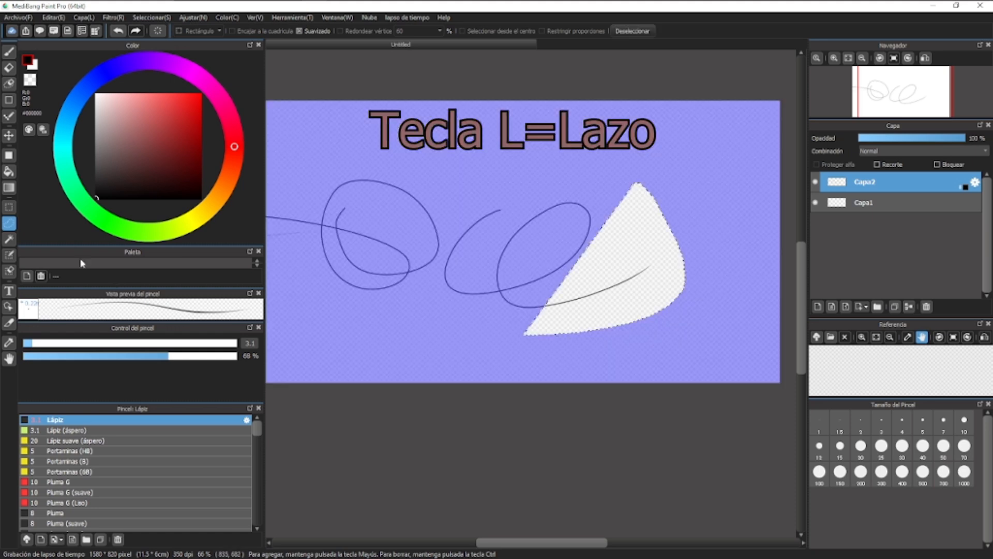
mouse_move(631, 210)
mouse_down()
mouse_move(683, 299)
mouse_move(623, 358)
mouse_move(504, 353)
mouse_move(462, 326)
mouse_up()
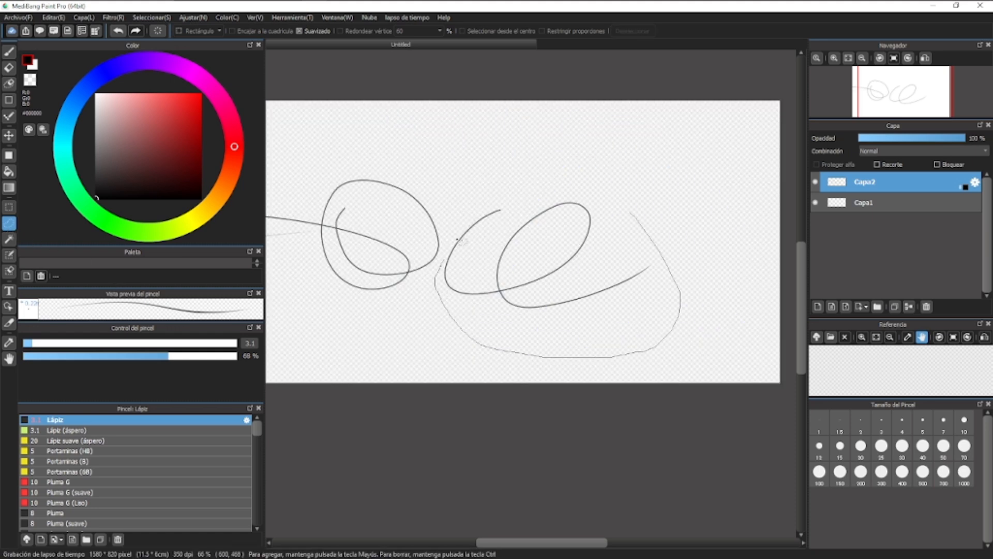
mouse_move(459, 240)
mouse_down()
mouse_move(670, 204)
mouse_move(651, 195)
mouse_up()
- Move the selected line up and left over the other scribble, and move the selected content to the canvas's right part
key(v)
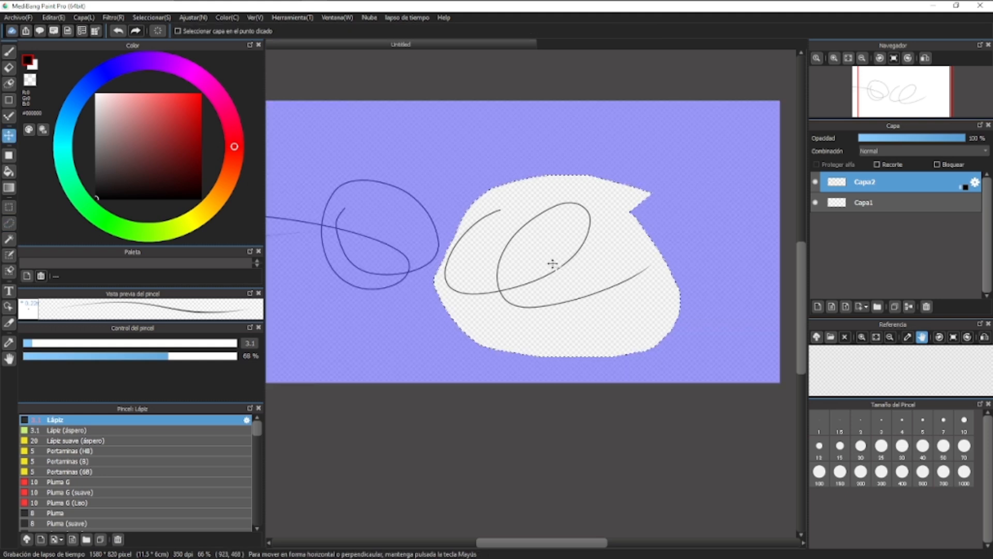
mouse_move(552, 263)
mouse_down()
mouse_move(595, 222)
mouse_move(414, 231)
mouse_move(562, 193)
mouse_move(526, 188)
mouse_move(517, 155)
mouse_move(473, 172)
mouse_move(455, 194)
mouse_up()
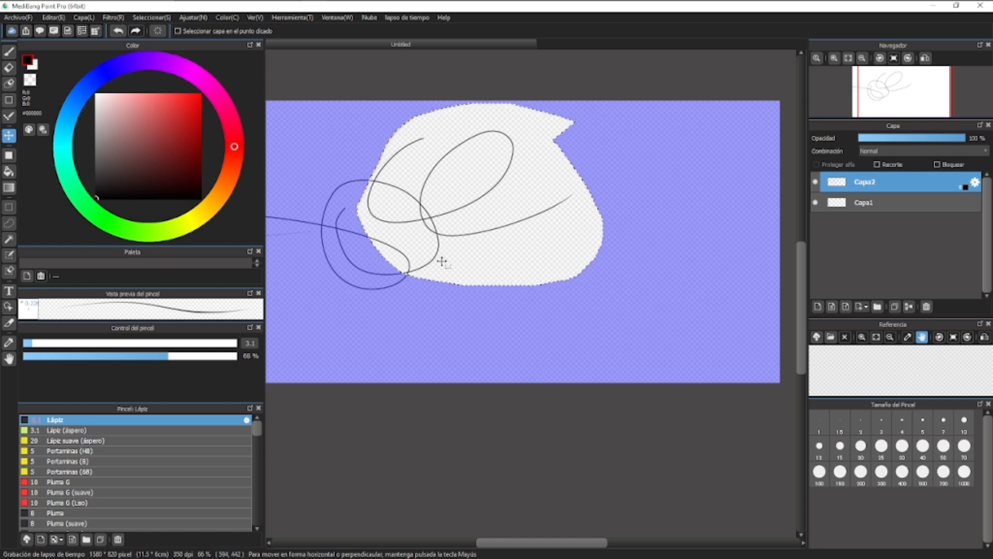
mouse_move(428, 233)
mouse_down()
mouse_move(455, 217)
mouse_move(588, 222)
mouse_move(589, 254)
mouse_up()
- Move the selected area back and forth across the canvas four more times and undo those moves
drag(477, 270, 306, 268)
mouse_move(491, 248)
mouse_down()
mouse_move(597, 284)
mouse_move(774, 315)
mouse_up()
drag(490, 286, 304, 259)
mouse_move(344, 234)
mouse_down()
mouse_move(419, 209)
mouse_move(684, 236)
mouse_up()
key(ctrl+z)
key(ctrl+z)
key(ctrl+z)
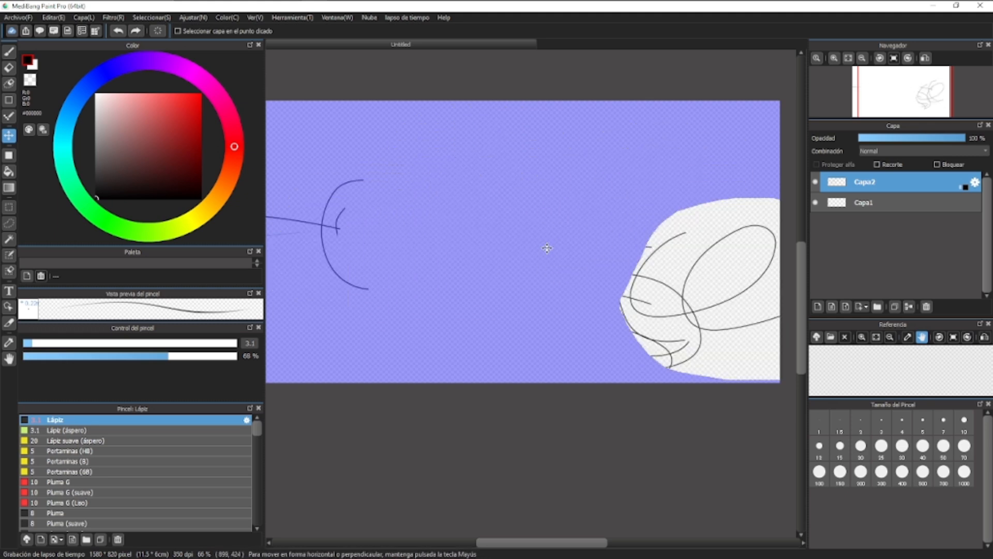
key(ctrl+z)
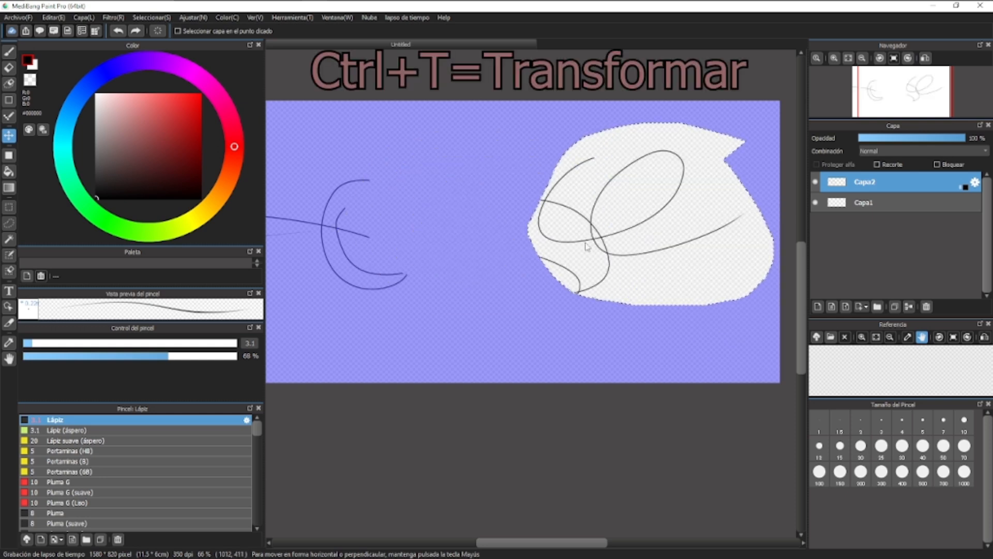
- Shift the selected lines about 14 pixels right and 113 pixels down with Transform, and remove the selection
key(ctrl+t)
mouse_move(632, 217)
mouse_down()
mouse_move(572, 237)
mouse_move(539, 202)
mouse_move(473, 200)
mouse_move(576, 209)
mouse_move(446, 224)
mouse_move(588, 249)
mouse_move(647, 238)
mouse_move(730, 363)
mouse_up()
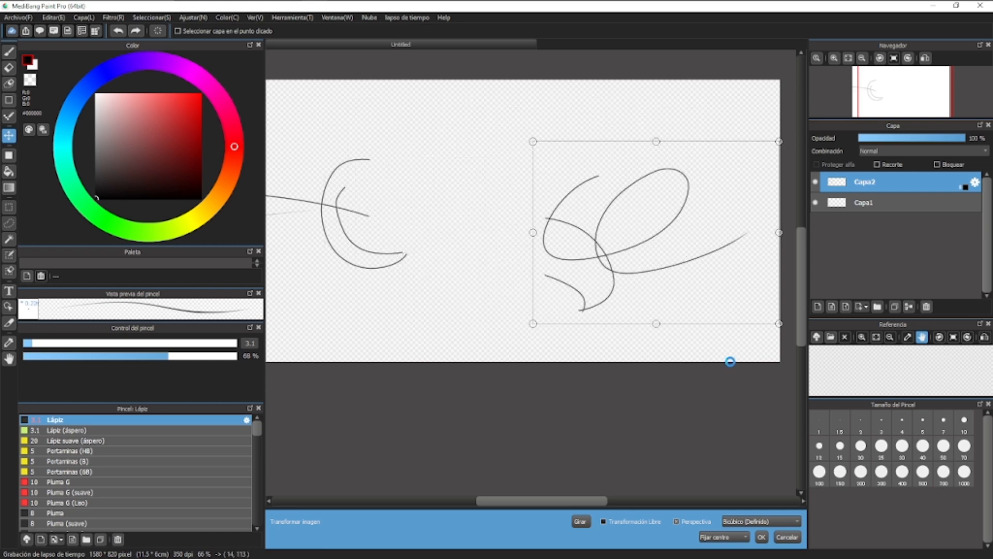
key(Return)
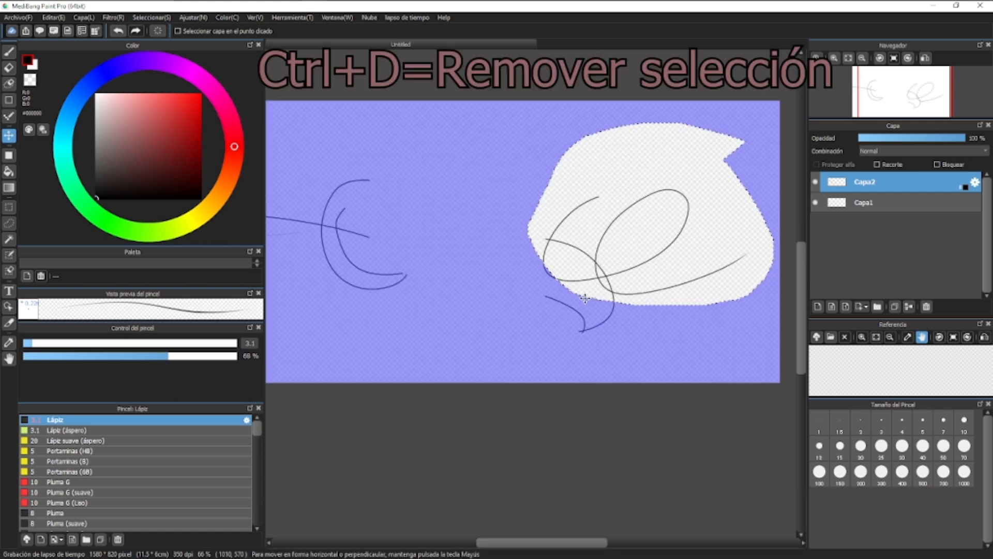
key(ctrl+d)
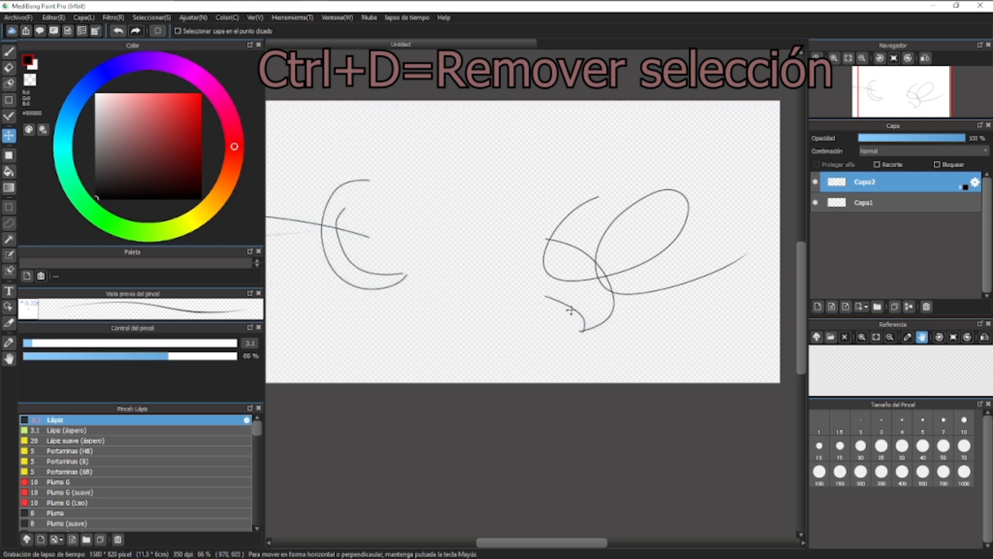
- Lasso an elongated area across the lower left of the right-hand drawing and deselect it
key(l)
mouse_move(568, 258)
mouse_down()
mouse_move(608, 220)
mouse_move(577, 239)
mouse_up()
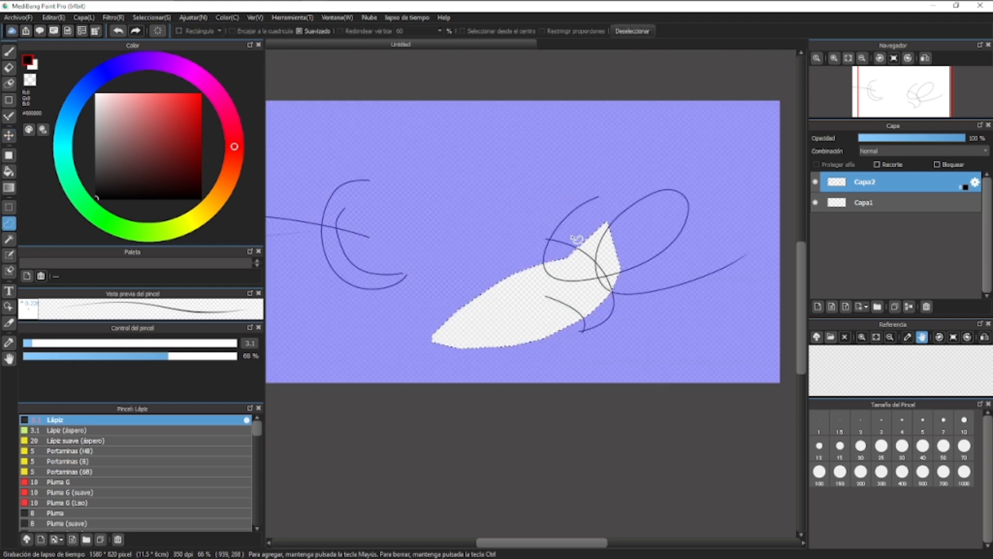
key(ctrl+d)
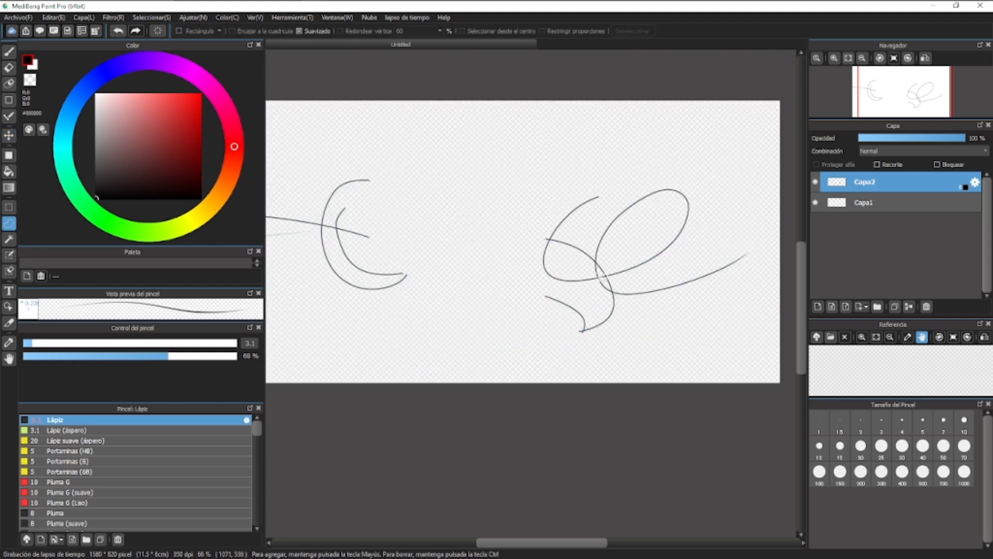
- Invert a lasso selection made around the left half of the right-hand drawing, and deselect it to return to the brush
mouse_move(667, 154)
mouse_down()
mouse_move(533, 302)
mouse_move(585, 169)
mouse_up()
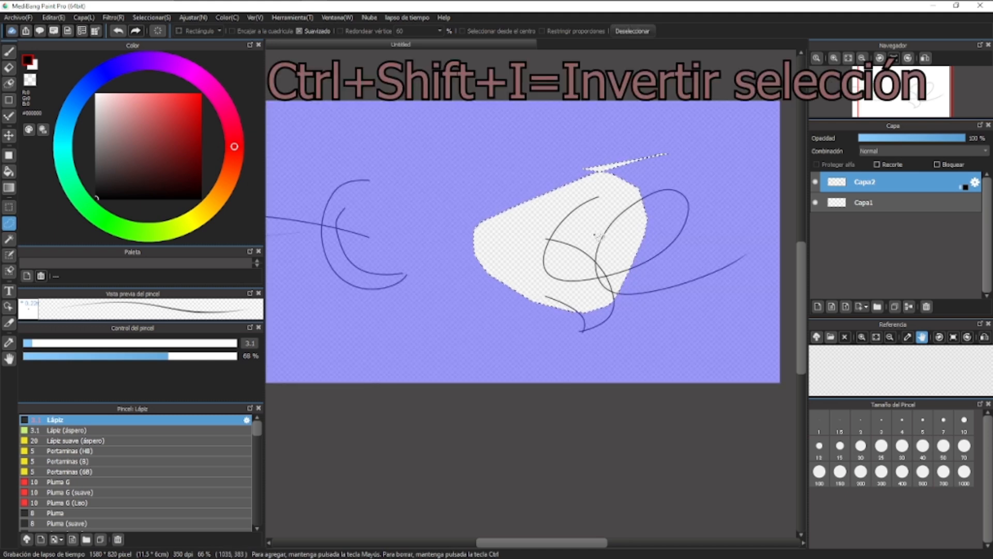
key(ctrl+shift+i)
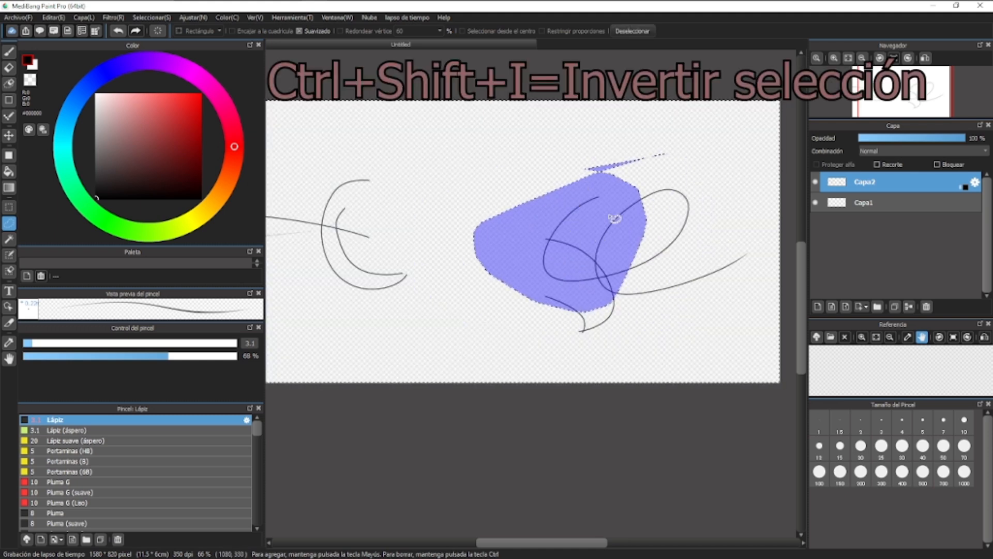
key(ctrl+d)
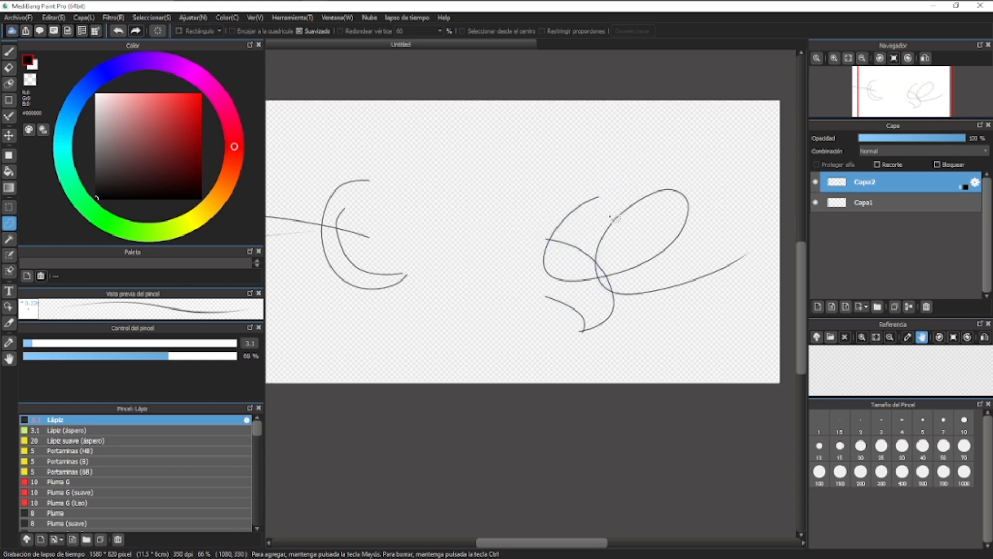
key(b)
scroll(514, 277, down, 2)
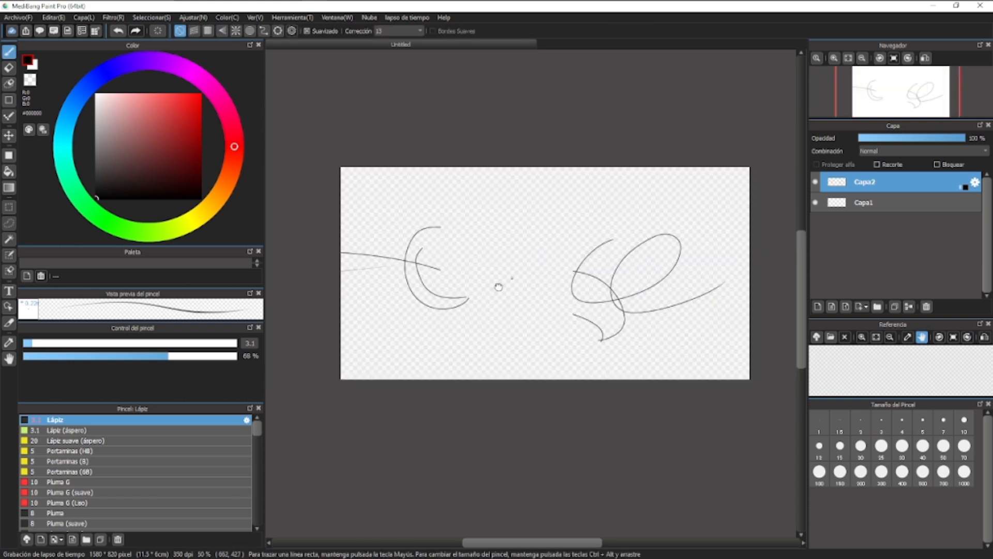
- Draw a many-pointed, crisscrossing black polygon over both line drawings with the Polígono shape of the fill tool
drag(498, 287, 473, 290)
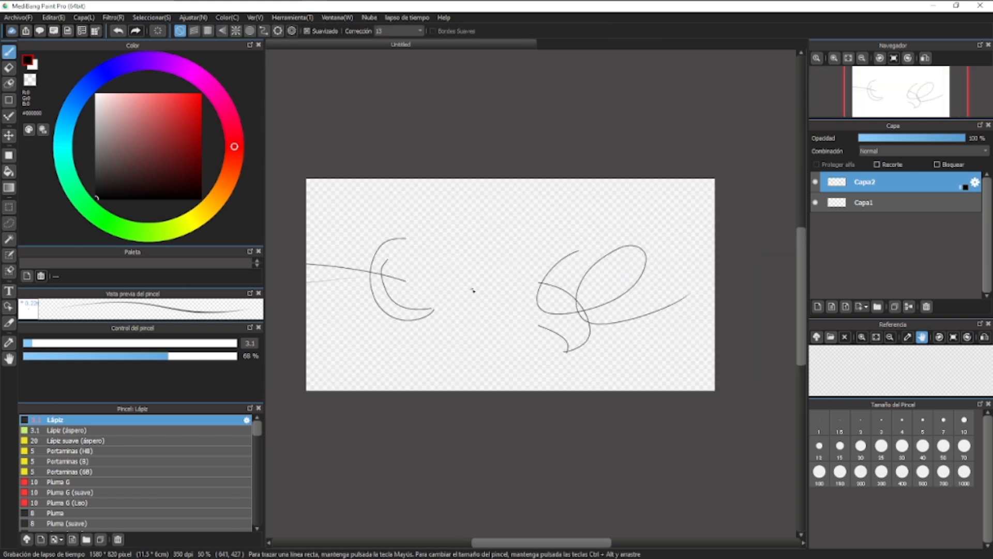
scroll(440, 288, up, 1)
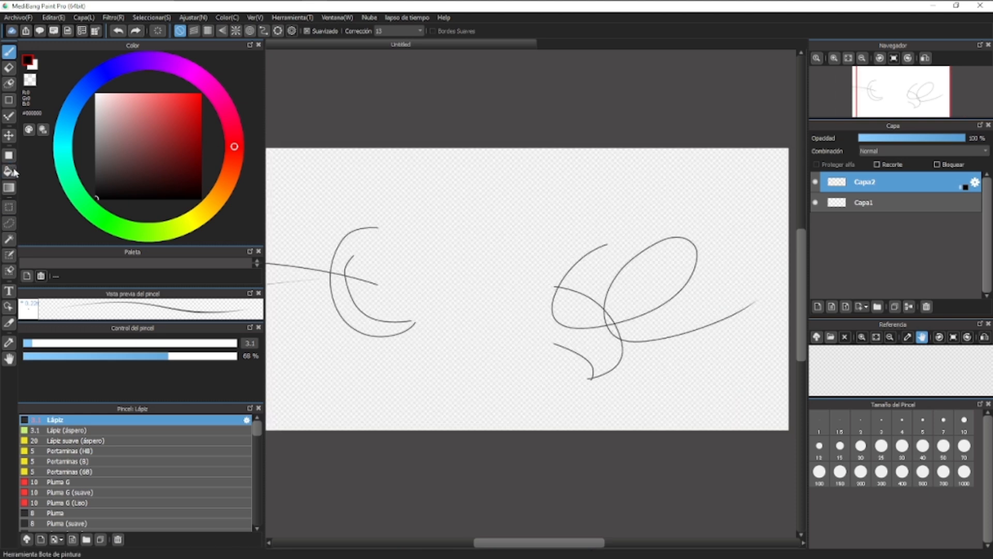
click(9, 154)
click(336, 166)
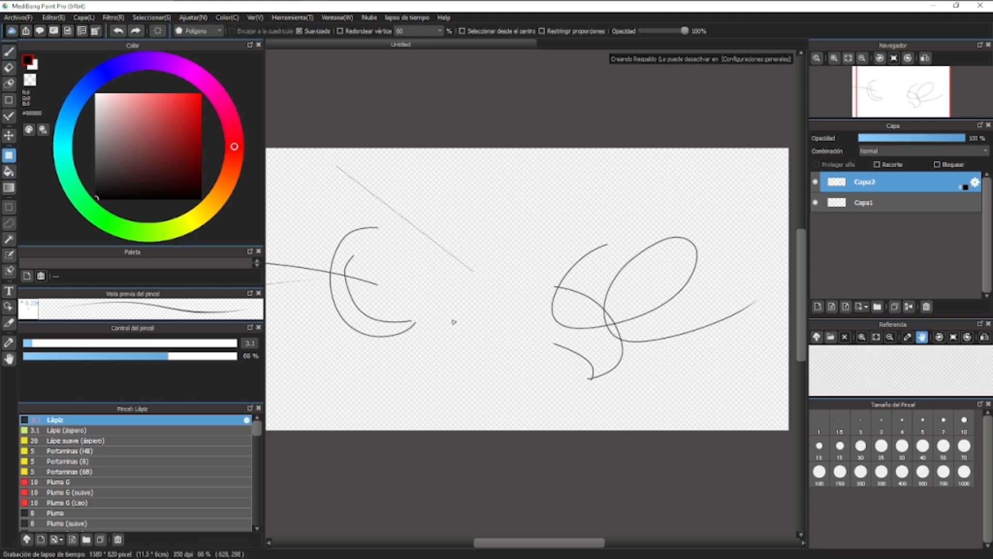
click(545, 278)
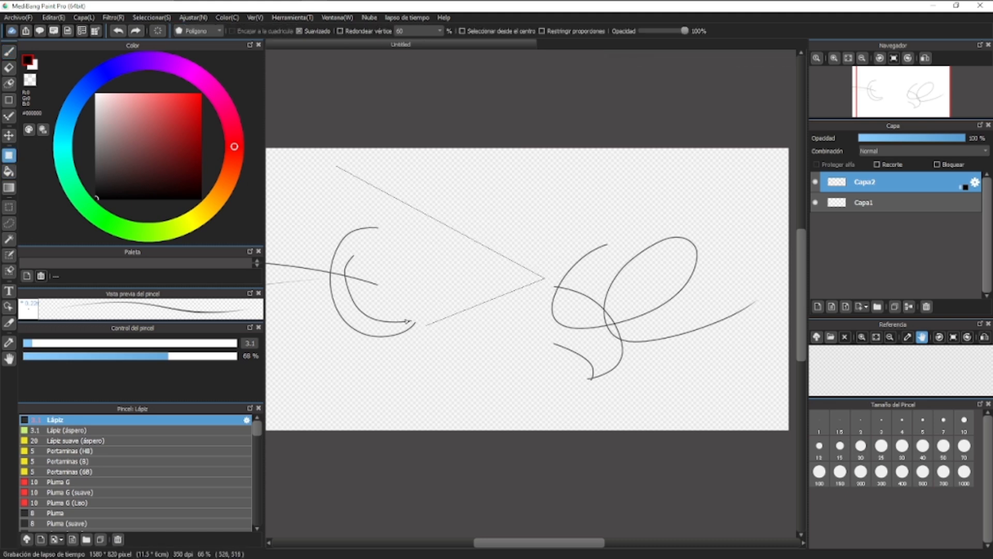
click(595, 211)
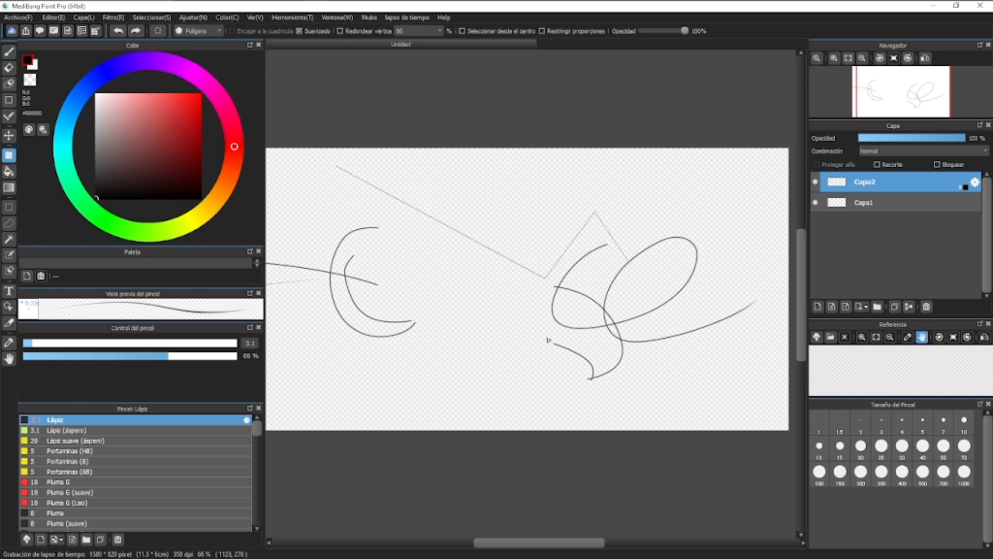
click(471, 208)
click(647, 215)
click(616, 279)
click(380, 304)
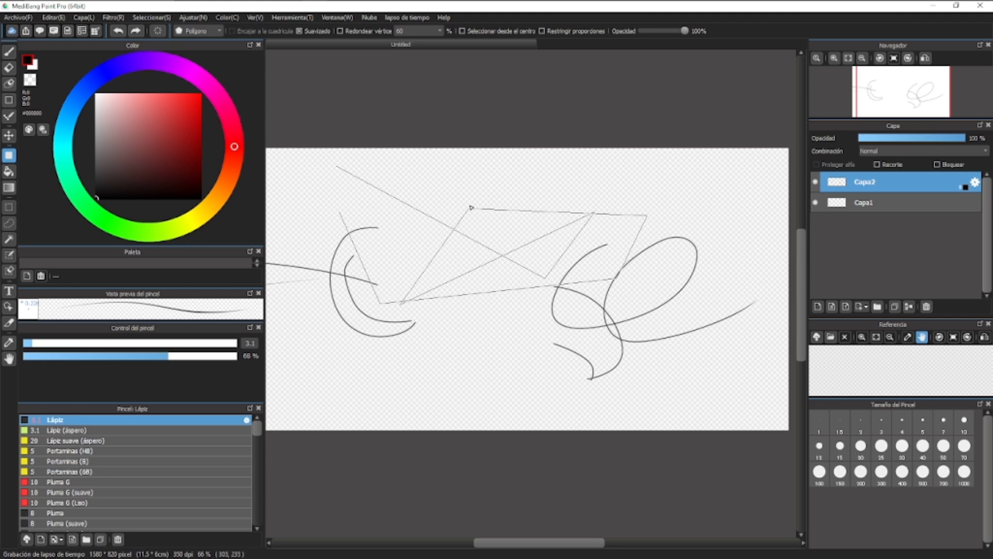
click(704, 239)
click(420, 289)
click(513, 171)
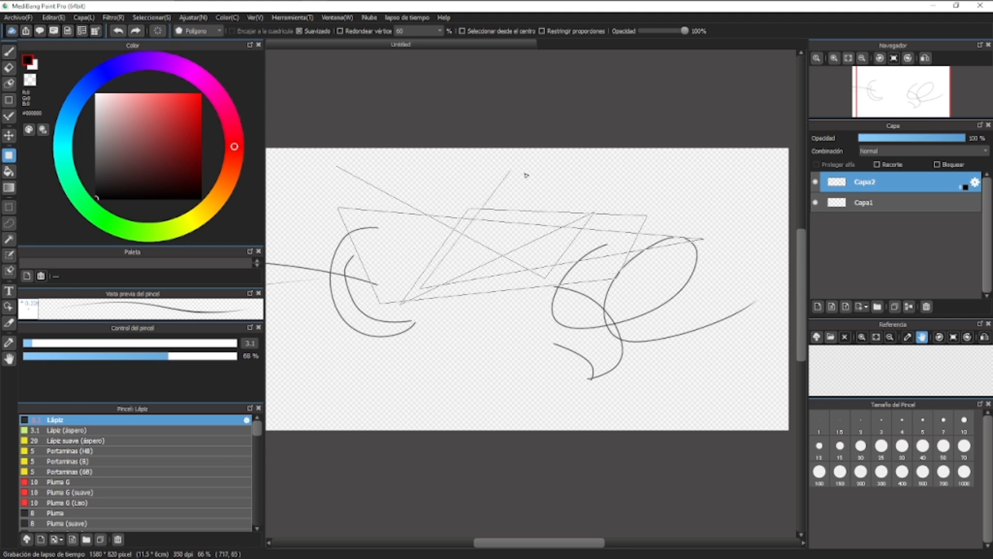
click(633, 252)
click(375, 283)
click(386, 232)
click(480, 334)
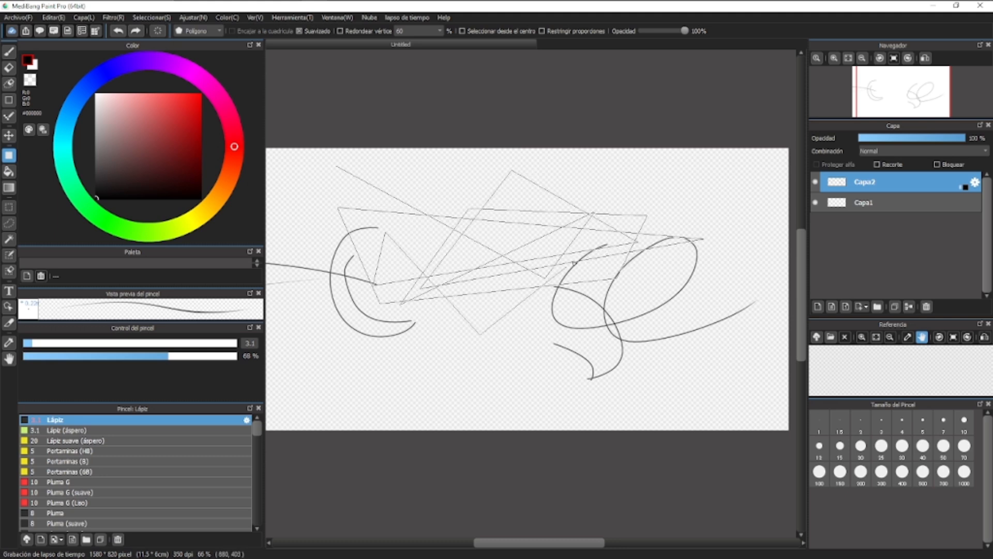
click(600, 324)
click(470, 232)
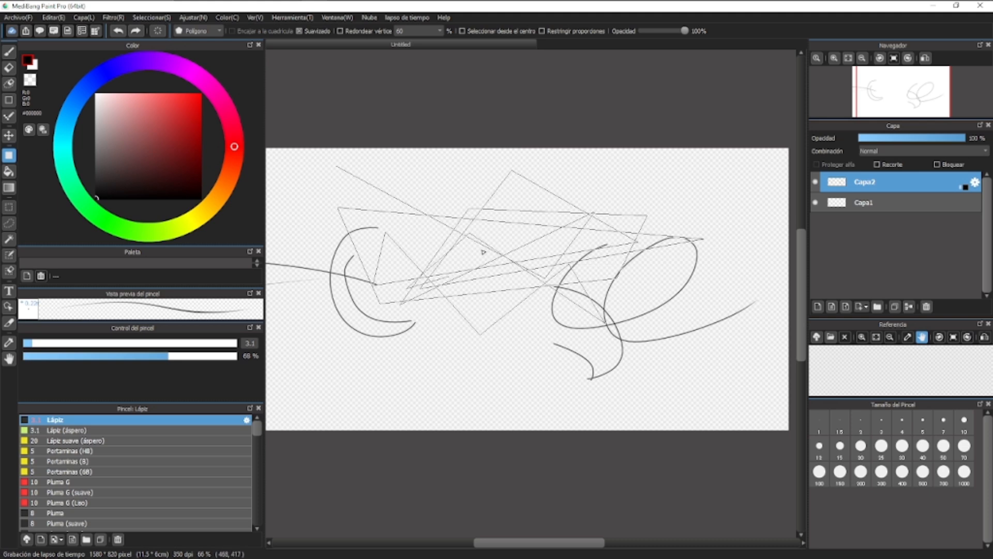
double_click(495, 244)
scroll(454, 250, down, 2)
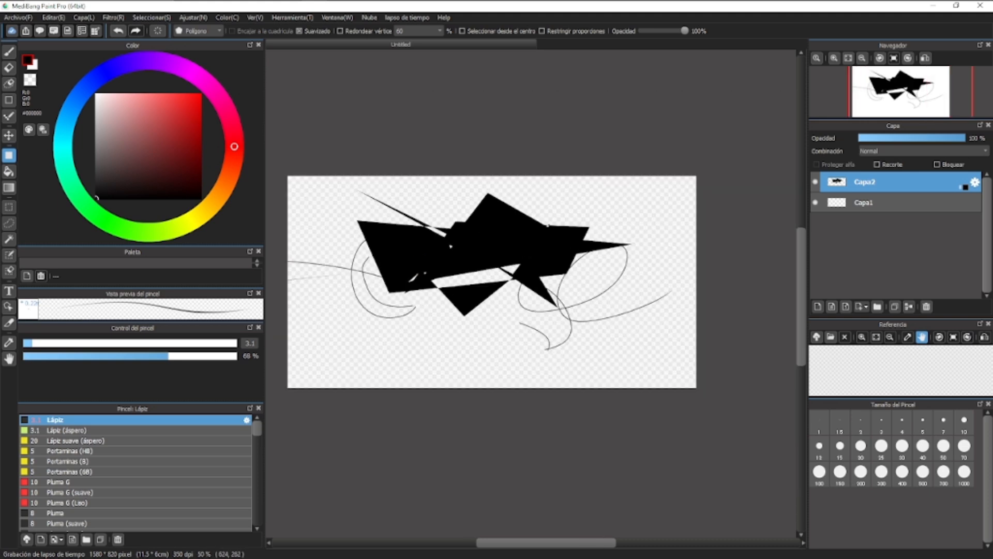
- Clear the layer and draw a second irregular black polygon across the middle and upper right of the canvas
key(Delete)
click(464, 281)
click(560, 288)
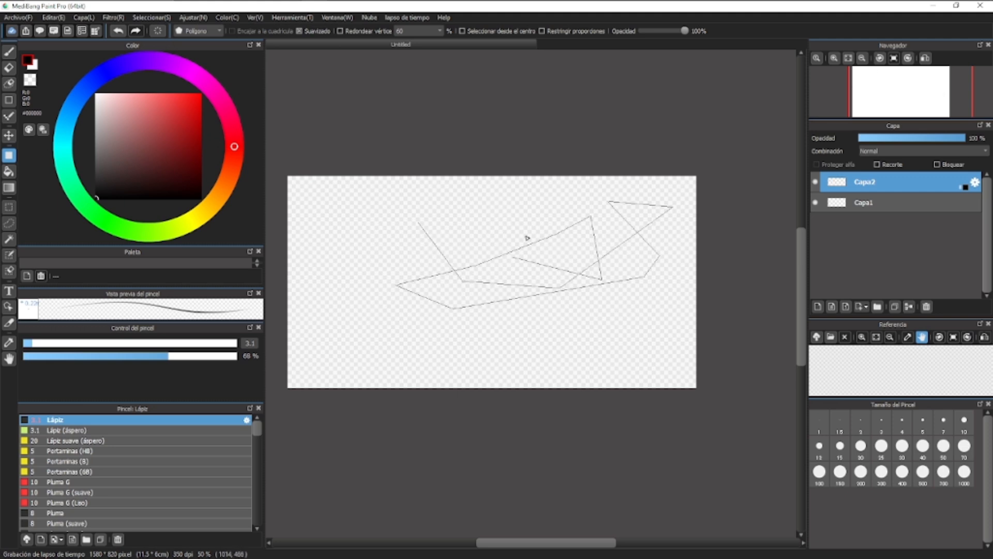
double_click(526, 236)
scroll(442, 268, down, 1)
scroll(440, 269, up, 1)
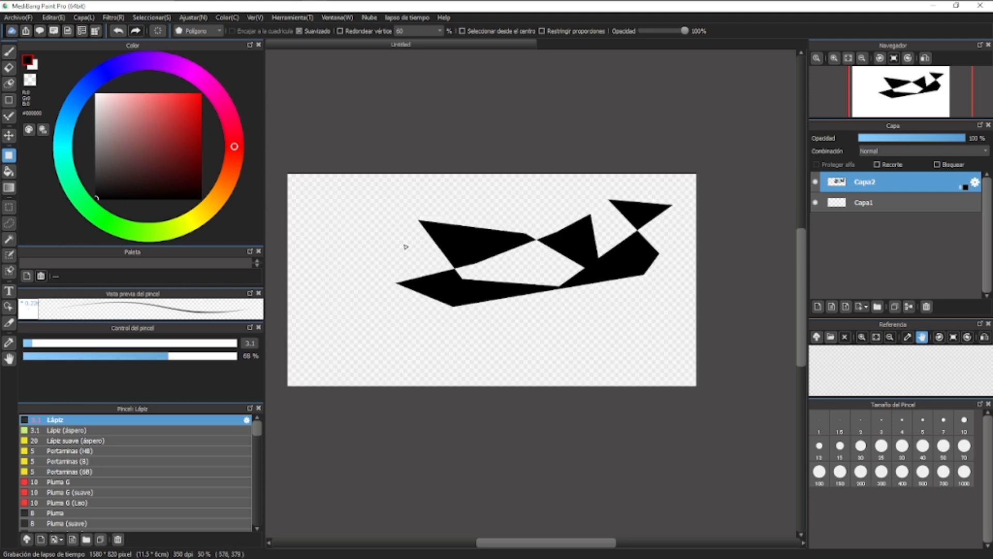
- Draw a filled Elipse on the canvas's left half and a large filled Rectángulo across its centre, and clear the layer
click(218, 32)
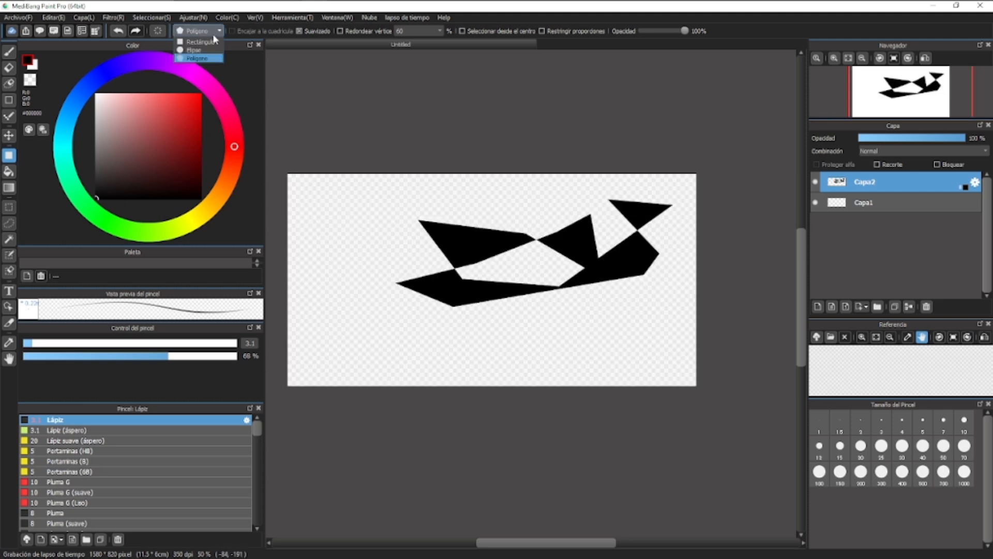
click(193, 50)
mouse_move(348, 260)
mouse_down()
mouse_move(487, 354)
mouse_move(481, 349)
mouse_up()
click(218, 32)
click(199, 41)
drag(397, 220, 643, 356)
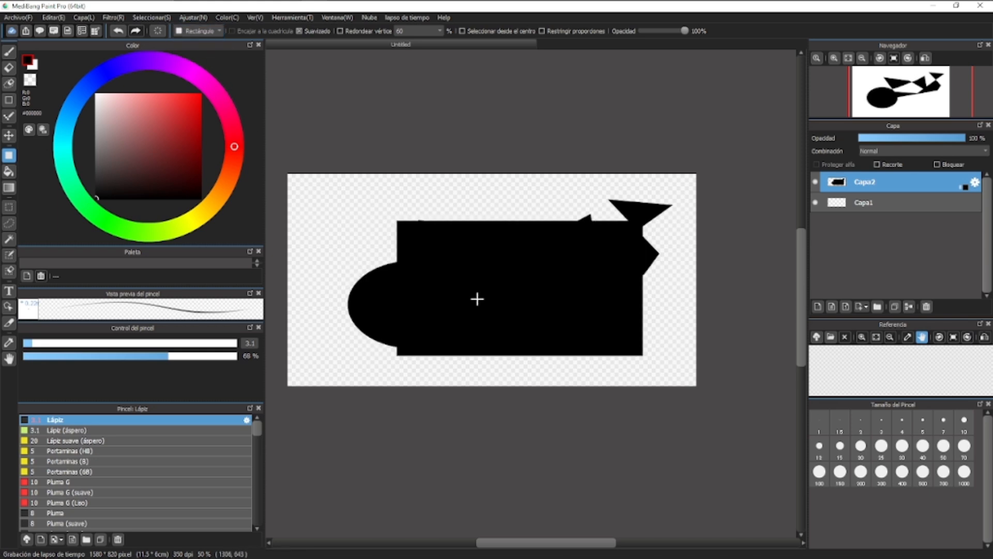
key(Delete)
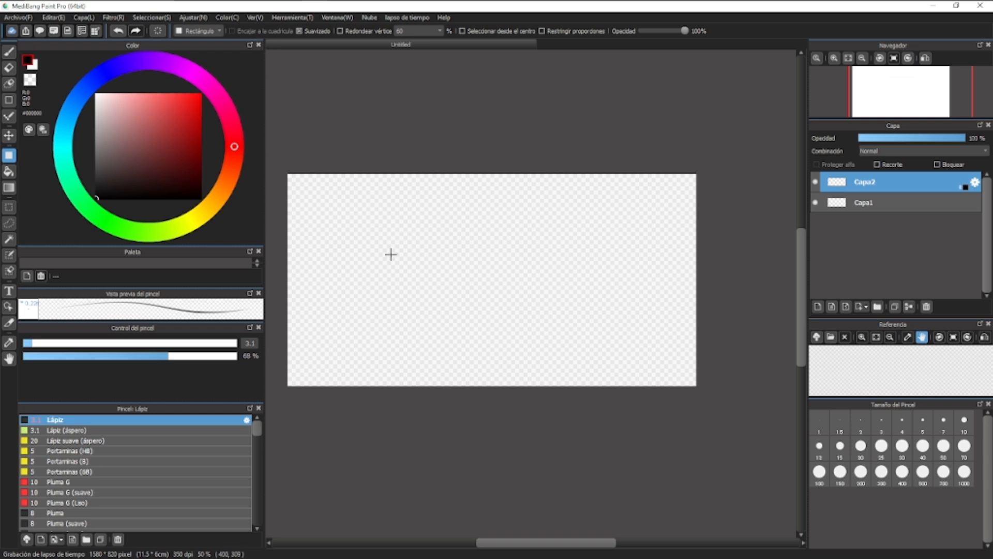
- Flood the empty canvas with black four times using the Bucket tool, undoing each fill
key(g)
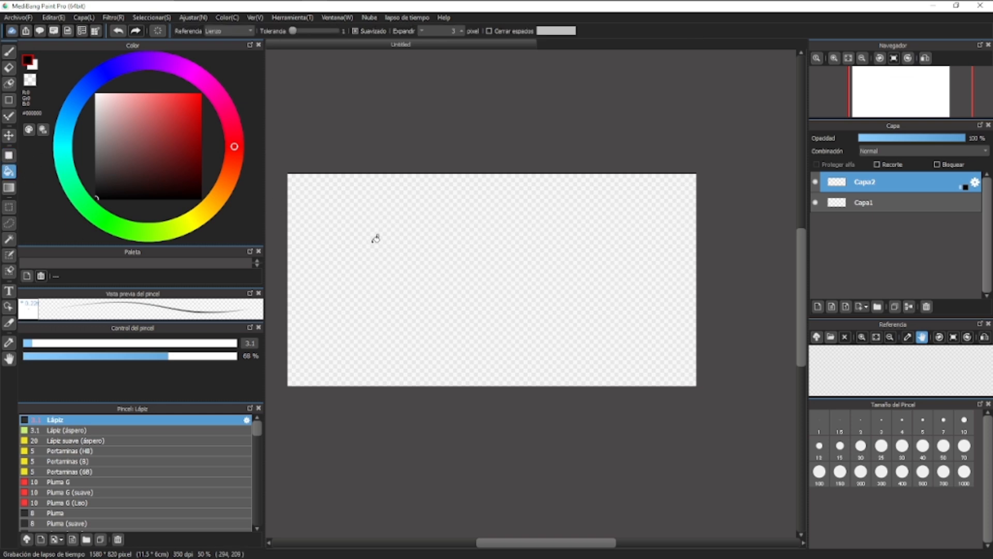
click(529, 266)
key(ctrl+z)
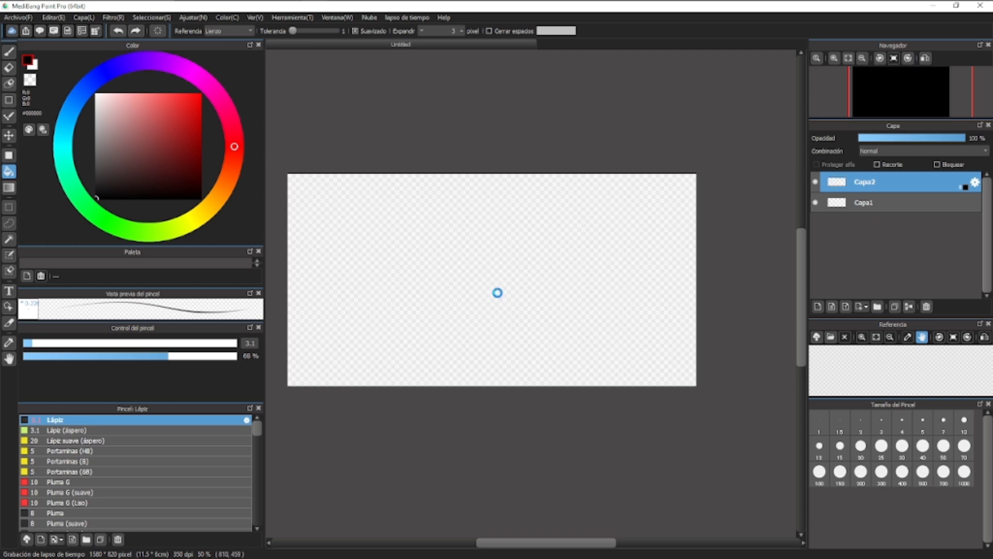
click(497, 290)
key(ctrl+z)
click(586, 281)
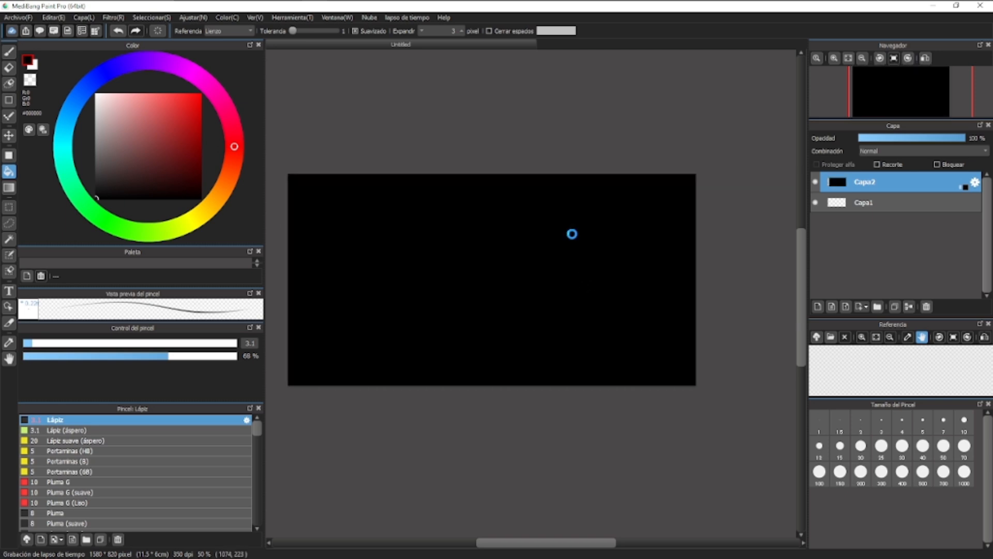
key(ctrl+z)
click(538, 274)
key(ctrl+z)
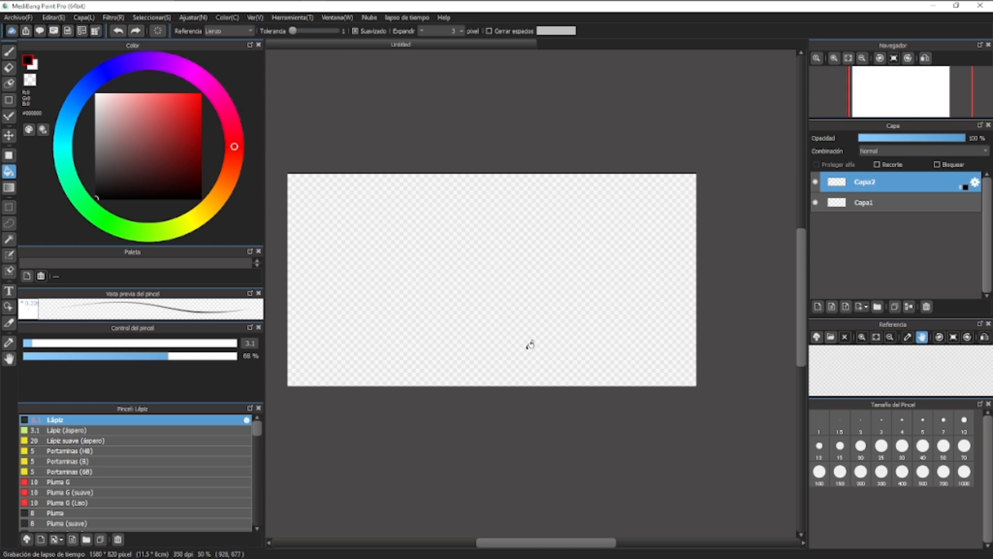
- Sketch an open loop with the pencil brush, undo it, and sketch a closed loop with crossing ends mid-canvas
key(b)
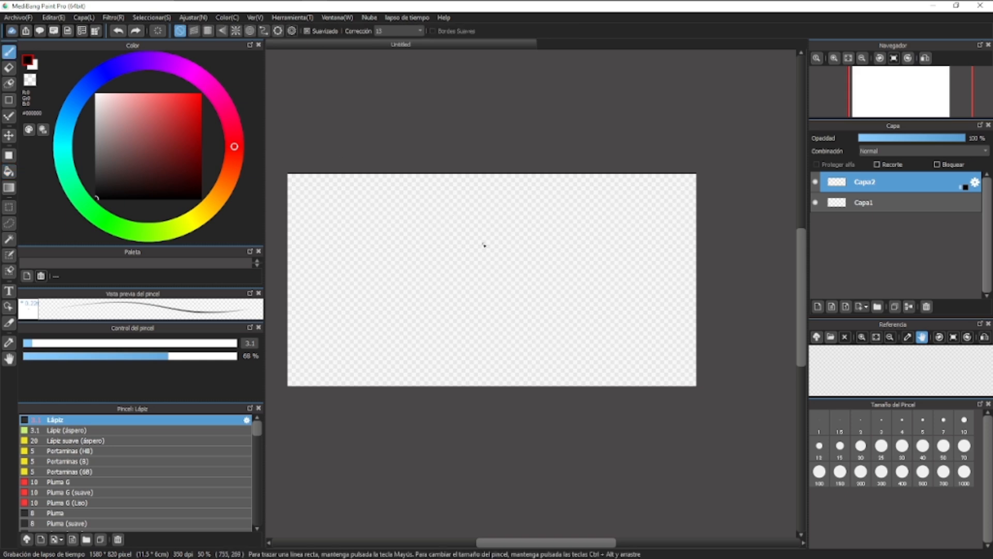
mouse_move(504, 221)
mouse_down()
mouse_move(417, 270)
mouse_move(510, 324)
mouse_move(565, 249)
mouse_move(467, 295)
mouse_up()
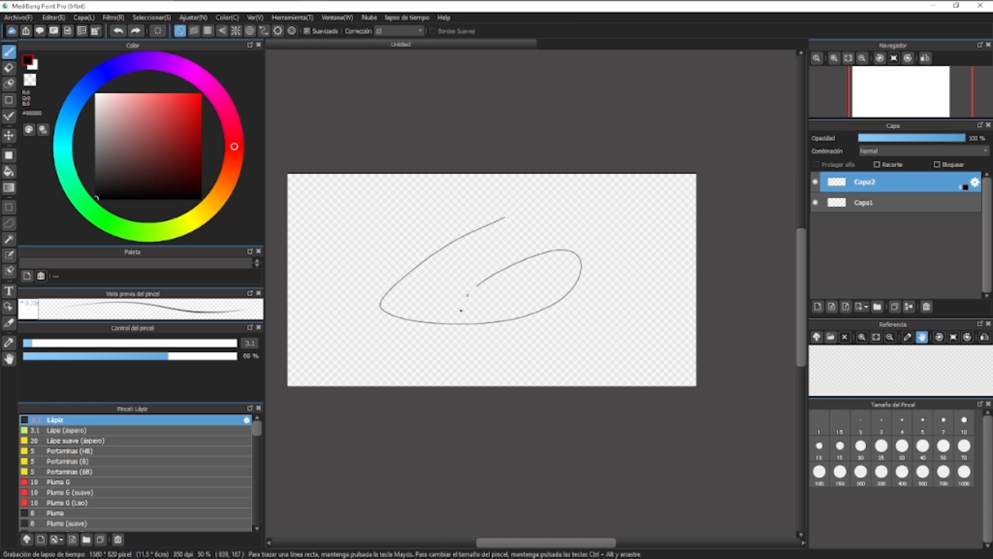
key(ctrl+z)
mouse_move(538, 227)
mouse_down()
mouse_move(391, 293)
mouse_move(552, 304)
mouse_move(507, 250)
mouse_move(398, 259)
mouse_move(374, 268)
mouse_up()
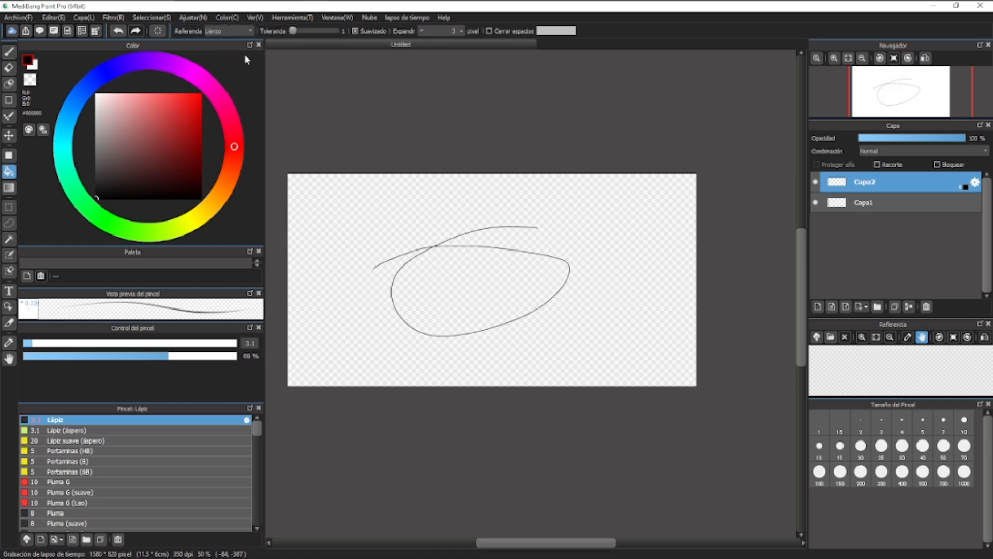
- Bucket-fill the inside of the loop with black, undo it, fill the area outside the loop, and undo that too
click(461, 260)
key(ctrl+z)
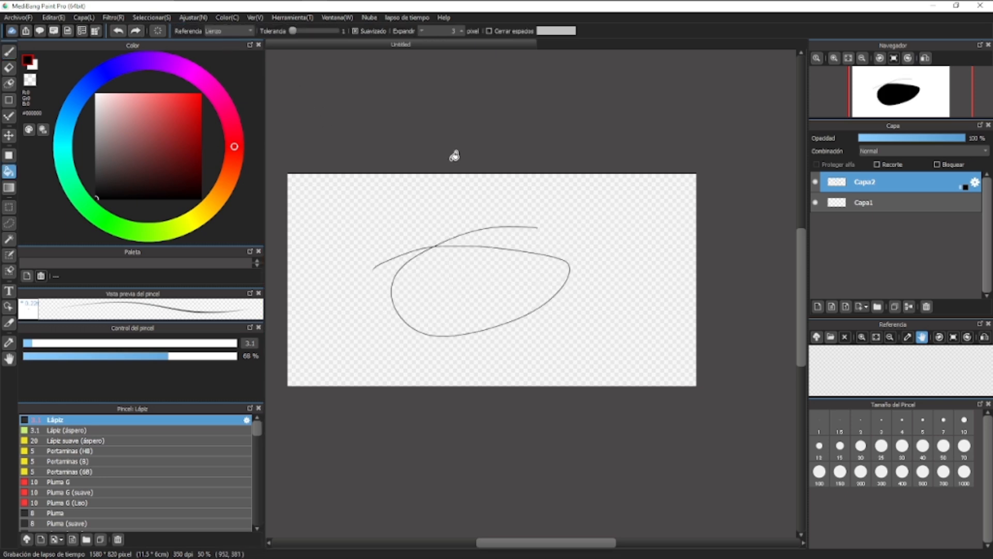
click(596, 213)
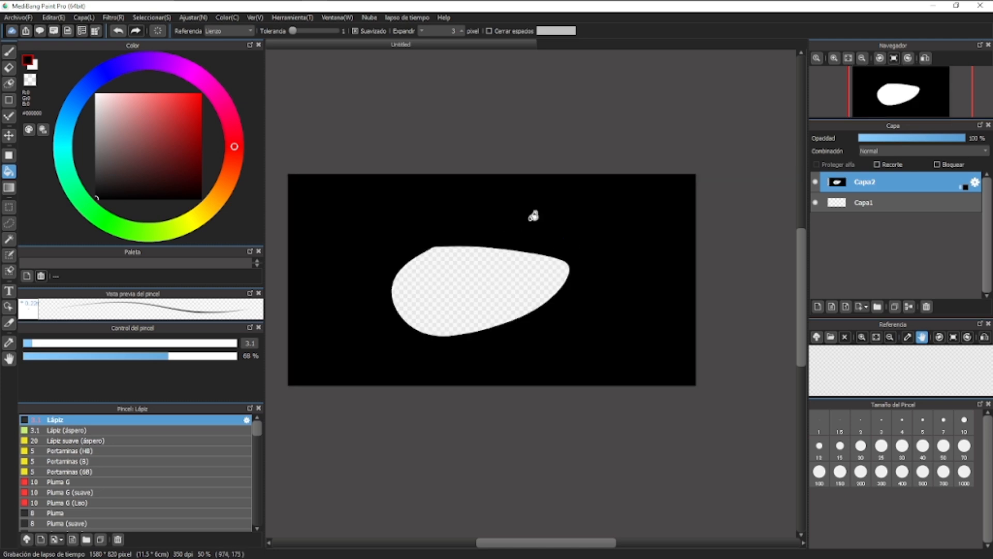
key(ctrl+z)
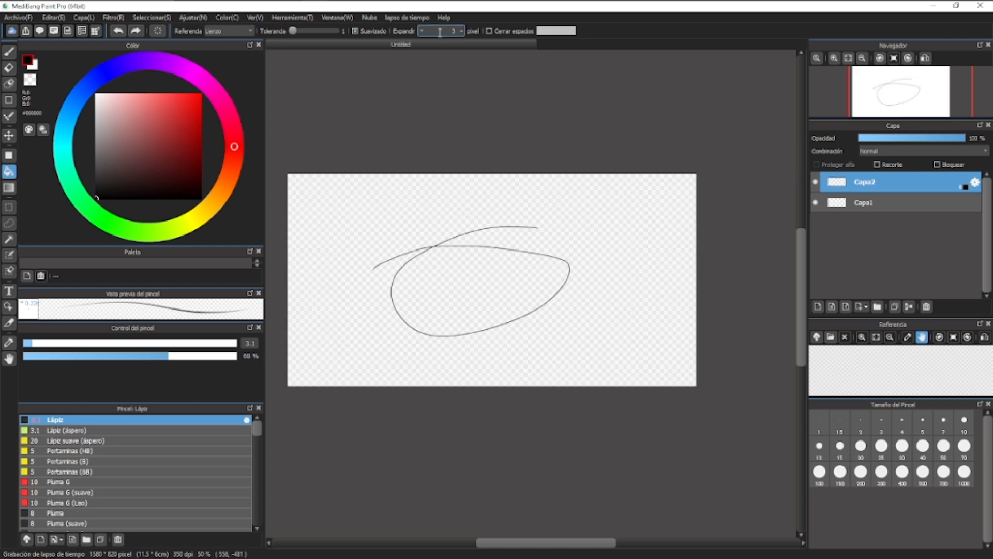
- Set the bucket's Expandir to 0 pixels, fill outside the loop and inspect its edge, and undo the fill and the loop
scroll(440, 33, down, 3)
click(543, 245)
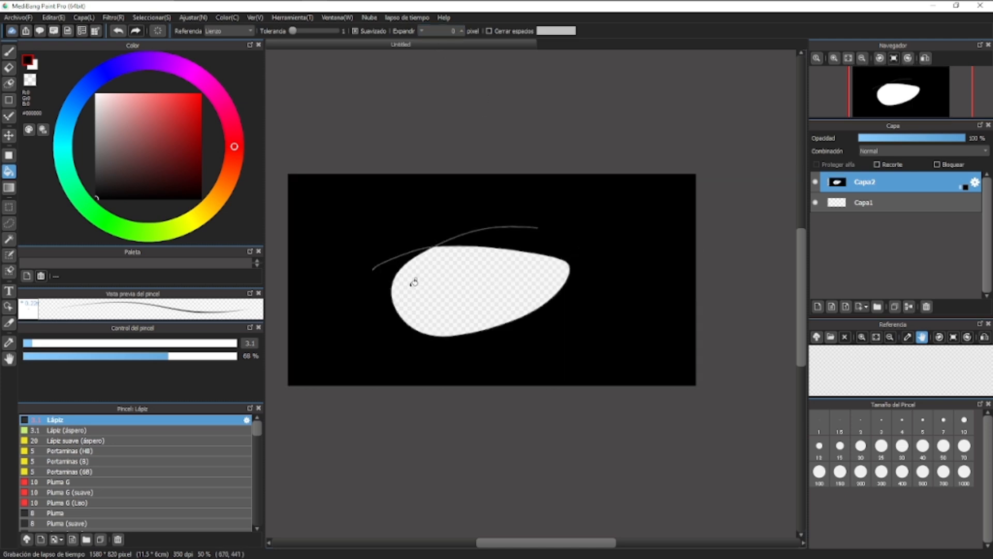
scroll(414, 282, up, 6)
scroll(381, 189, down, 5)
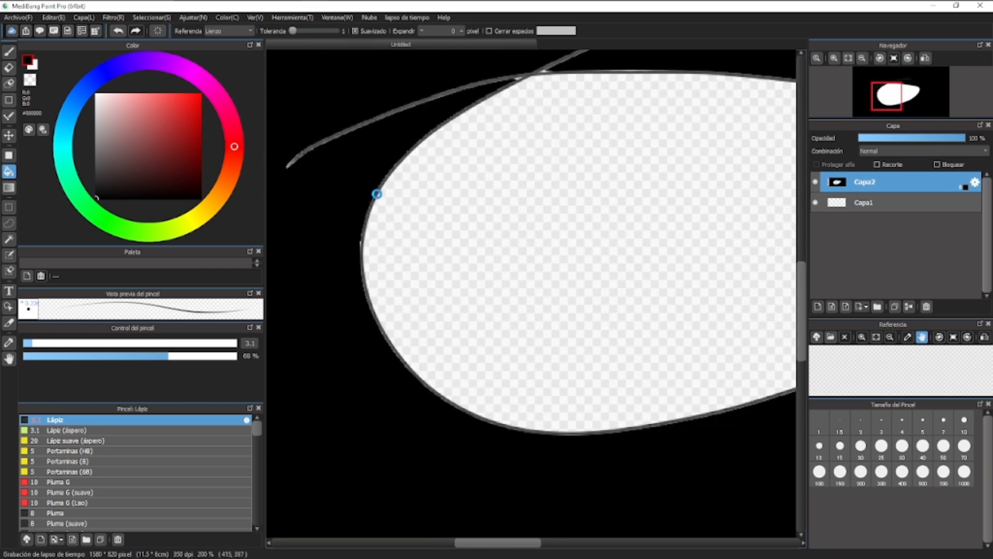
key(ctrl+z)
key(ctrl+z)
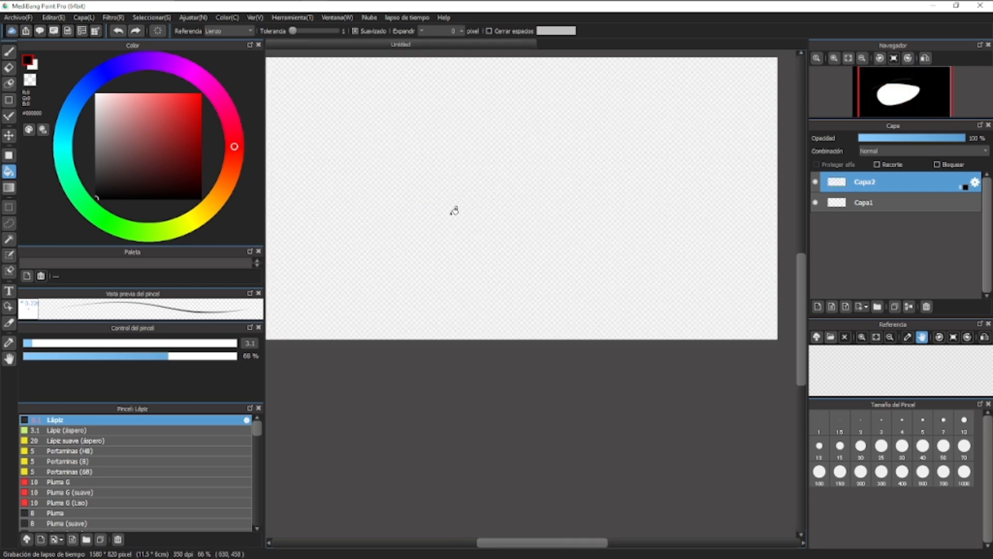
- Enlarge the pencil brush to 82 and paint a dot, a wide spiral stroke and a short curved stroke crossing it
key(b)
drag(559, 206, 598, 206)
mouse_move(547, 149)
mouse_down()
mouse_move(375, 232)
mouse_move(571, 231)
mouse_move(431, 247)
mouse_up()
mouse_move(521, 225)
mouse_down()
mouse_move(505, 213)
mouse_move(552, 185)
mouse_up()
- Bucket-fill the background around the thick strokes with black, inspect the stroke edges, and undo the fill
key(g)
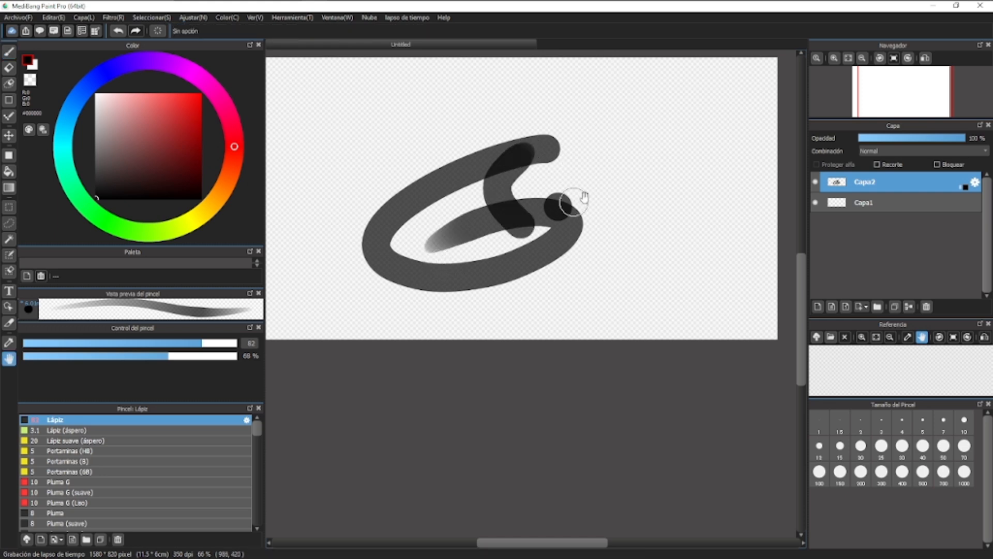
click(640, 198)
scroll(436, 244, up, 2)
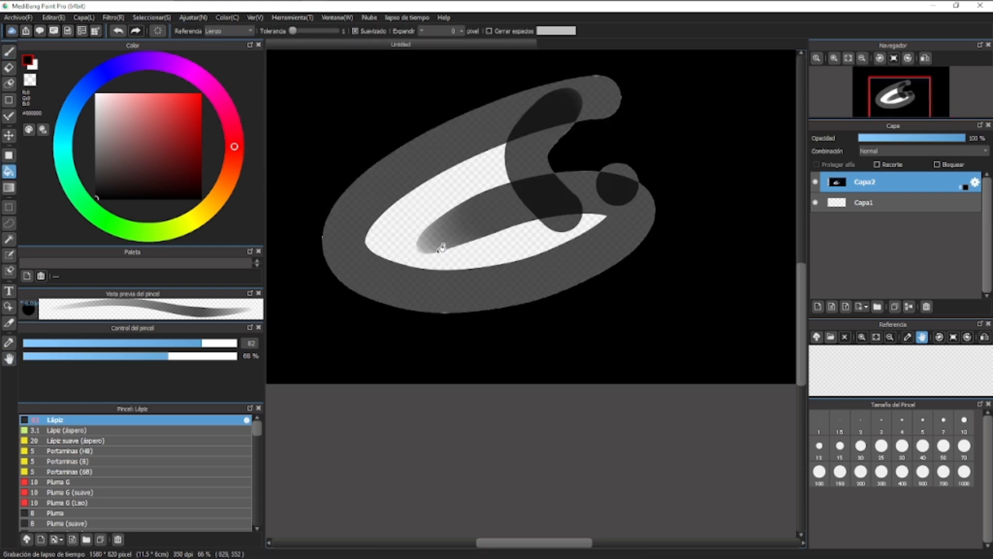
scroll(497, 373, down, 2)
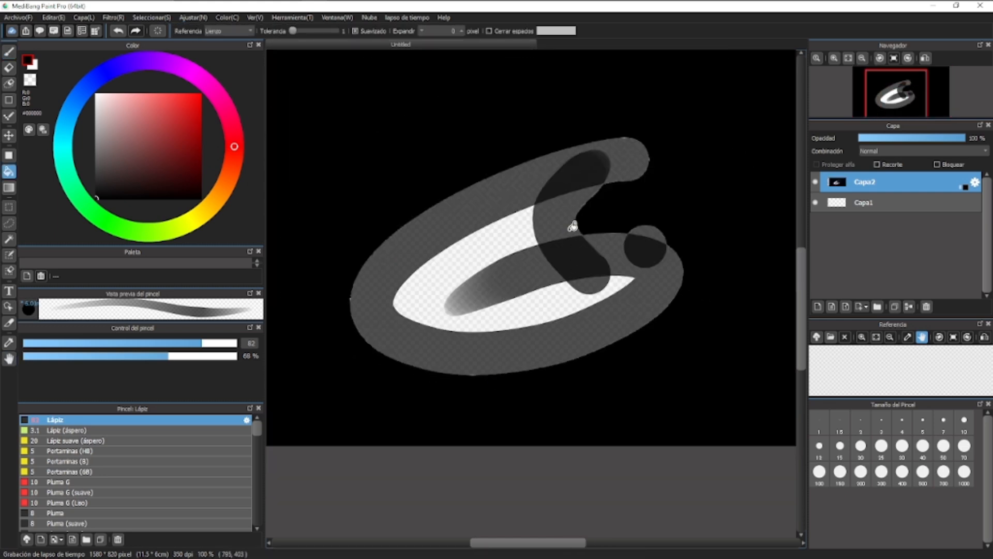
key(ctrl+z)
- Set the bucket's Expandir to 3 pixels, fill the background around the thick strokes with black, and inspect the edges
click(448, 29)
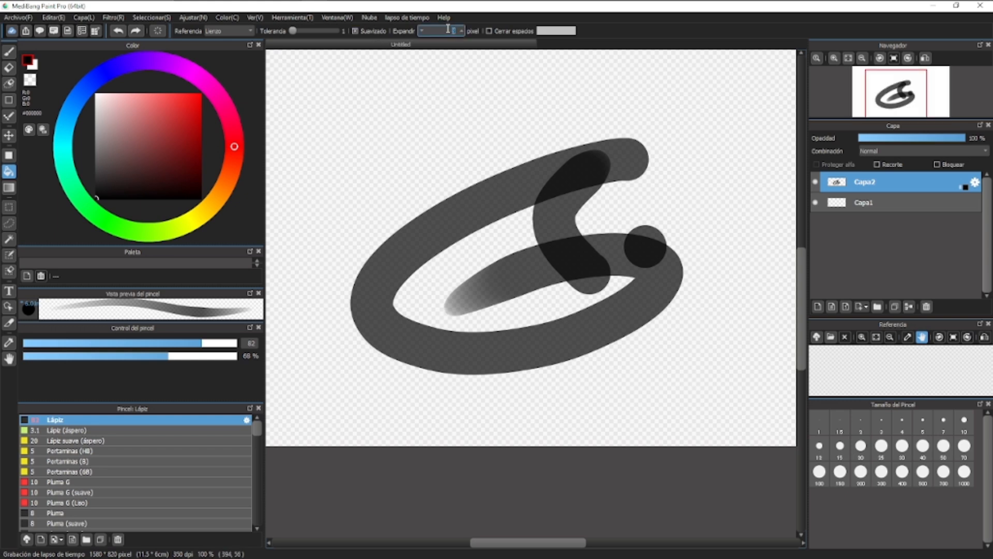
click(699, 137)
scroll(470, 414, up, 2)
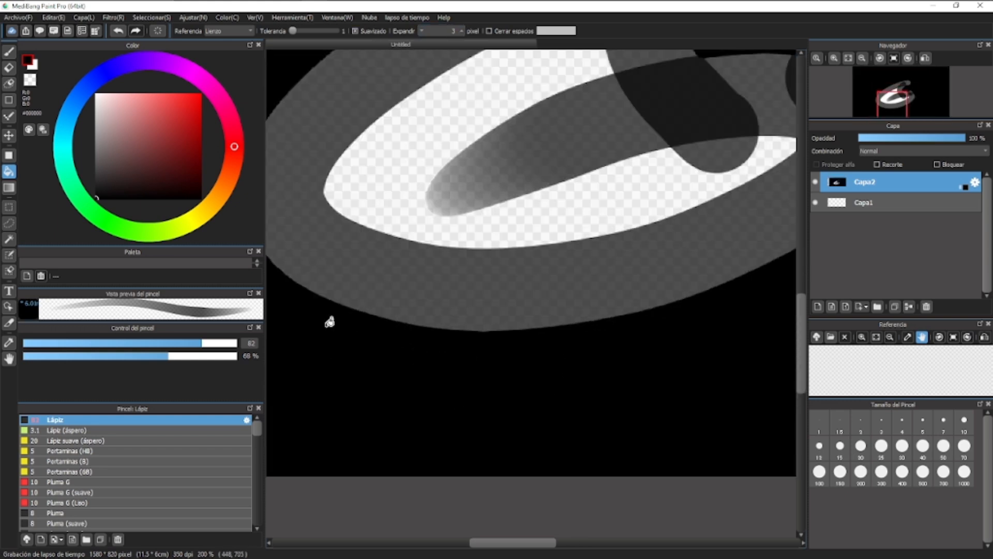
scroll(614, 335, down, 2)
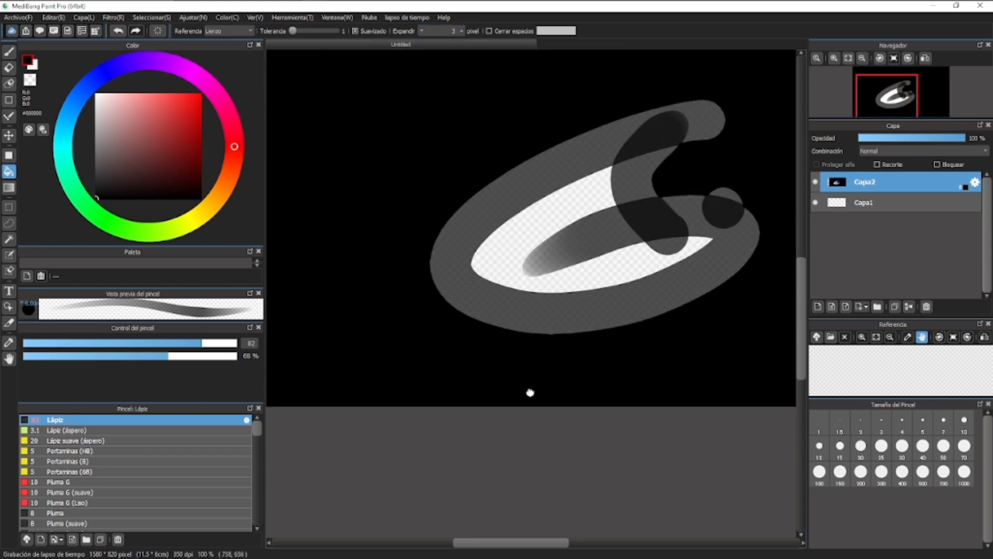
scroll(526, 361, down, 1)
scroll(444, 31, up, 2)
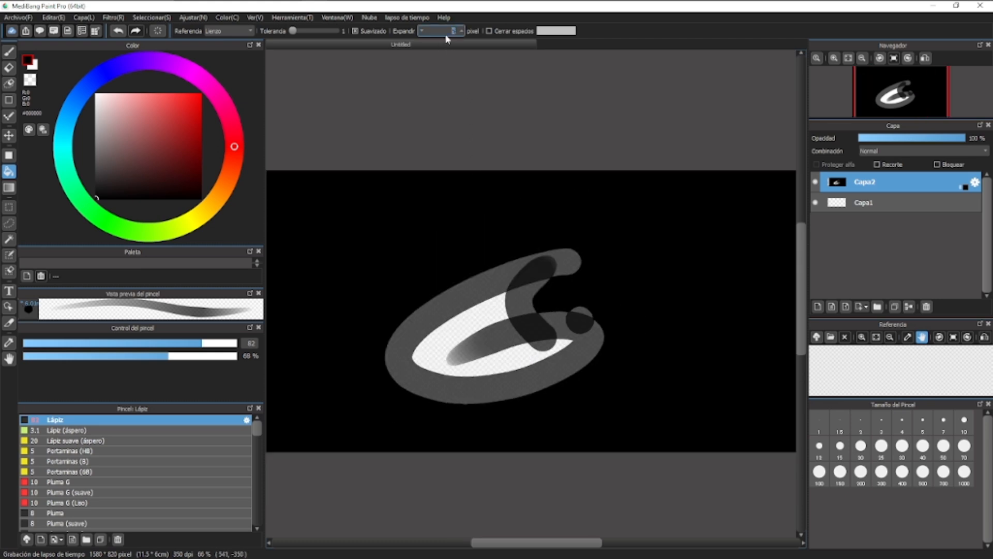
- Fill the spiral stroke and the area inside it with black at 5 pixels Expandir, and undo these and the background fill
click(474, 286)
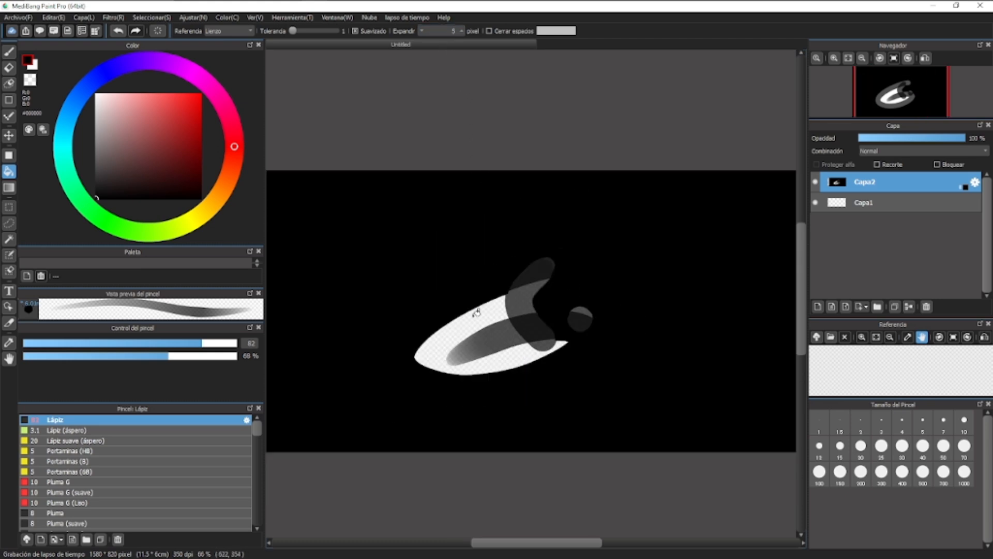
click(475, 324)
key(ctrl+z)
key(ctrl+z)
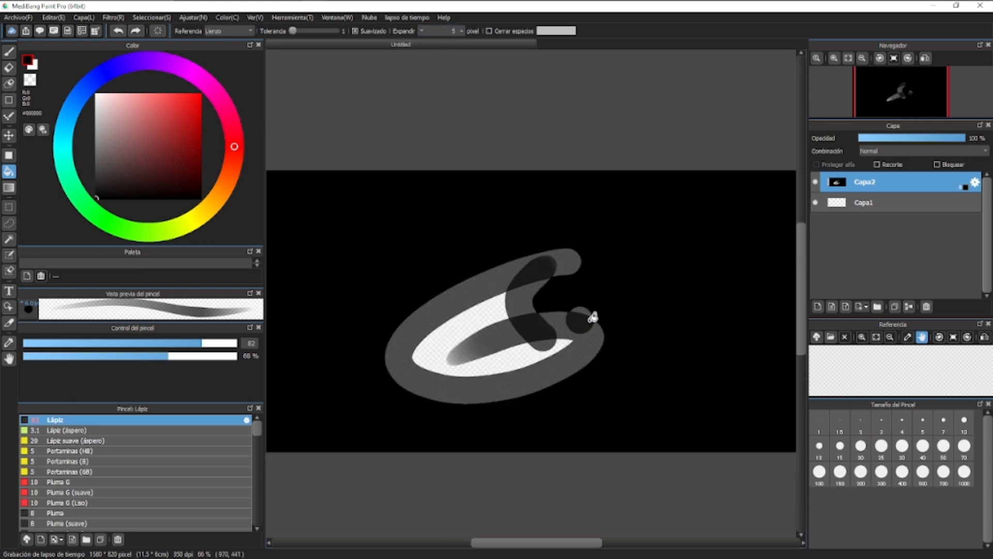
key(ctrl+z)
- Clear the thick strokes from Capa2 and reduce the Lápiz brush size to 46
key(b)
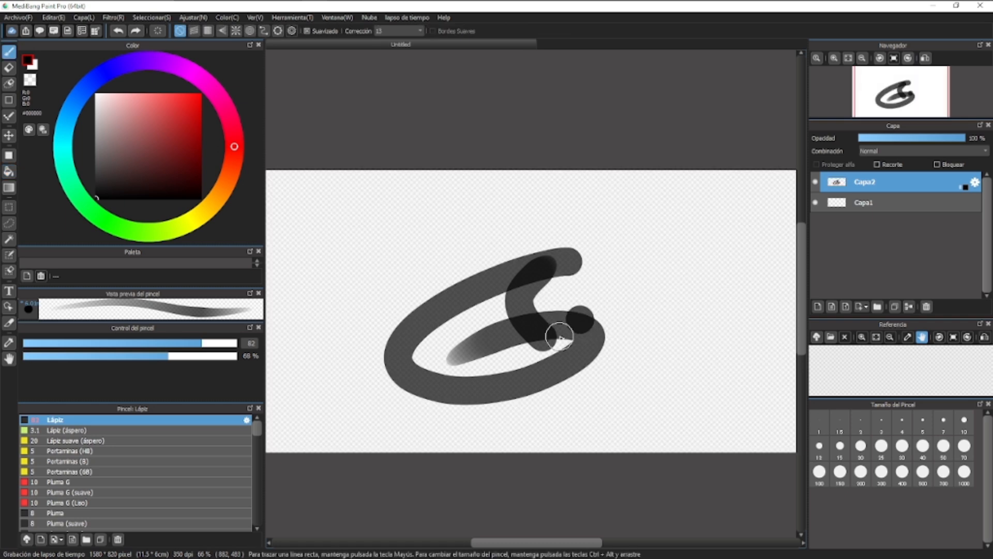
key(Delete)
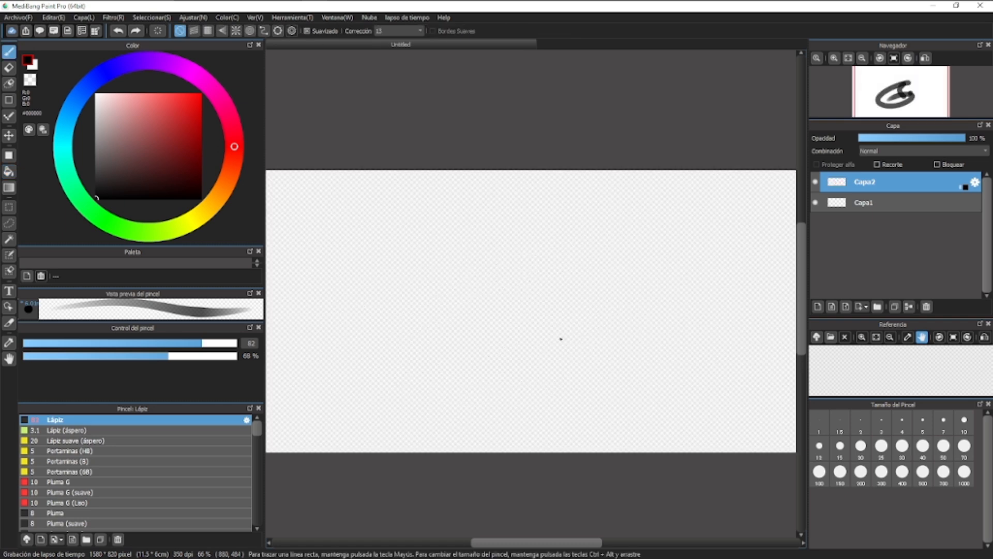
key(bracketleft)
key(bracketleft)
key(bracketleft)
key(bracketleft)
key(bracketleft)
key(bracketleft)
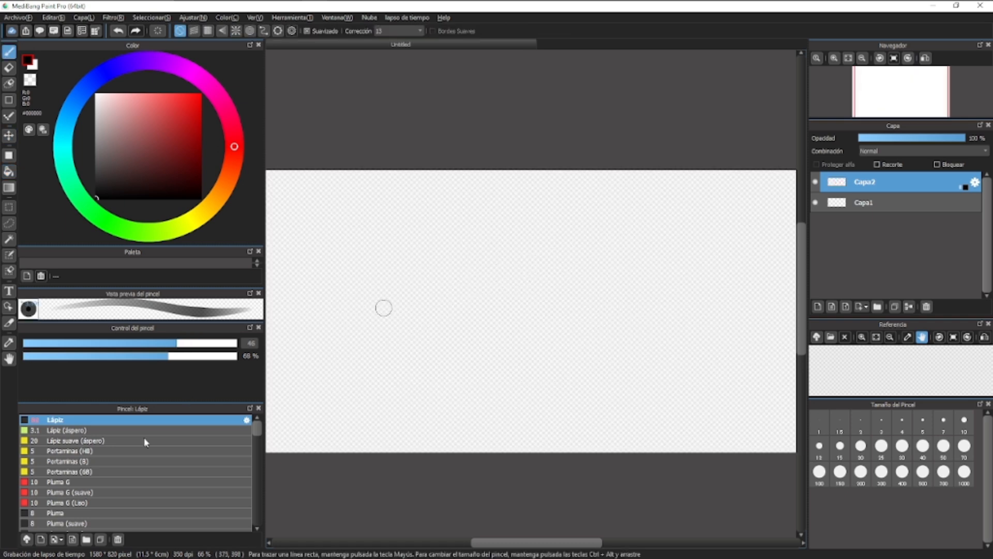
- Draw a closed, slanted leaf-shaped loop with the Pluma G brush at size 10, crossing the stroke ends near its upper tip
click(69, 483)
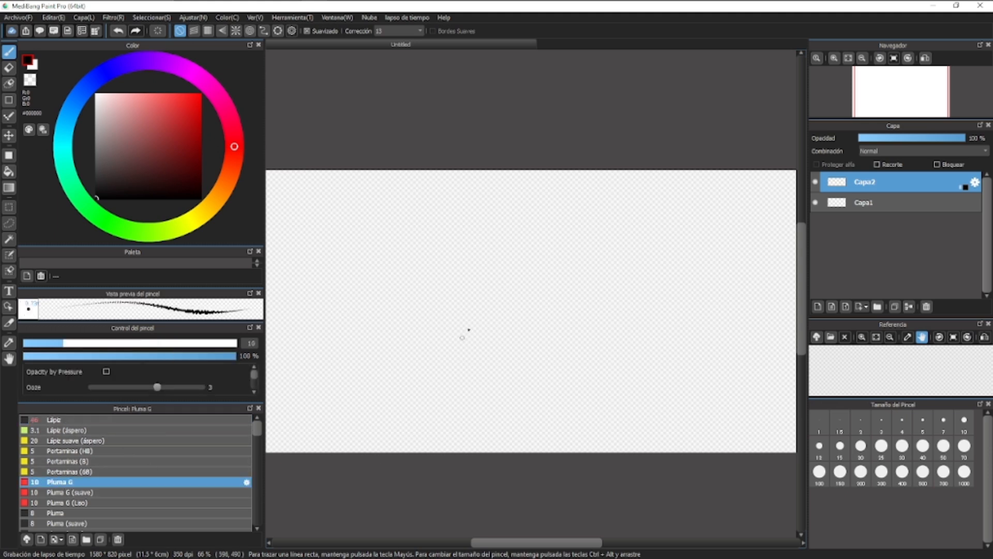
drag(460, 339, 621, 267)
mouse_move(470, 356)
mouse_down()
mouse_move(582, 331)
mouse_move(657, 267)
mouse_move(600, 254)
mouse_up()
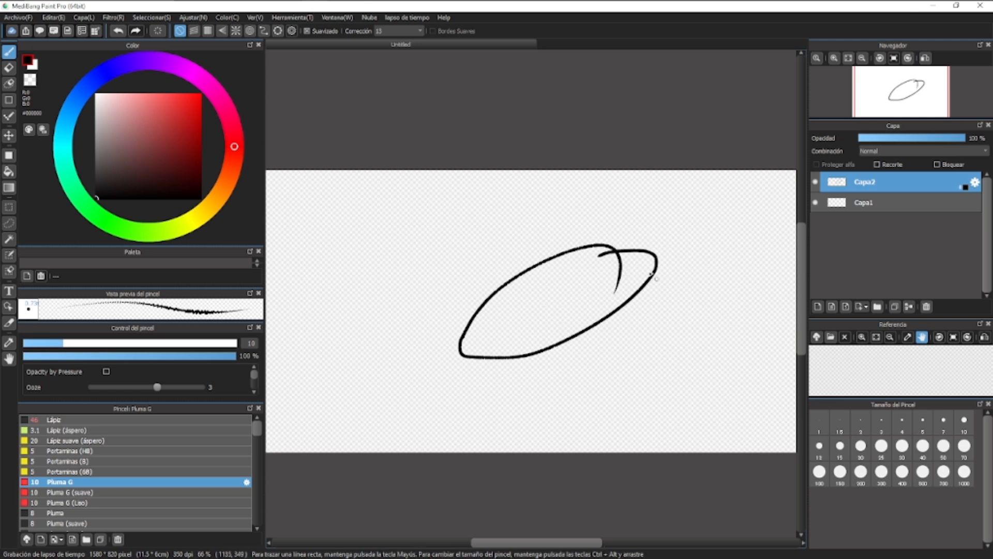
- Bucket-fill the inside of the closed loop with black and undo the fill
key(g)
click(566, 287)
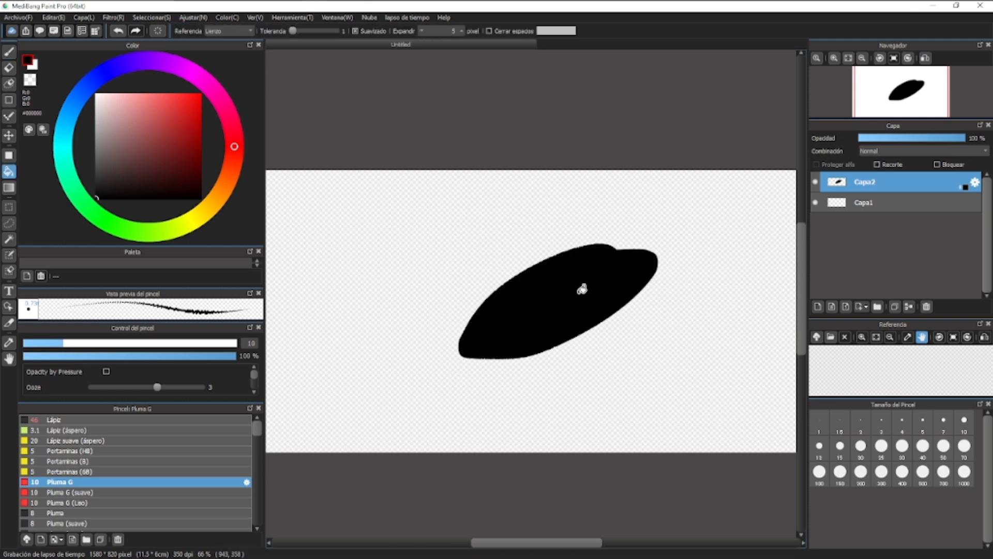
key(ctrl+z)
- Erase a gap in the loop's outline near its upper tip, bucket-fill inside the open loop, and undo the fill
key(e)
drag(581, 281, 616, 231)
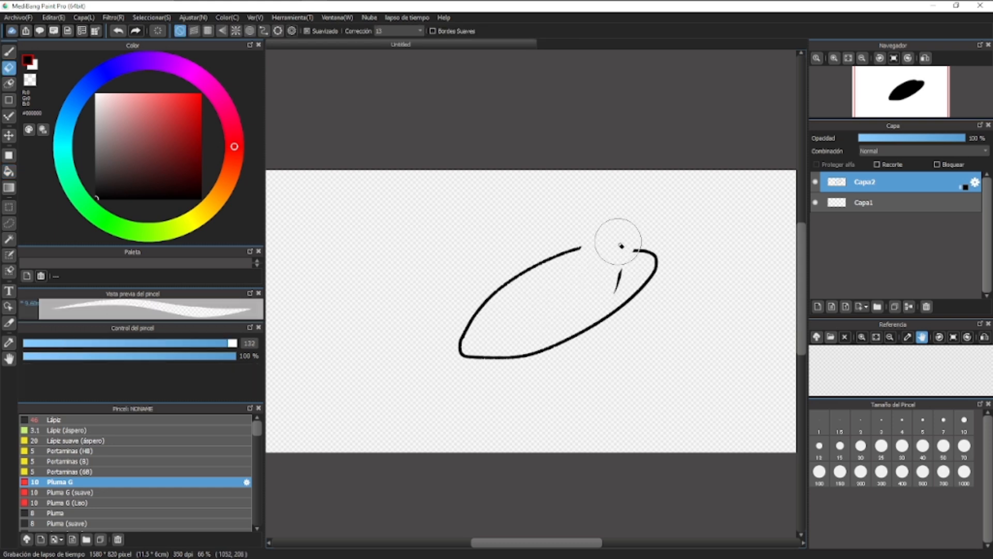
click(594, 275)
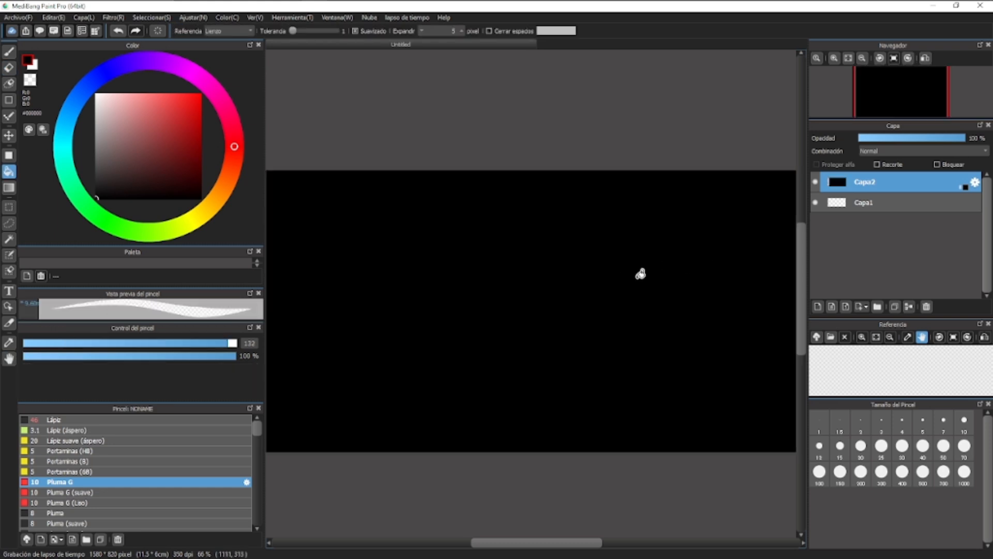
key(ctrl+z)
- Close the gap in the loop's outline with a Pluma G stroke, bucket-fill the inside, and undo the fill
key(b)
drag(646, 261, 578, 249)
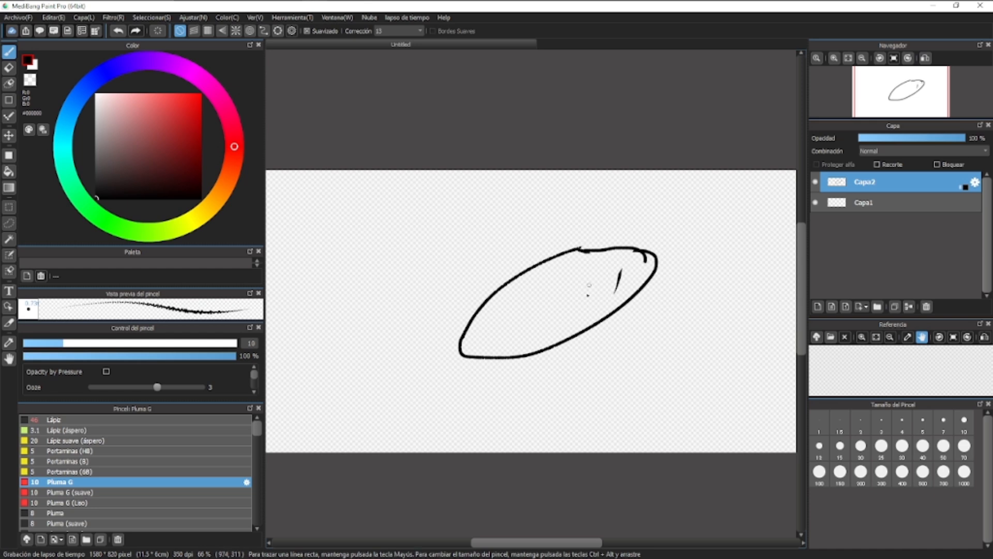
key(g)
click(567, 316)
key(ctrl+z)
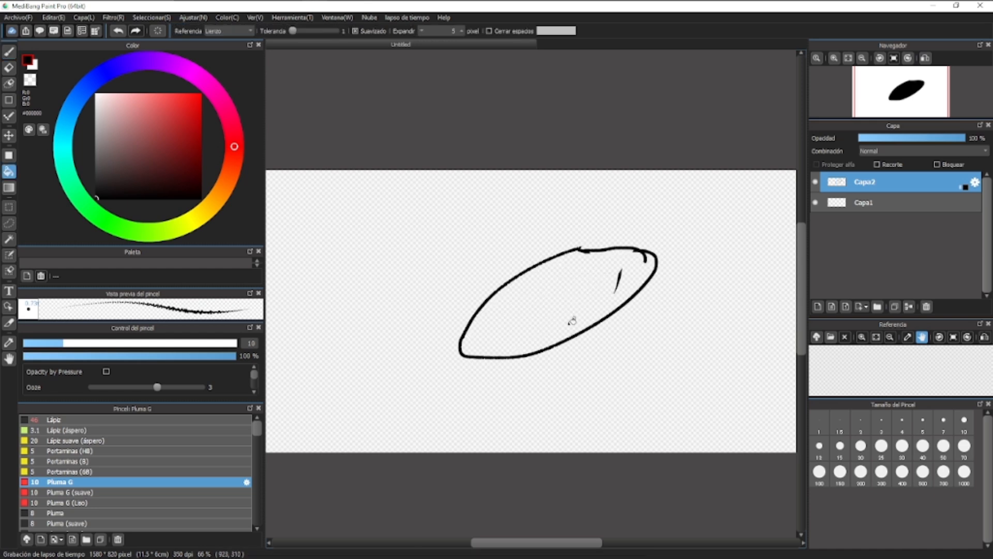
- Draw a thin straight horizontal line with Pluma G across the loop, from one side of its outline to the other
key(b)
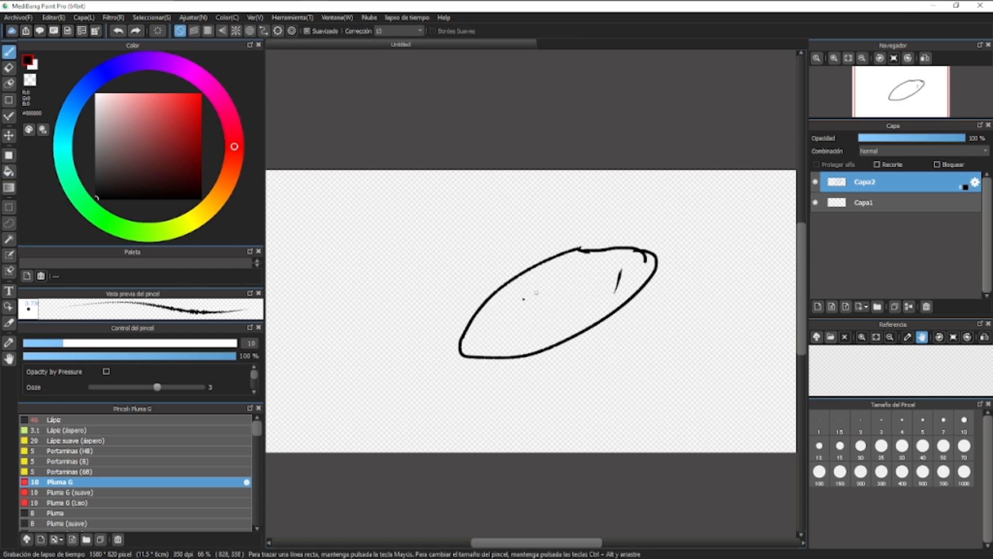
click(496, 291)
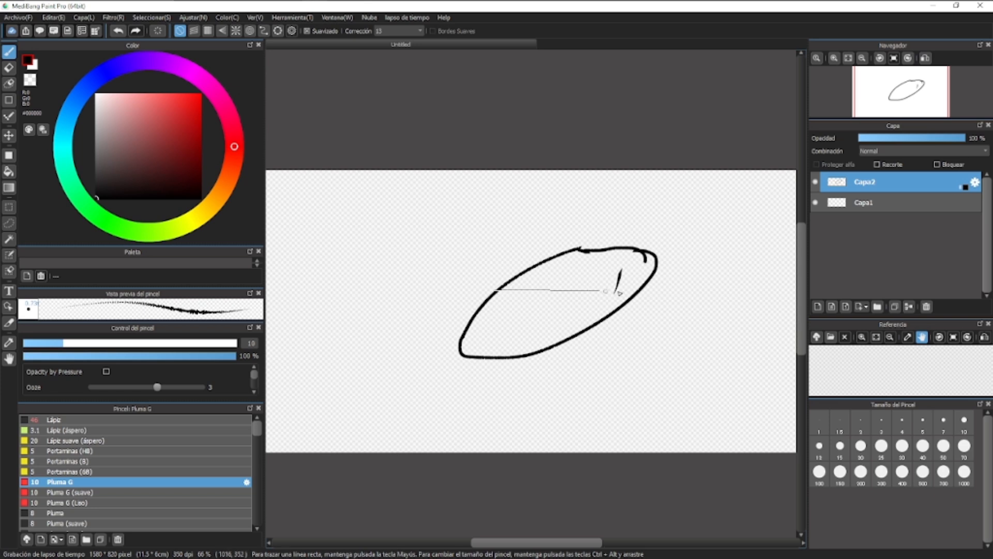
shift+click(638, 291)
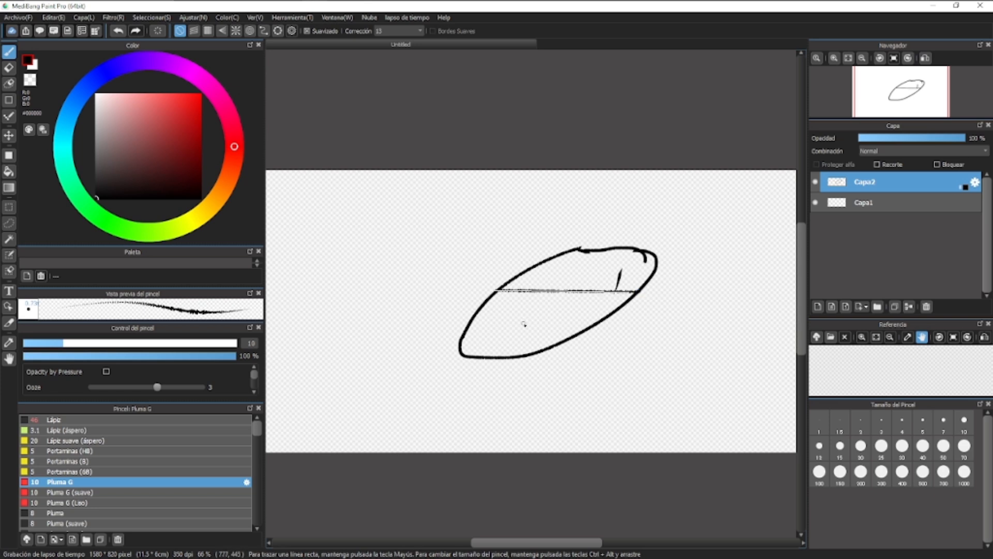
- Enlarge Pluma G to 38 and draw a thicker straight line across the loop just below the thin one
drag(529, 311, 564, 306)
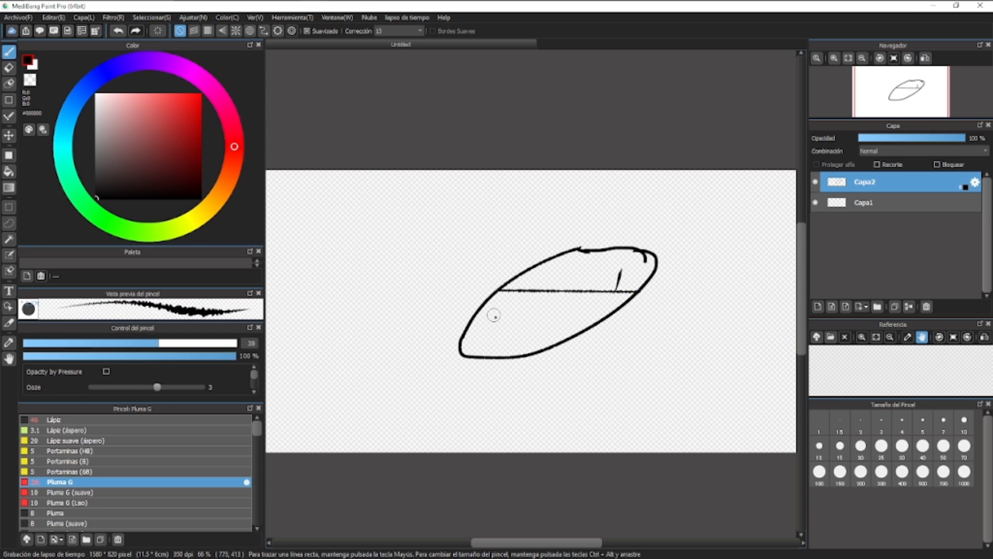
click(484, 311)
shift+click(612, 317)
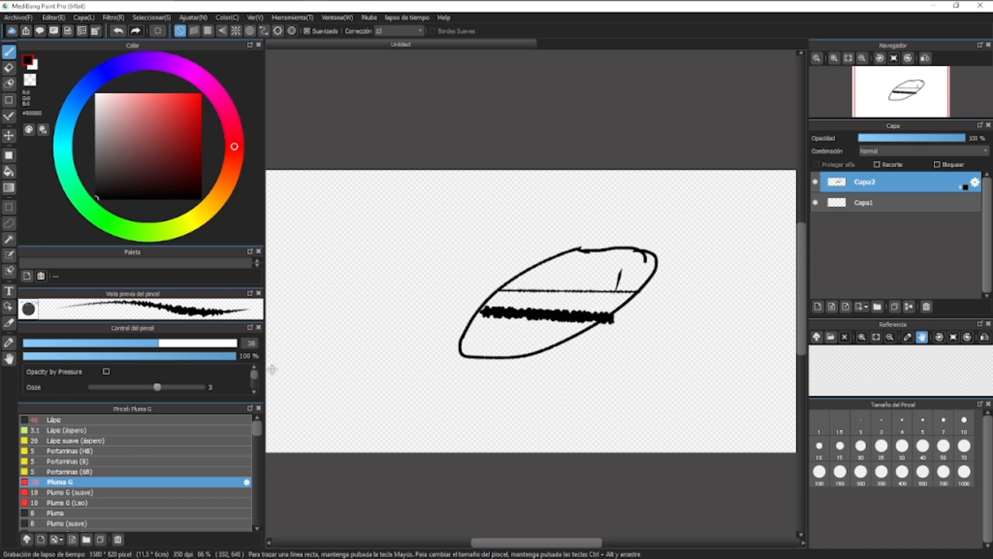
- Bucket-fill the loop's section above the thin line with black and undo the fill
key(g)
click(619, 269)
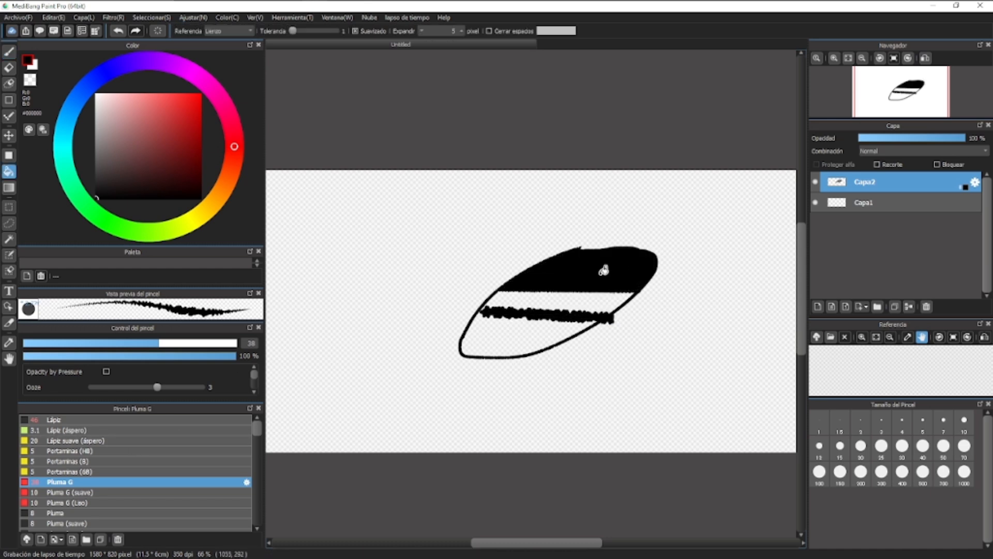
key(ctrl+z)
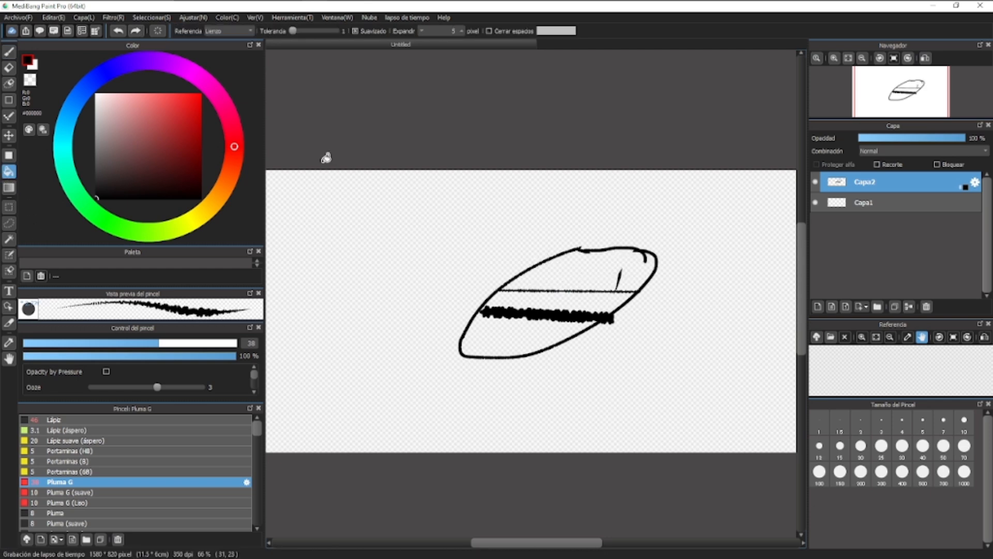
- Set the bucket's Tolerancia to 16 and Expandir to 7 pixels, and fill all three sections of the loop with black
drag(290, 34, 293, 36)
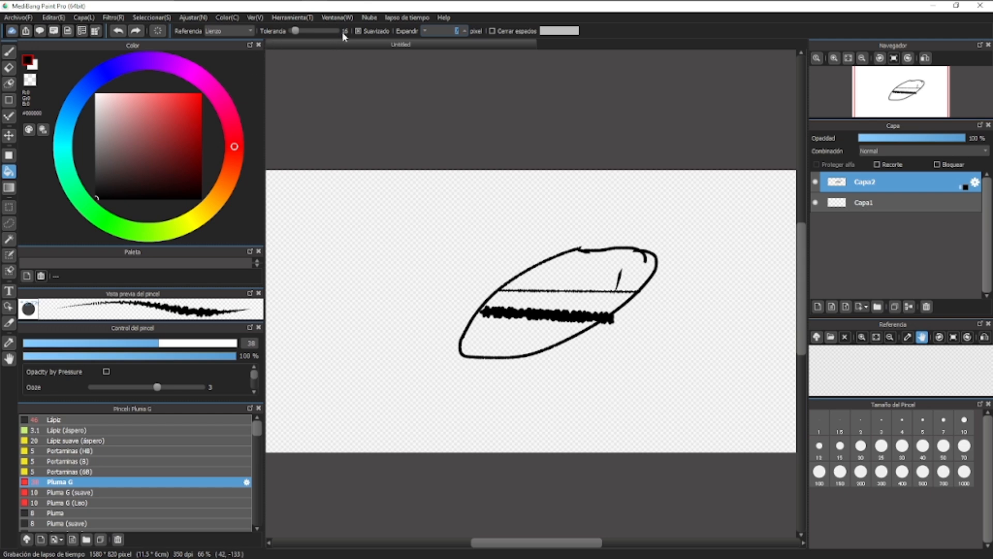
click(553, 261)
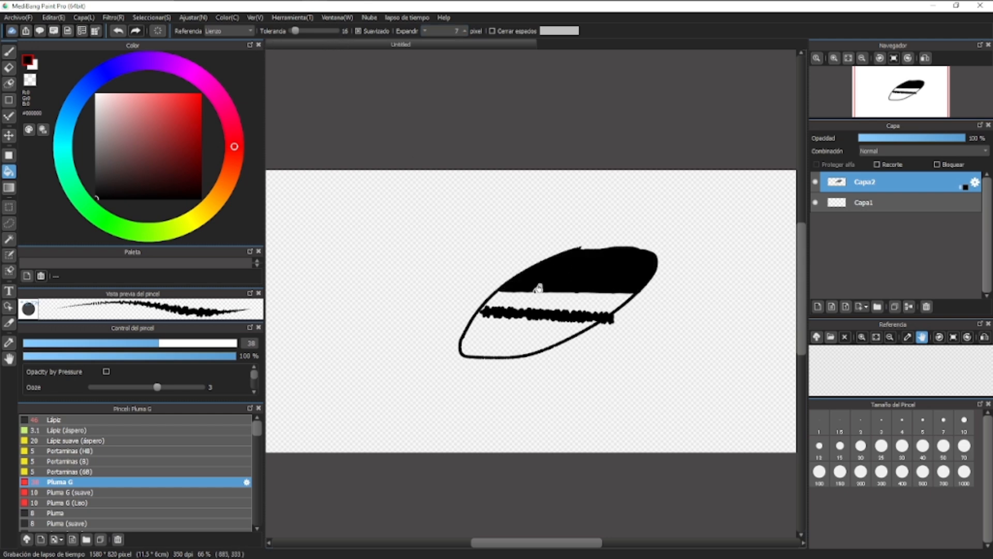
scroll(578, 302, up, 3)
click(572, 285)
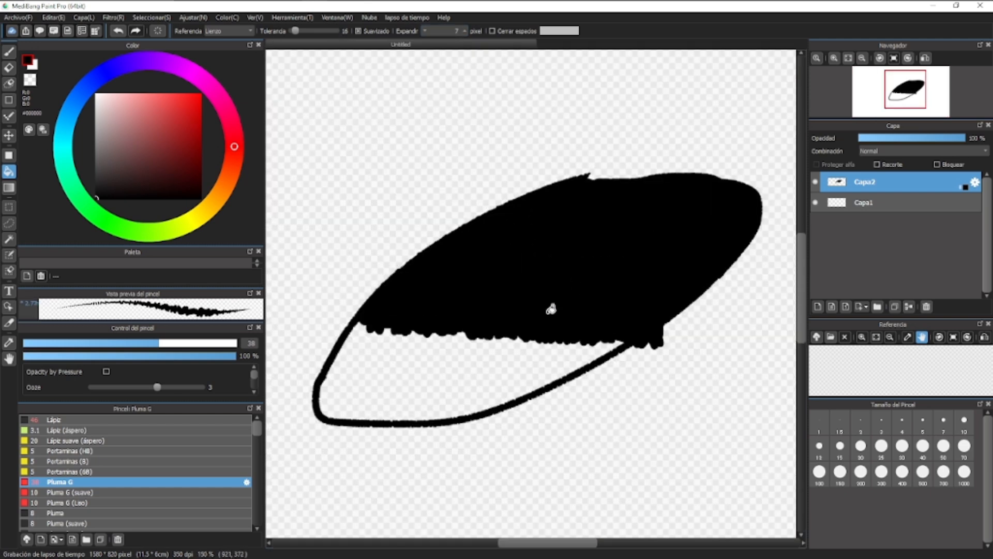
click(438, 368)
scroll(508, 374, down, 2)
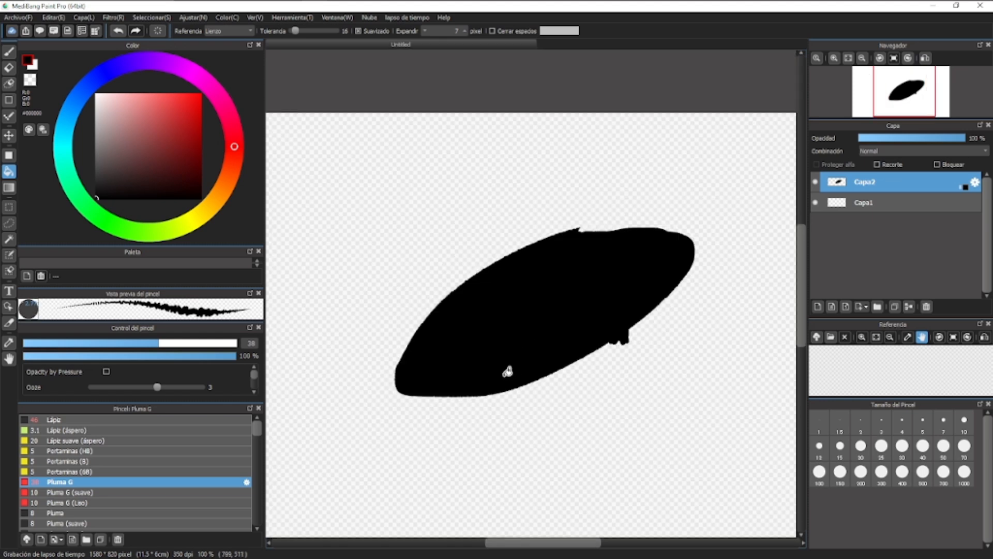
key(b)
scroll(543, 366, down, 2)
scroll(546, 351, up, 1)
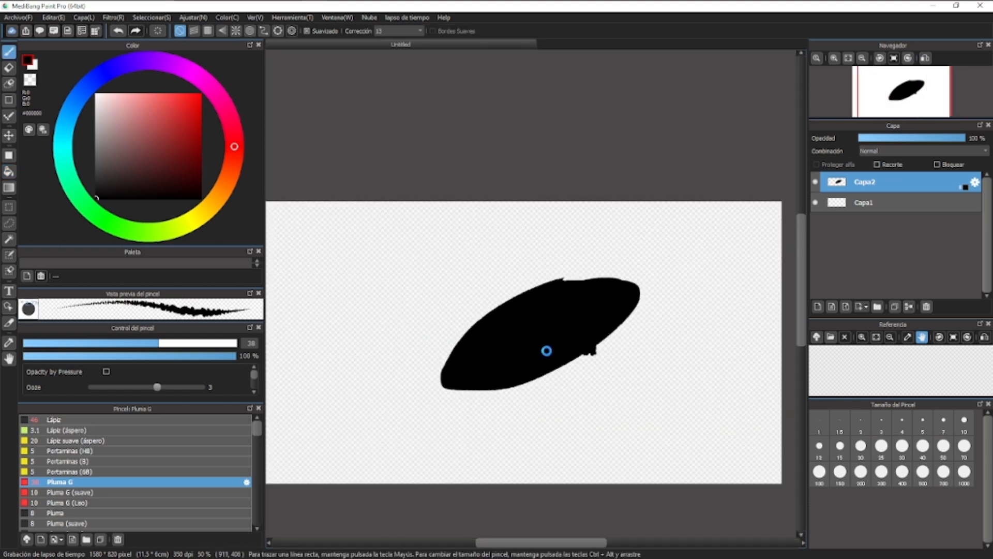
scroll(547, 351, up, 2)
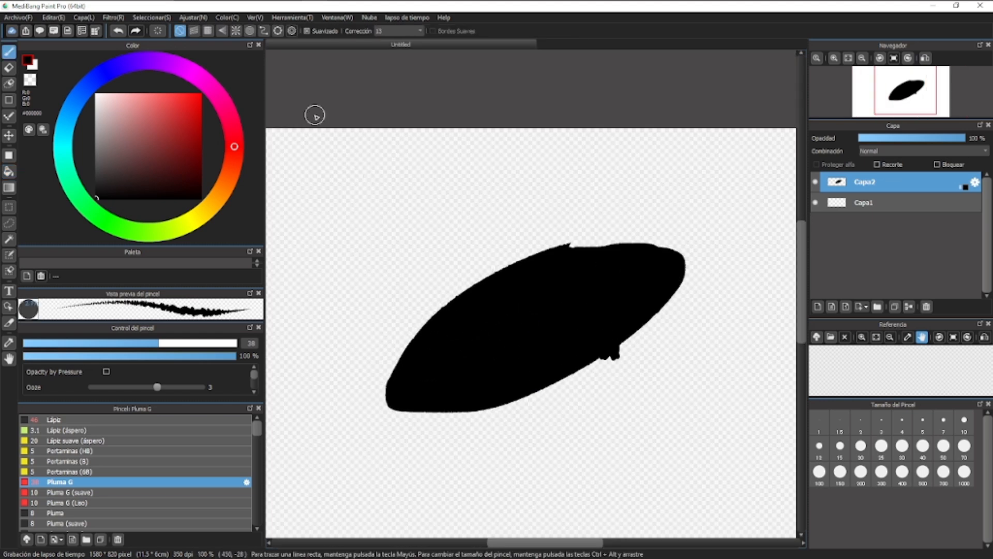
- Clear Capa2 and apply a linear Frontal - Fondo gradient in black, running vertically from above the canvas down to its lower edge
key(g)
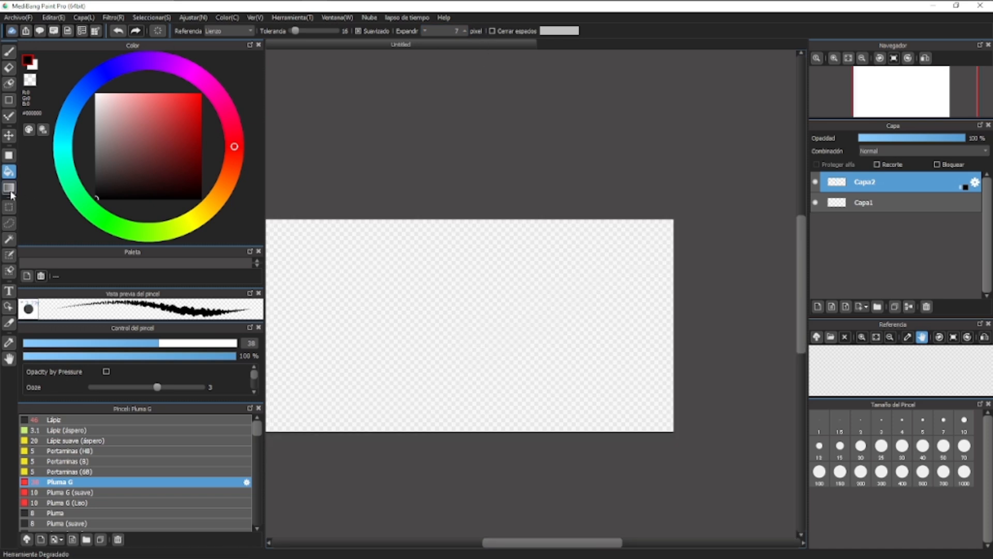
click(9, 188)
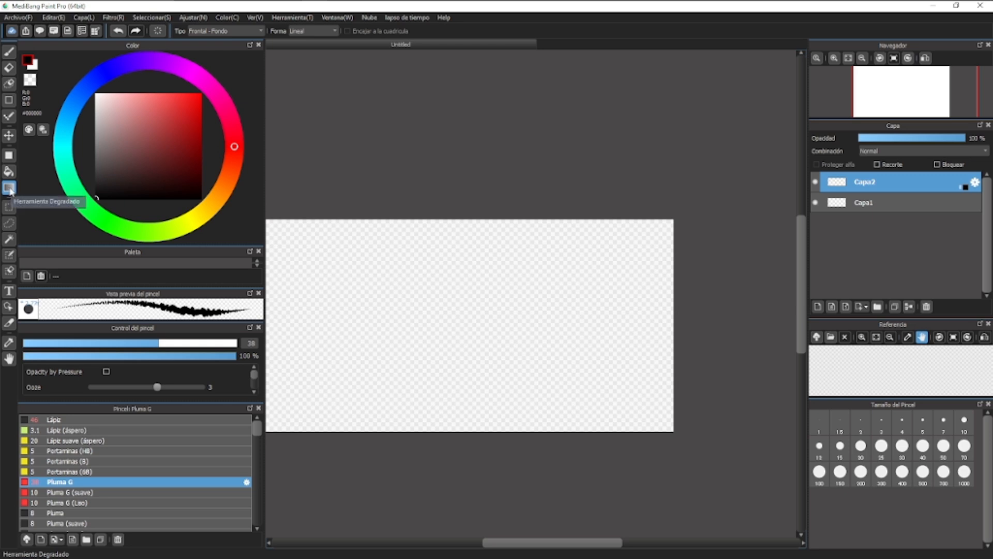
scroll(427, 312, down, 2)
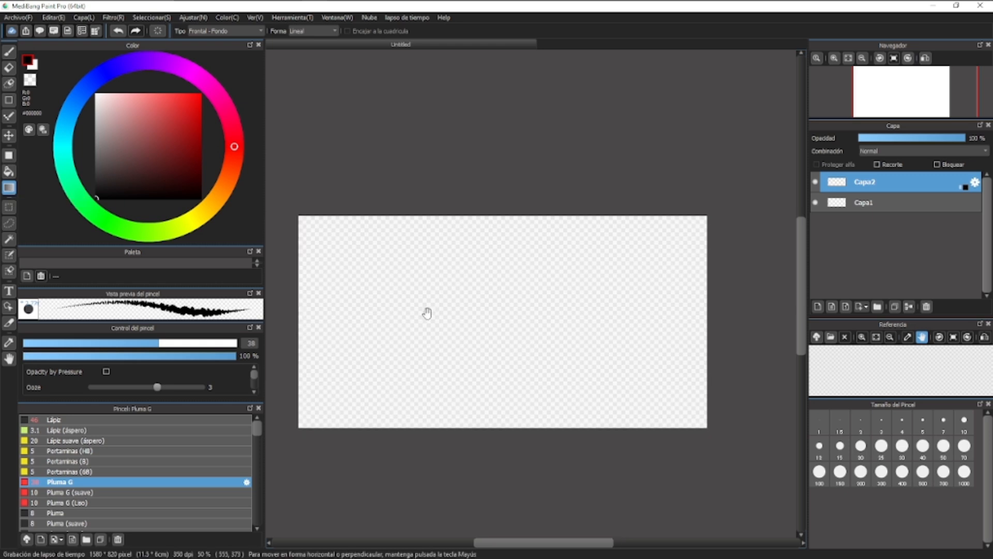
drag(433, 301, 455, 310)
key(ctrl+z)
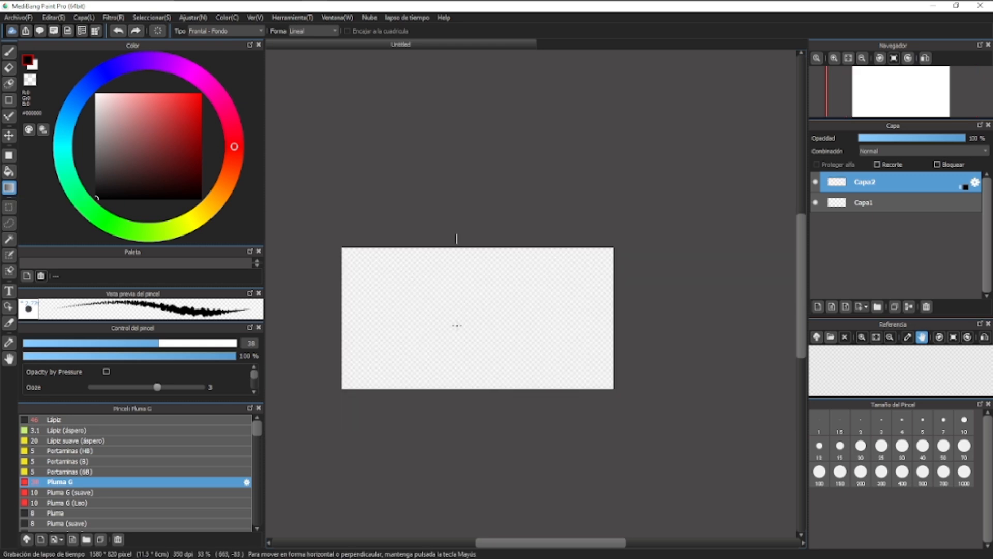
drag(456, 238, 457, 326)
key(ctrl+z)
drag(464, 231, 457, 395)
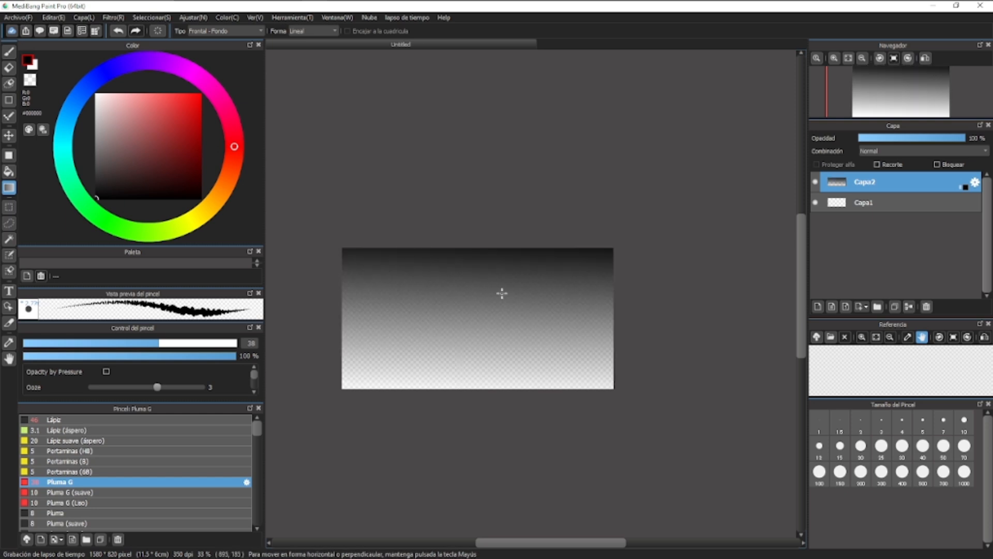
- Choose a blue foreground colour and apply a linear Frontal gradient from just below the canvas upward
click(92, 83)
click(189, 123)
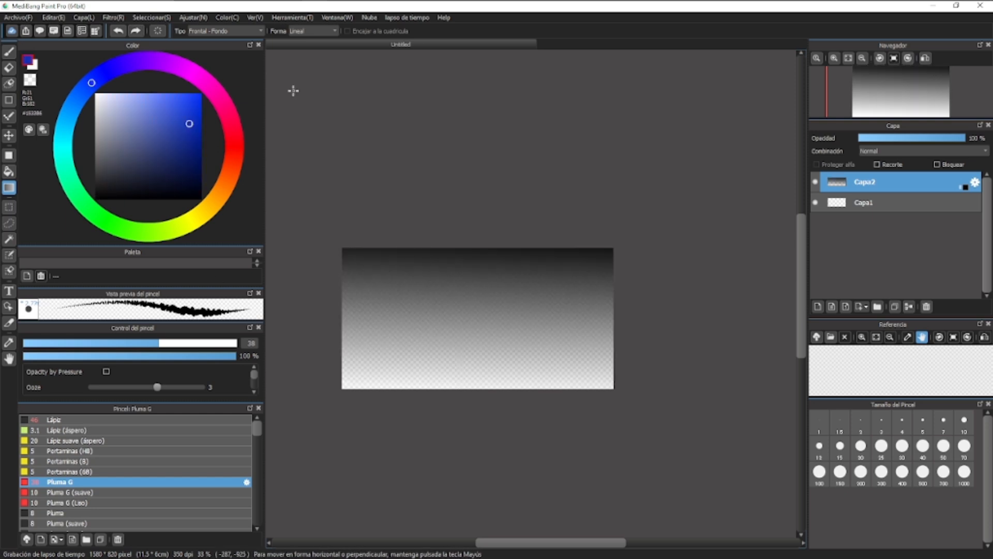
click(230, 32)
click(200, 47)
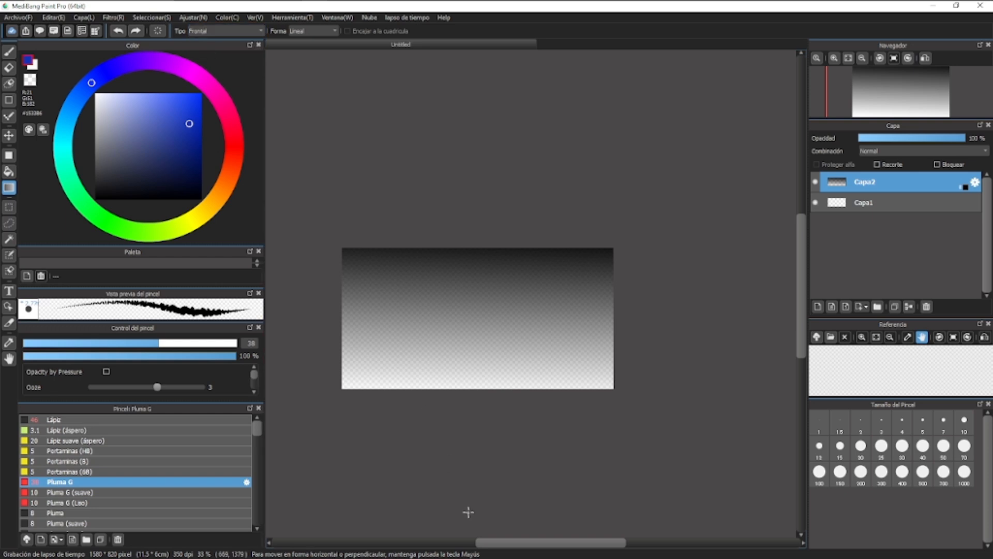
drag(448, 401, 461, 291)
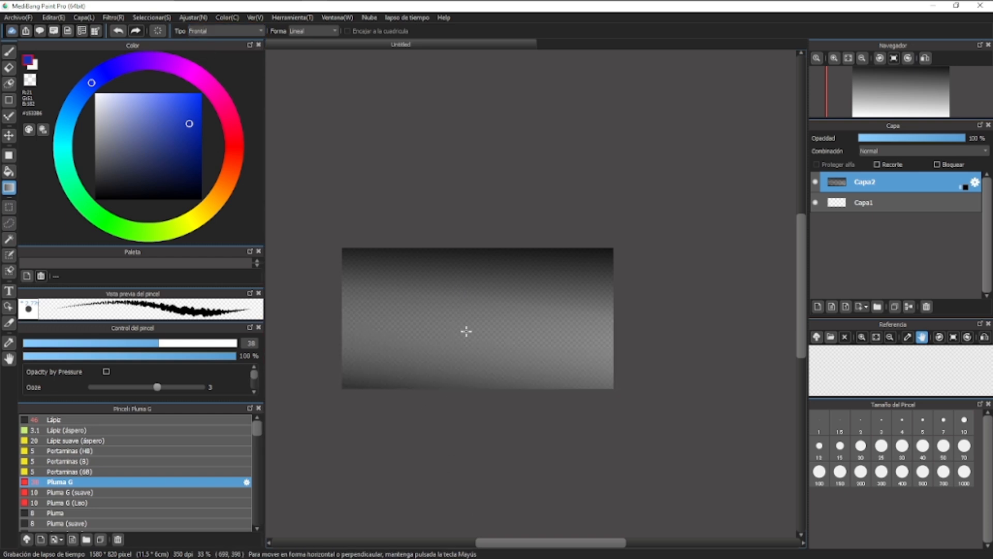
- Set the gradient type to Transparente-primer plano and apply linear gradients upward on Capa2, first in dark blue and again in lighter blue
click(228, 33)
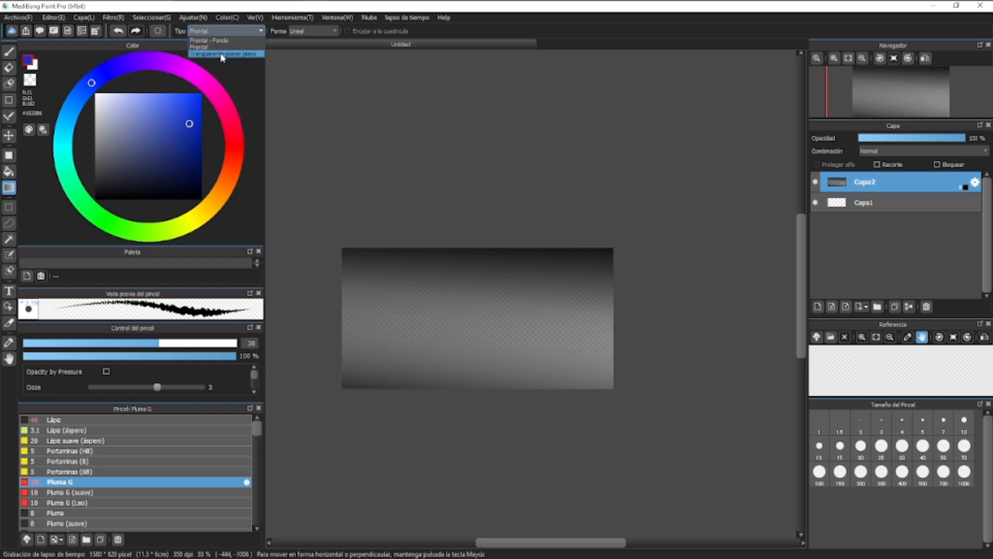
click(233, 54)
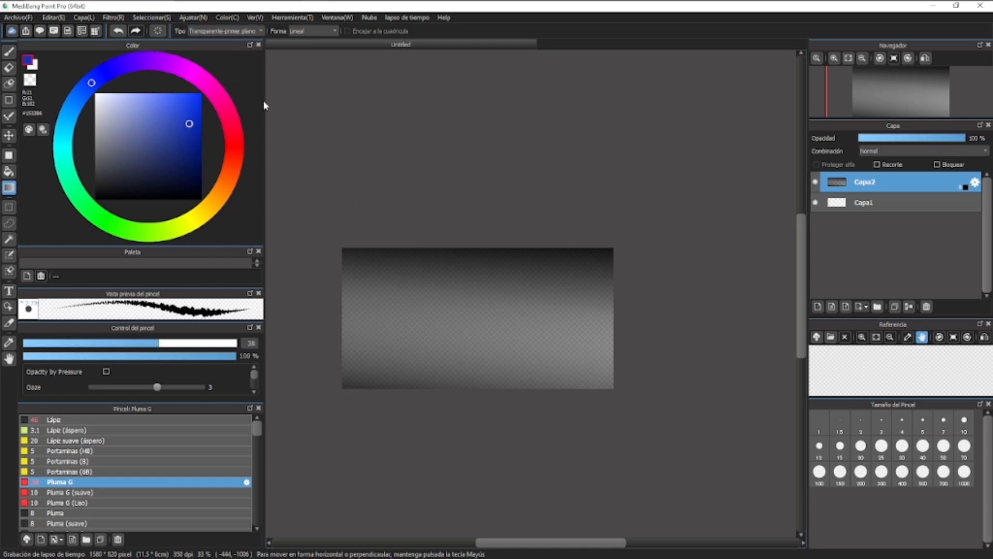
drag(441, 380, 440, 258)
drag(155, 113, 165, 110)
mouse_move(444, 417)
mouse_down()
mouse_move(468, 275)
mouse_move(488, 368)
mouse_up()
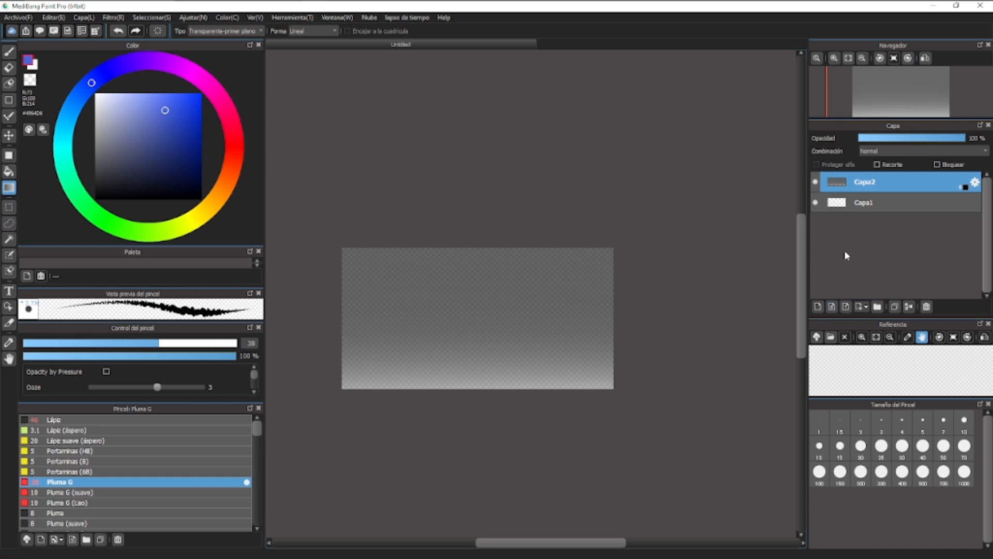
- Delete Capa2, brush a looping blue scribble on Capa1 and undo the scribble
click(926, 306)
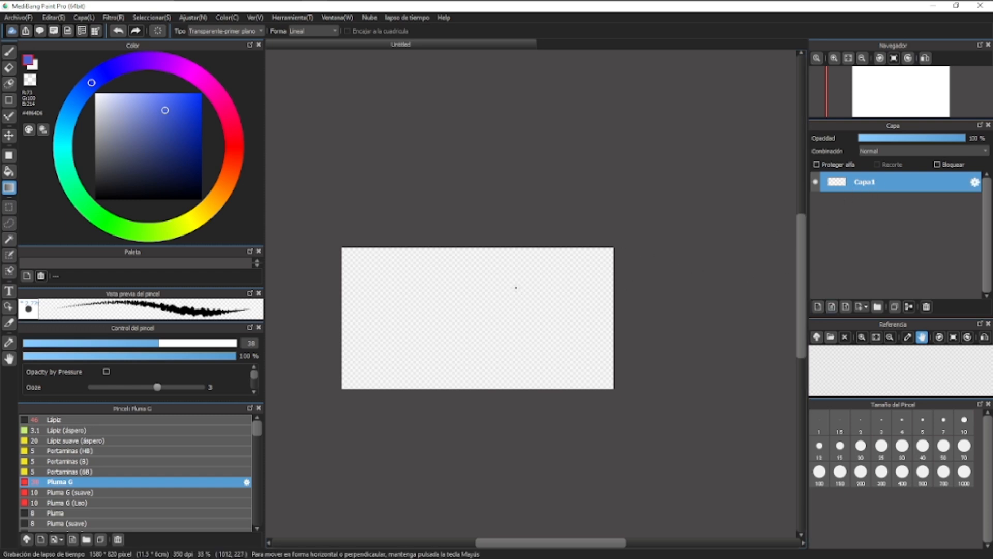
key(b)
mouse_move(391, 340)
mouse_down()
mouse_move(604, 325)
mouse_move(362, 301)
mouse_move(542, 299)
mouse_up()
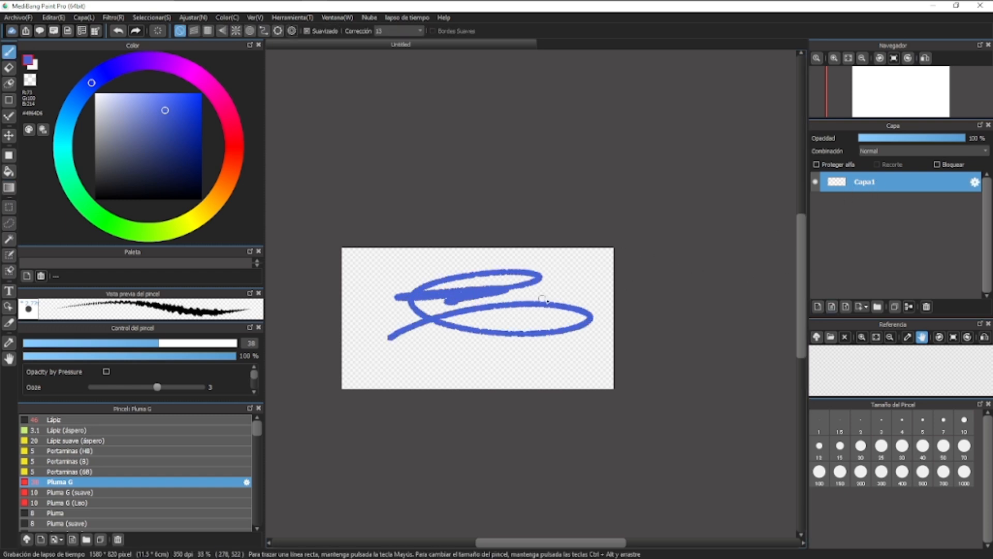
key(ctrl+z)
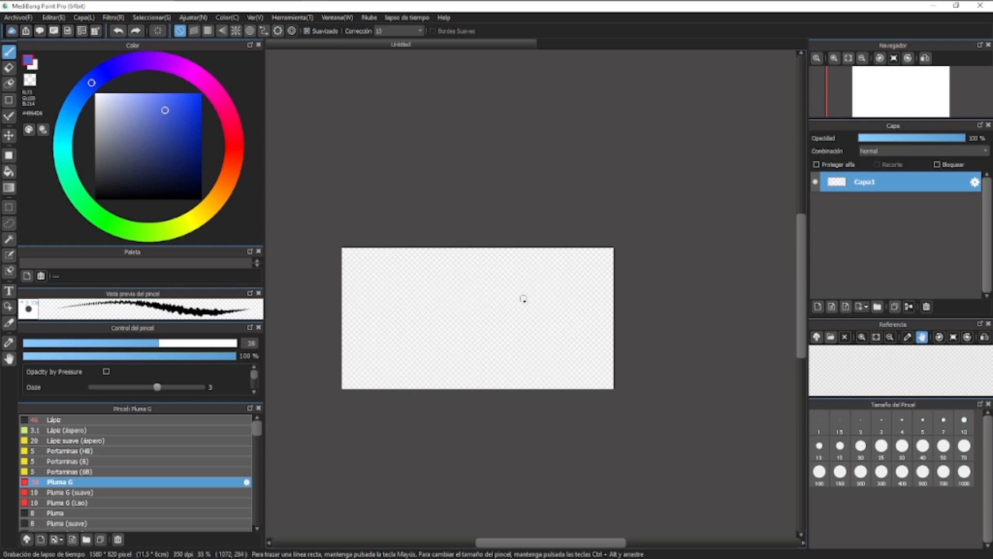
- Apply a linear Transparente-primer plano gradient in blue on Capa1, running from just below the canvas up to its upper edge
click(9, 188)
drag(513, 406, 484, 261)
key(ctrl+z)
- Choose a dark brown foreground colour and apply linear gradients upward over the blue one on Capa1
click(135, 163)
click(226, 182)
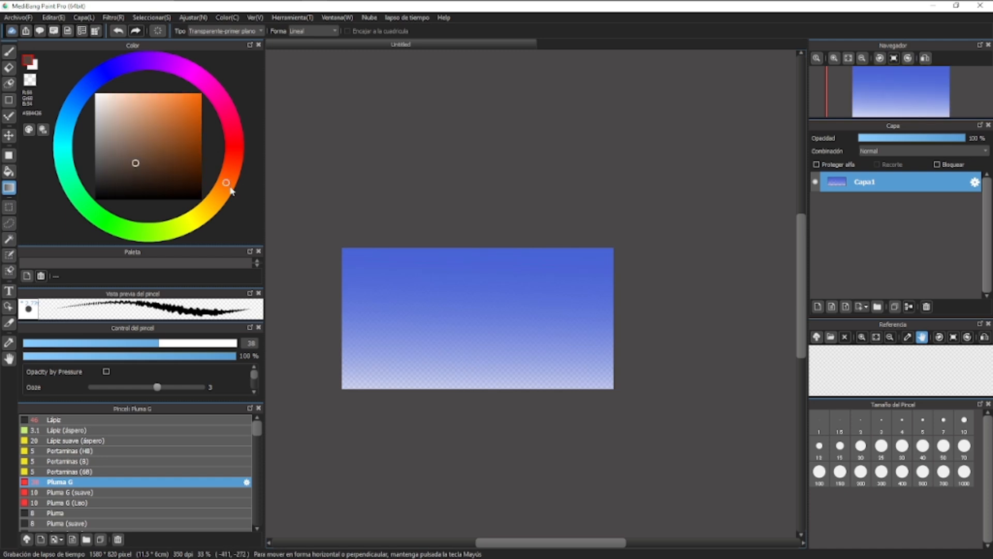
drag(394, 373, 430, 228)
drag(456, 429, 464, 289)
- Blend Capa1 from light orange at the canvas's upper edge to light blue at its lower edge with linear gradients
click(158, 100)
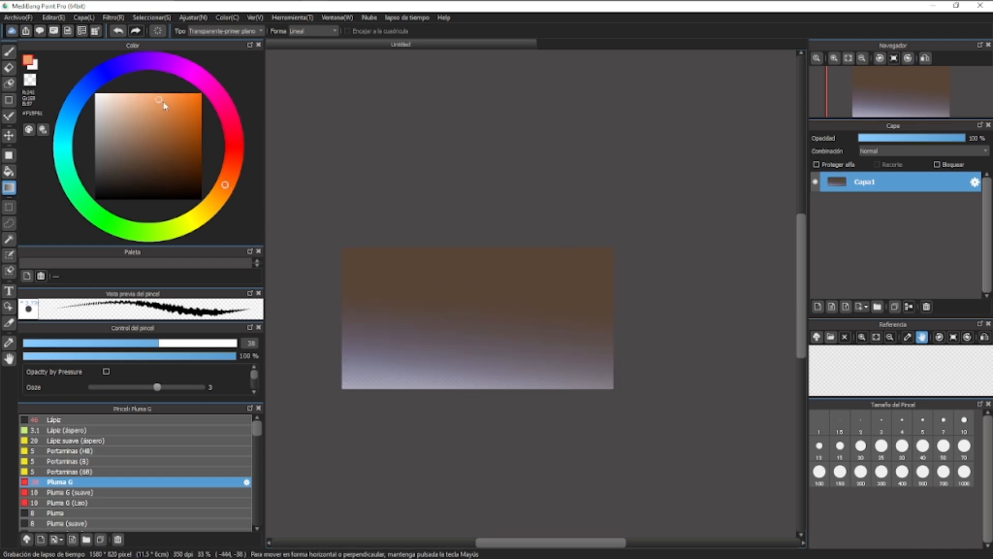
drag(456, 417, 475, 449)
click(83, 92)
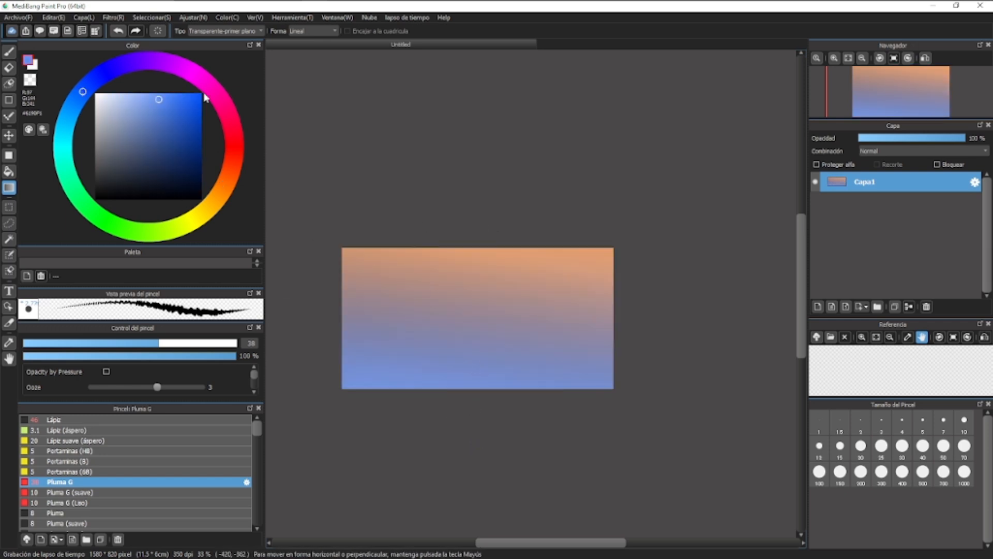
scroll(309, 33, down, 1)
- Choose dark blue, set the gradient's Forma to Circular, apply a gradient centred below the canvas and undo it
click(187, 138)
drag(470, 489, 443, 344)
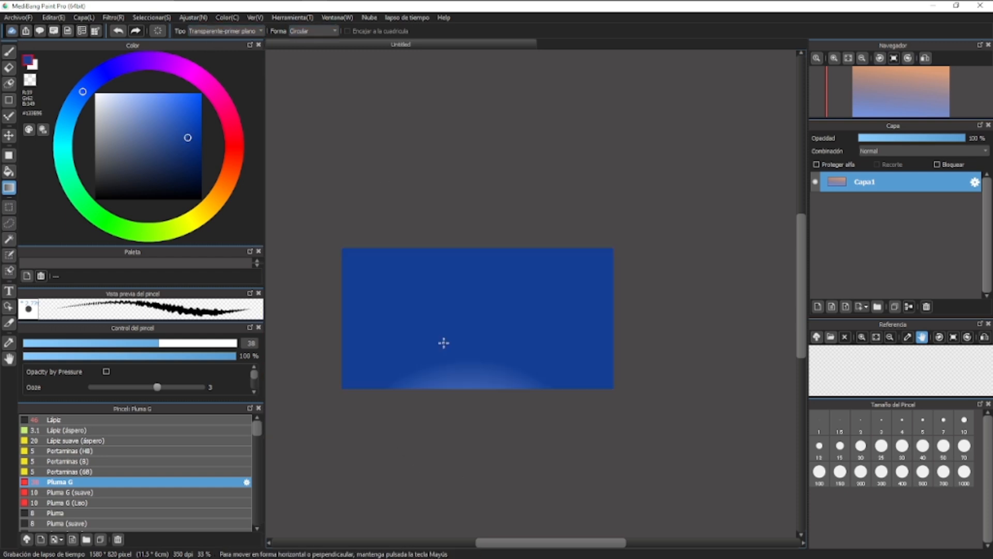
scroll(522, 431, down, 1)
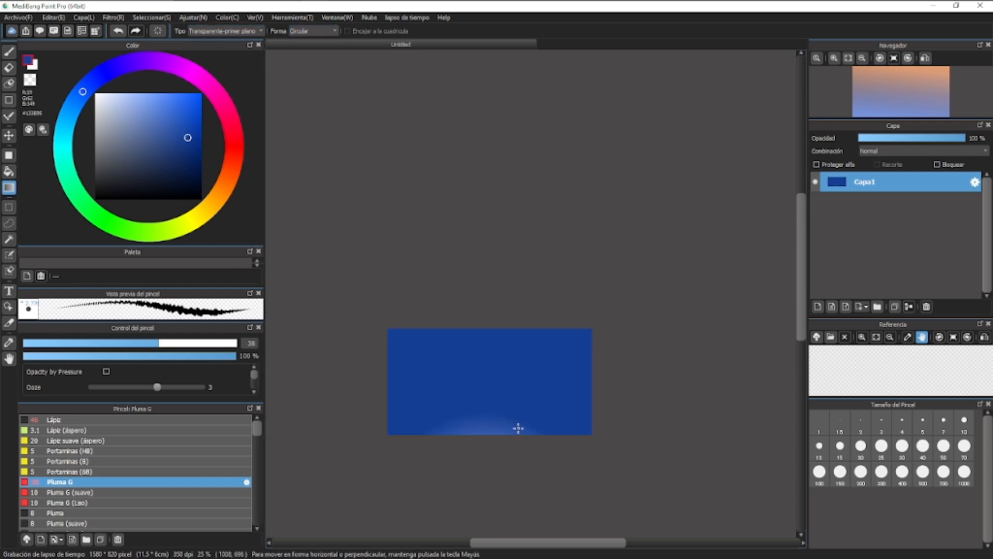
key(ctrl+z)
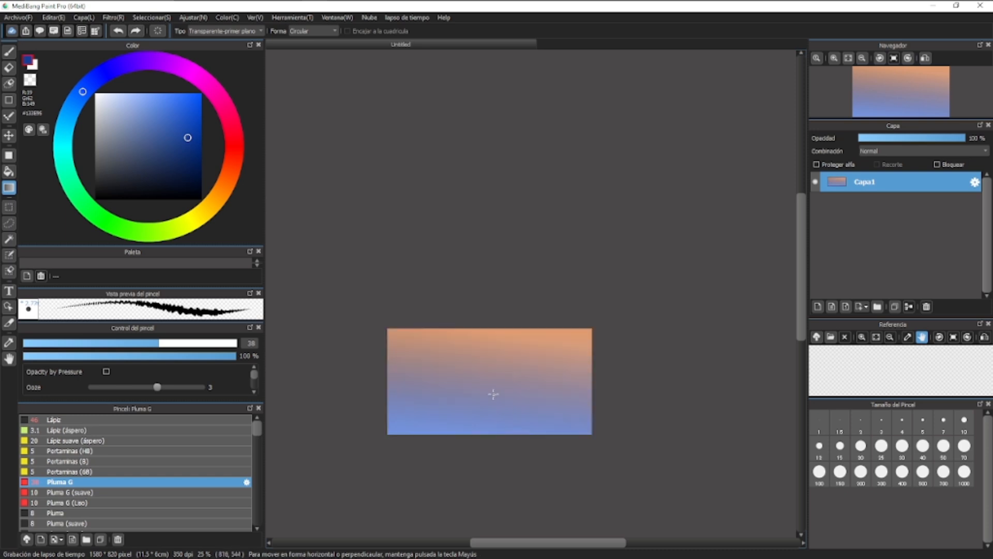
- Try dark blue circular gradients of different radii centred near or below the canvas's lower edge, undoing each before the next
drag(493, 412, 493, 367)
drag(492, 323, 491, 371)
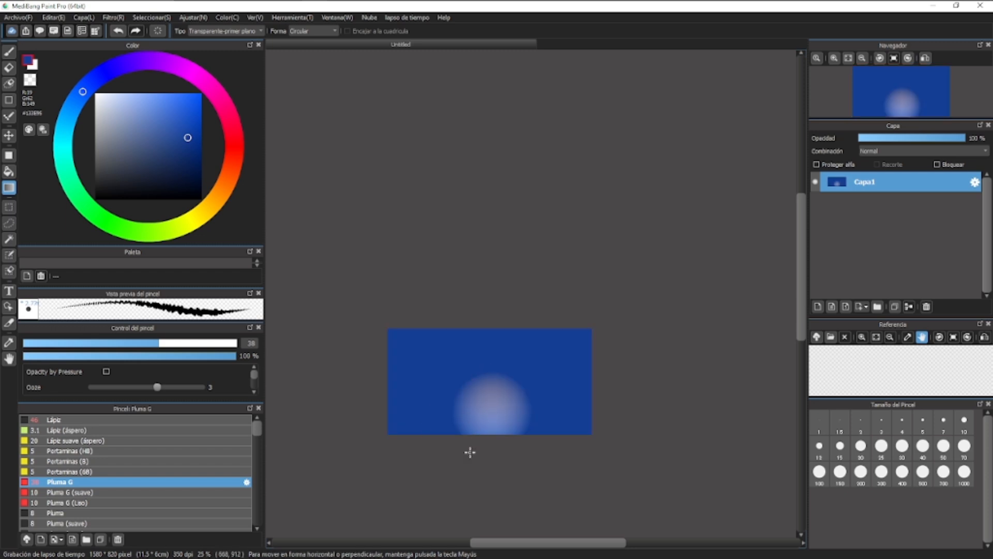
key(ctrl+z)
drag(483, 408, 484, 346)
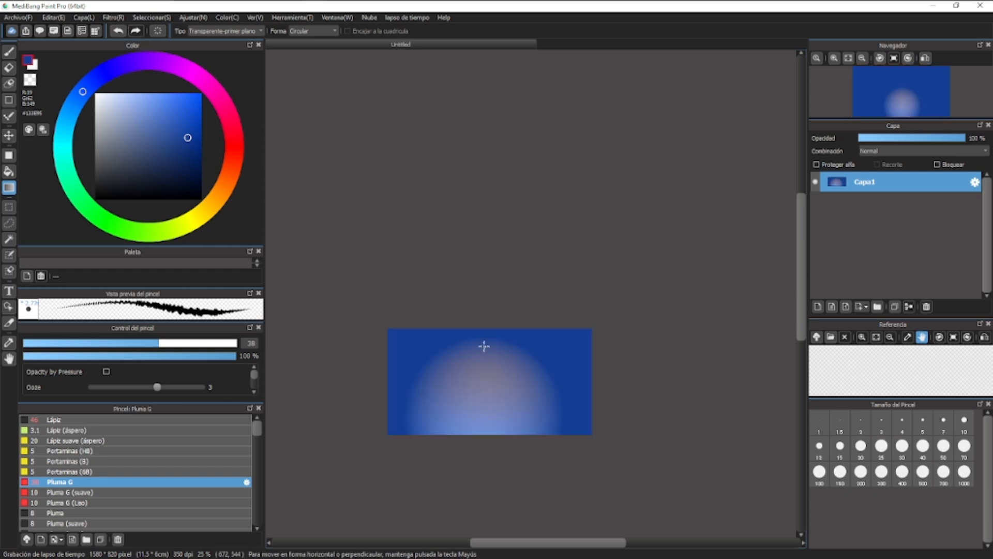
key(ctrl+z)
drag(492, 434, 501, 342)
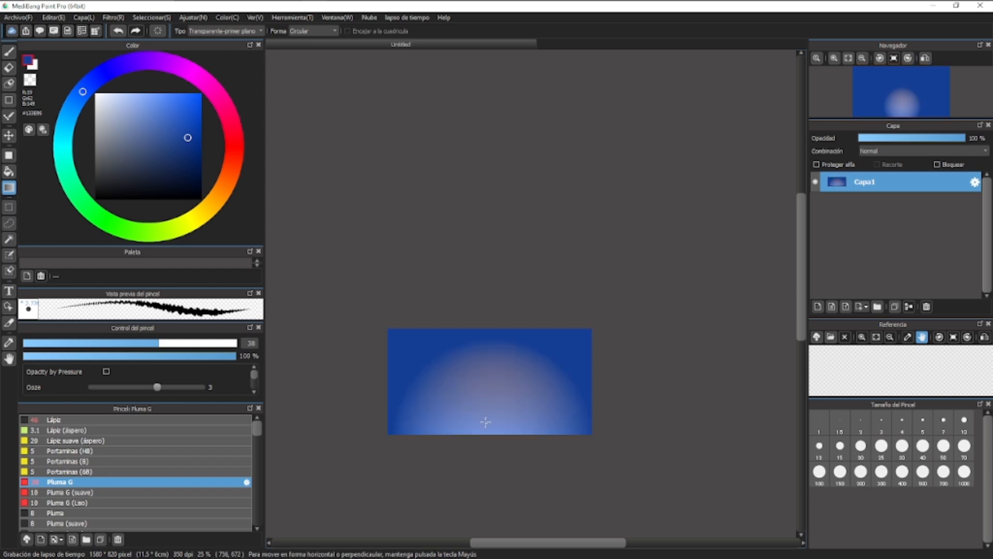
key(ctrl+z)
drag(473, 496, 486, 394)
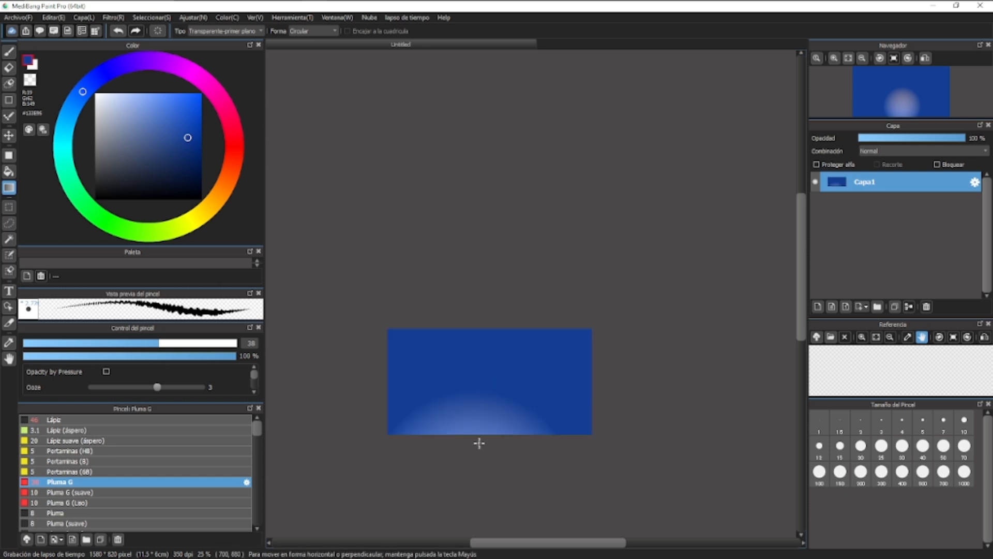
key(ctrl+z)
drag(481, 454, 482, 352)
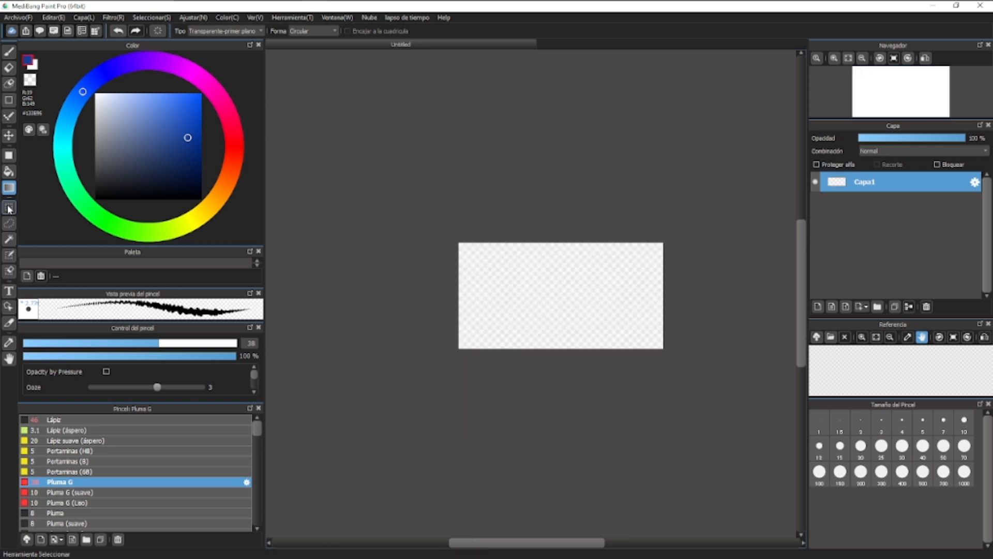
- Select a tall, narrow rectangular area near the canvas's left side with the rectangle selection
click(9, 208)
scroll(482, 263, up, 1)
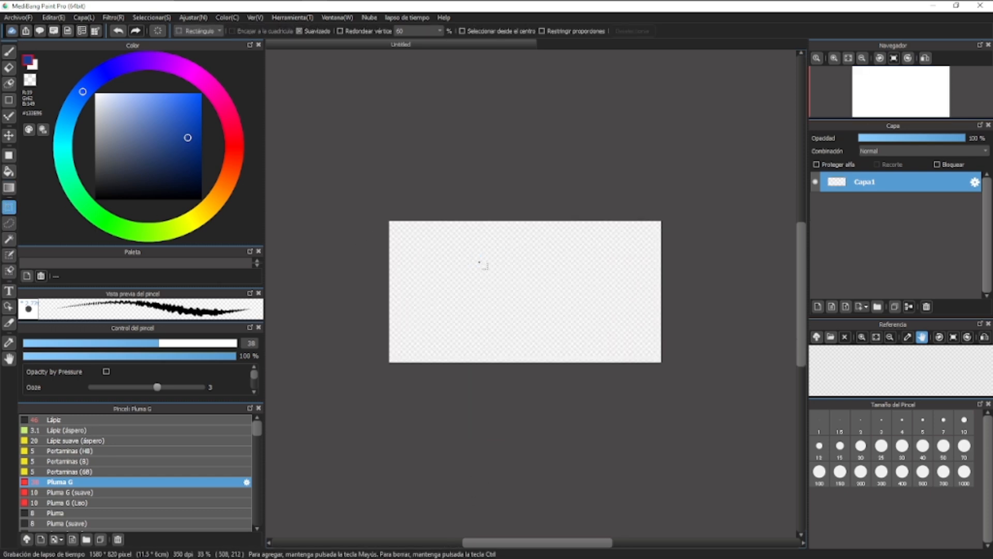
drag(439, 228, 483, 322)
scroll(461, 295, up, 2)
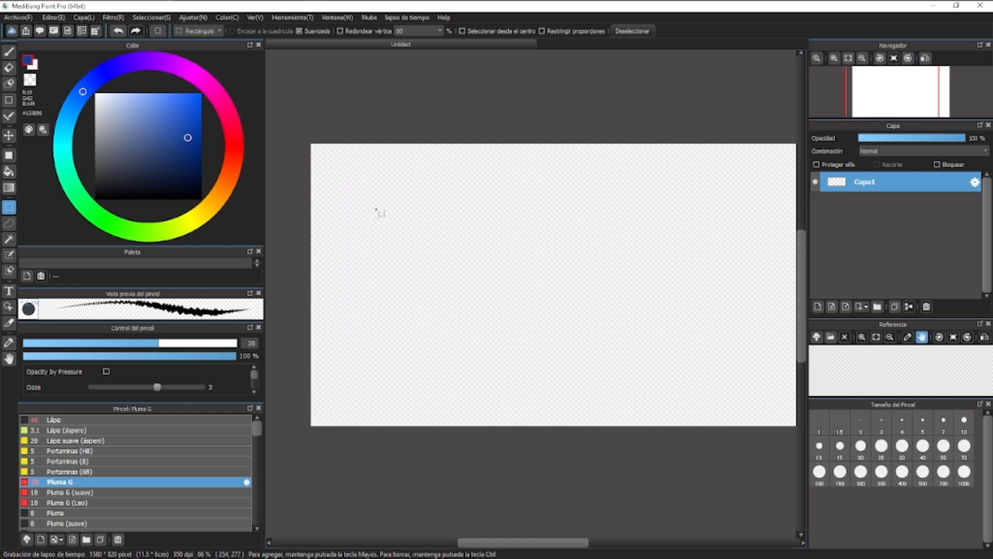
drag(384, 177, 452, 365)
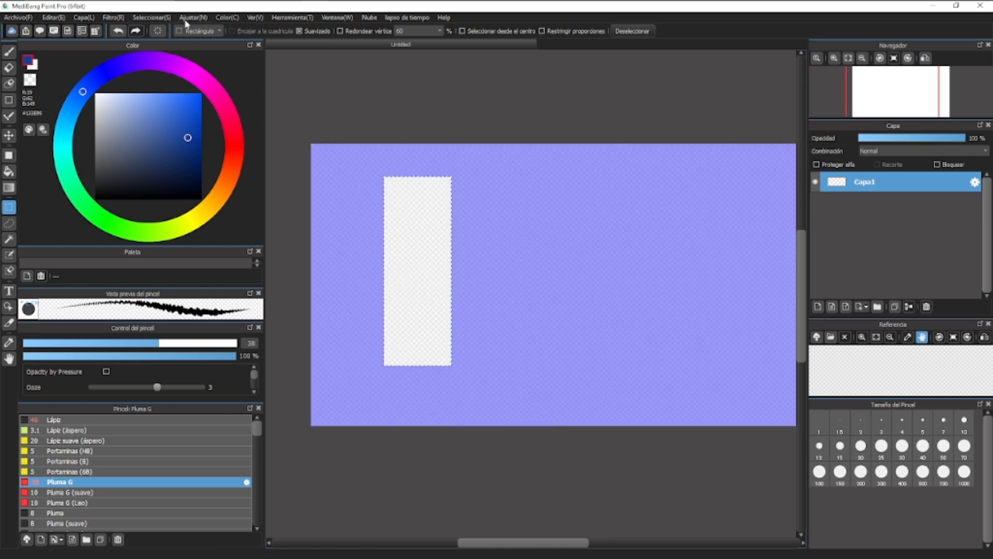
- Select an irregular, self-crossing area in the middle of the canvas with the Polígono selection shape, and clear the selection
click(199, 32)
click(210, 57)
click(491, 222)
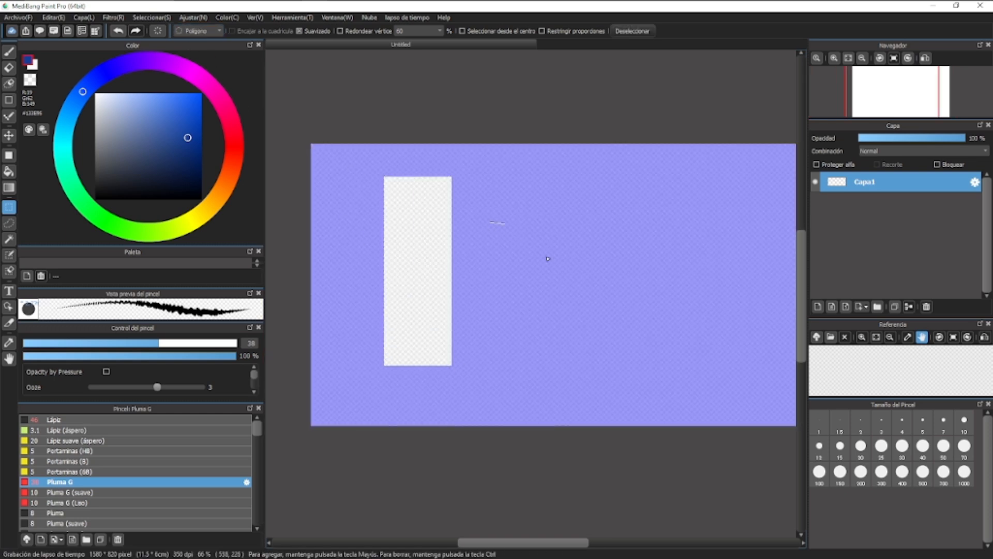
click(484, 313)
click(542, 282)
click(588, 203)
click(588, 255)
click(540, 289)
click(623, 317)
click(677, 228)
click(610, 234)
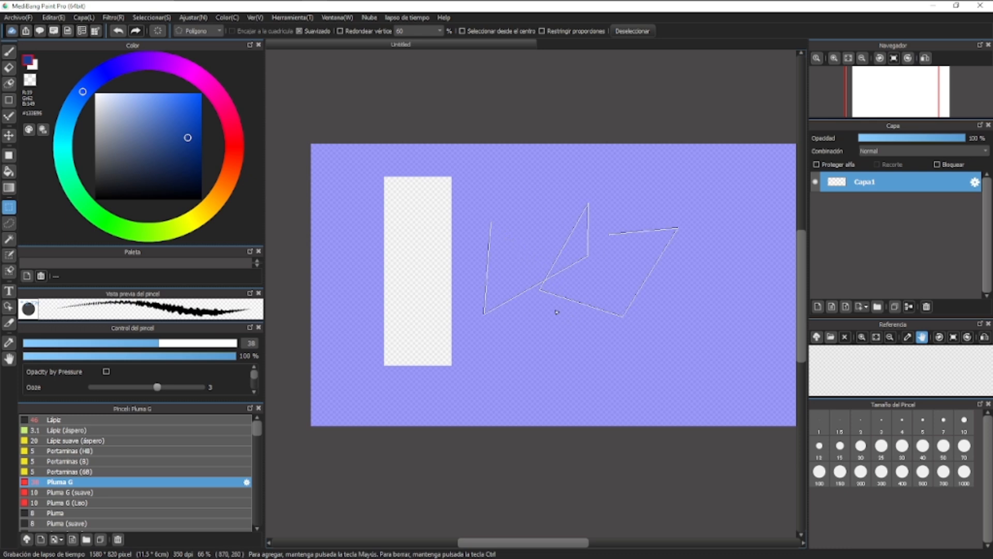
click(515, 238)
click(552, 247)
click(601, 295)
click(631, 309)
click(688, 289)
click(671, 245)
double_click(552, 280)
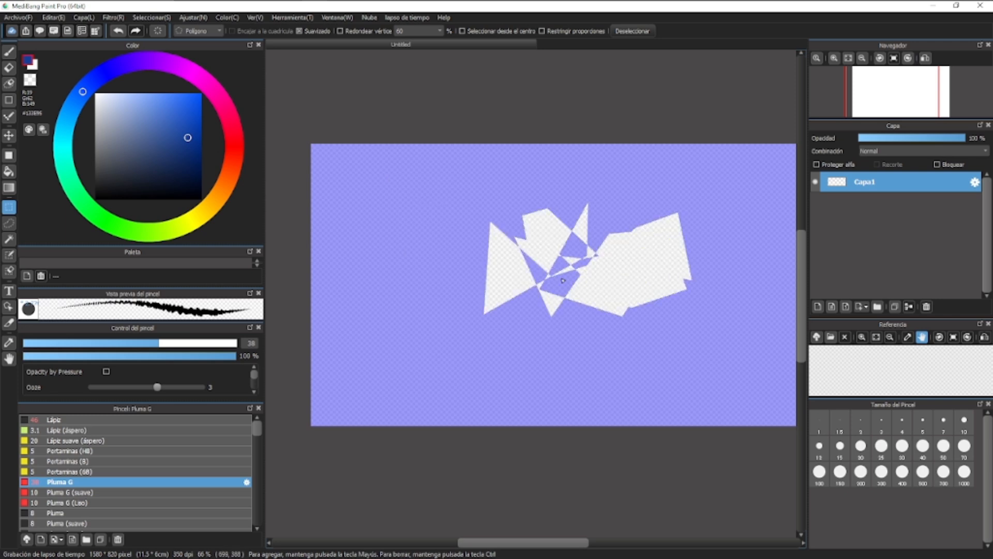
double_click(559, 365)
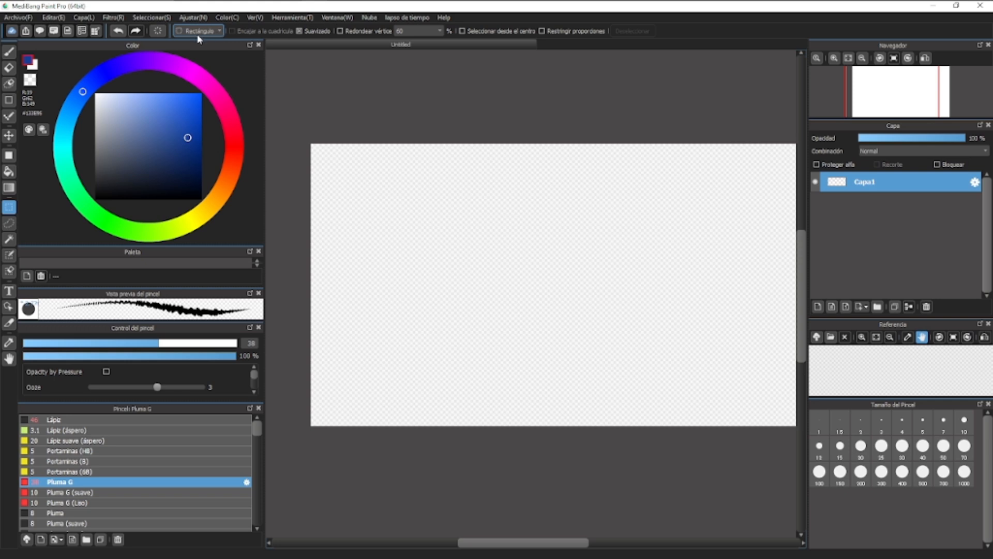
- Select a wide elliptical area across the canvas's upper part with the Elipse shape, and deselect it
drag(354, 180, 691, 250)
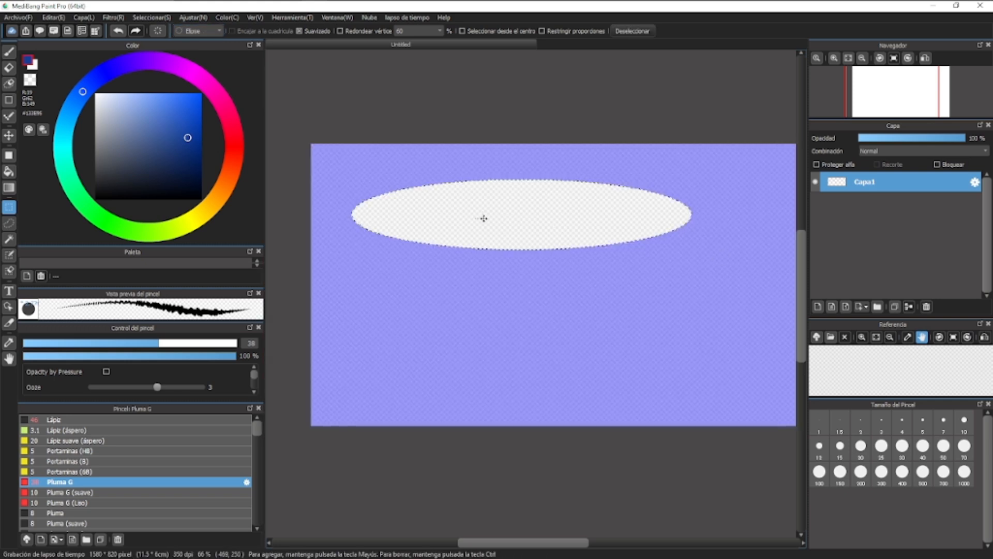
key(ctrl+d)
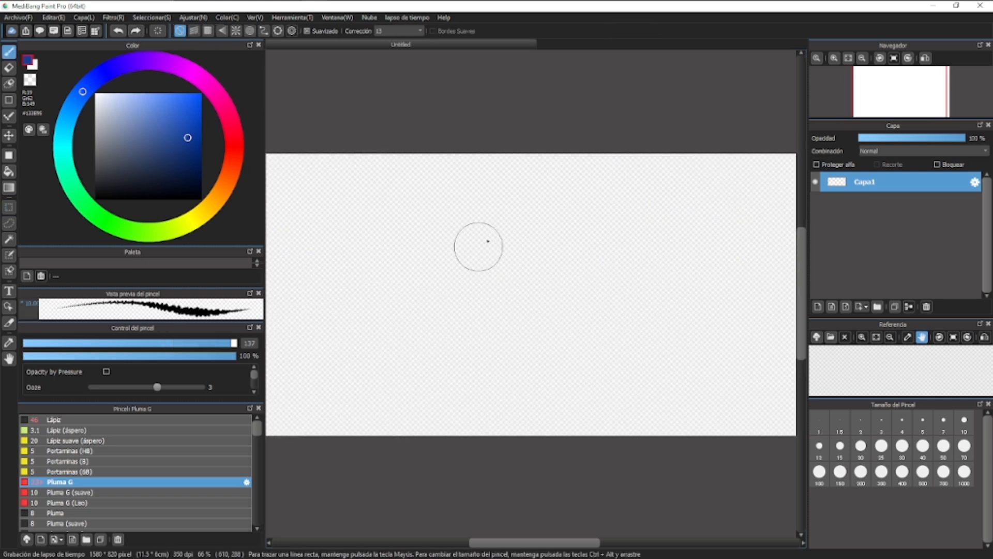
- Paint a dark blue blob with Pluma G at size 137 and an elongated muted red blob overlapping its right side
mouse_move(479, 244)
mouse_down()
mouse_move(459, 314)
mouse_move(555, 277)
mouse_up()
key(x)
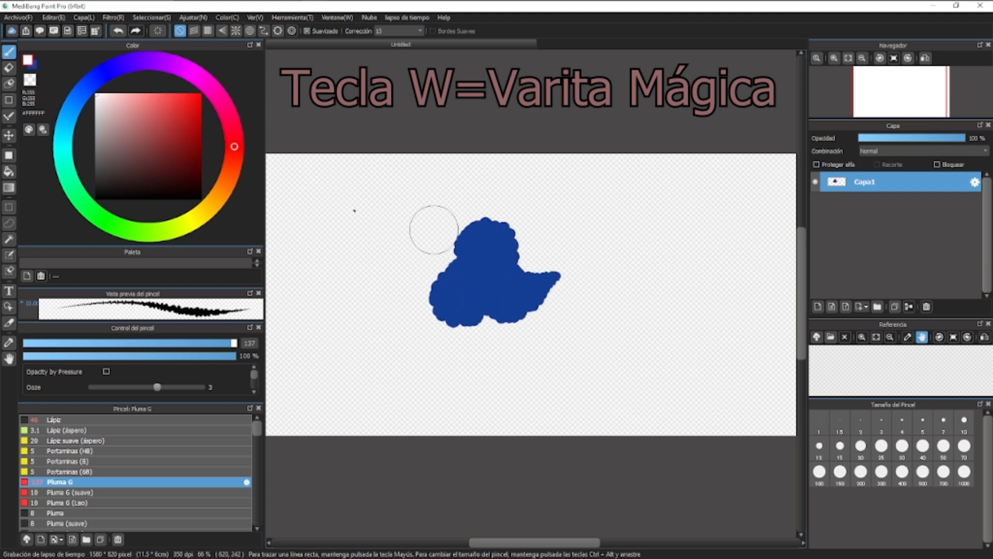
click(140, 131)
mouse_move(724, 248)
mouse_down()
mouse_move(648, 240)
mouse_move(605, 217)
mouse_move(538, 258)
mouse_move(537, 270)
mouse_move(543, 237)
mouse_up()
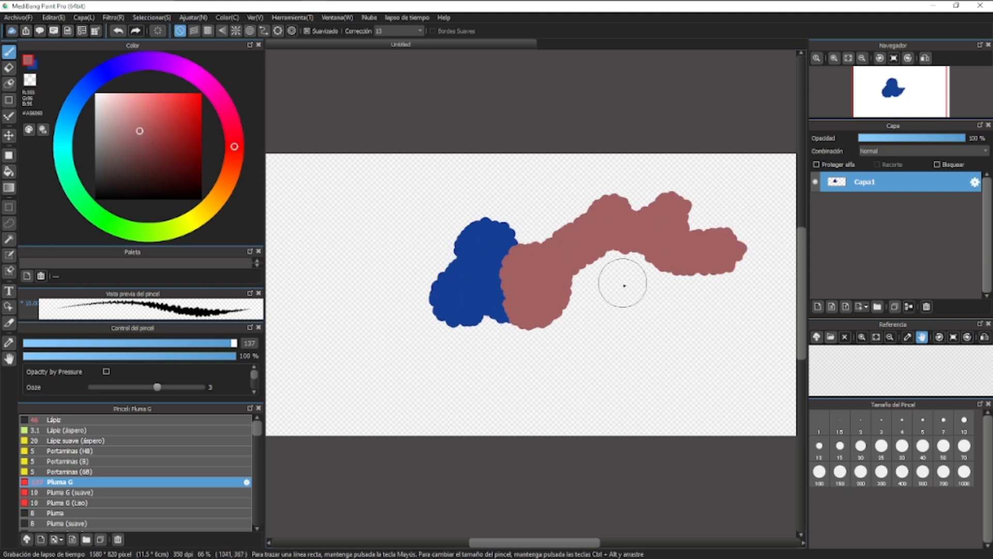
- Use the Magic Wand on the canvas to select the red shape and the blue shape alternately, ending on the blue one
scroll(616, 290, up, 1)
key(w)
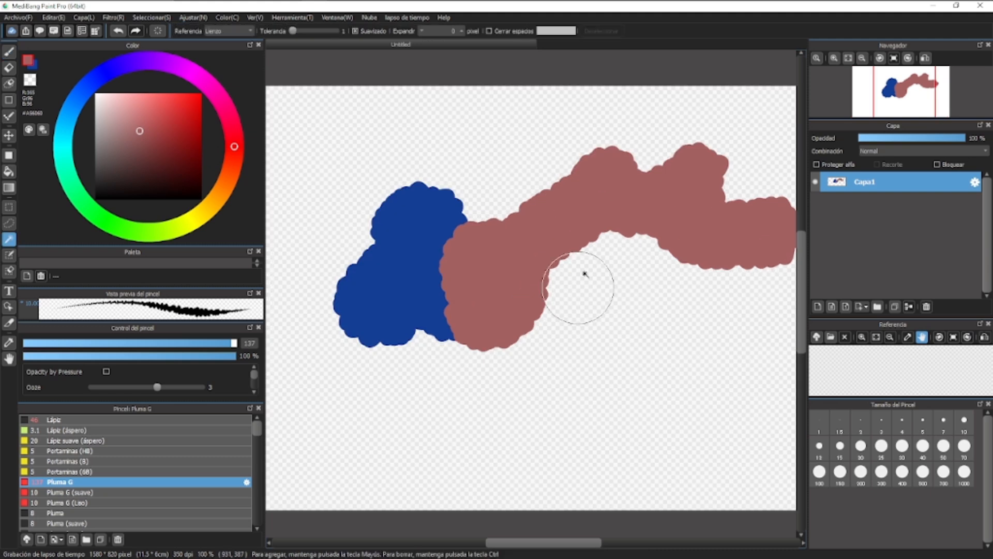
click(522, 253)
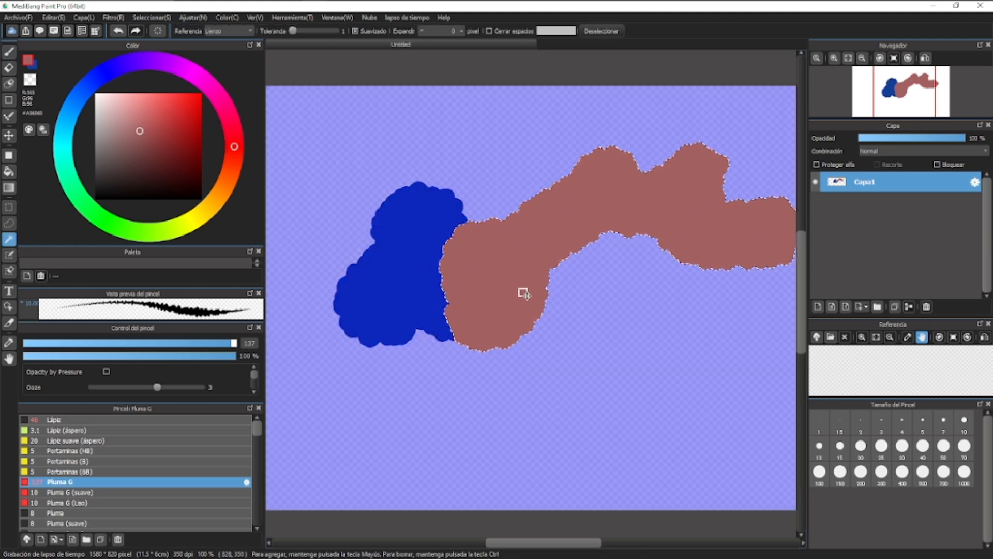
click(403, 266)
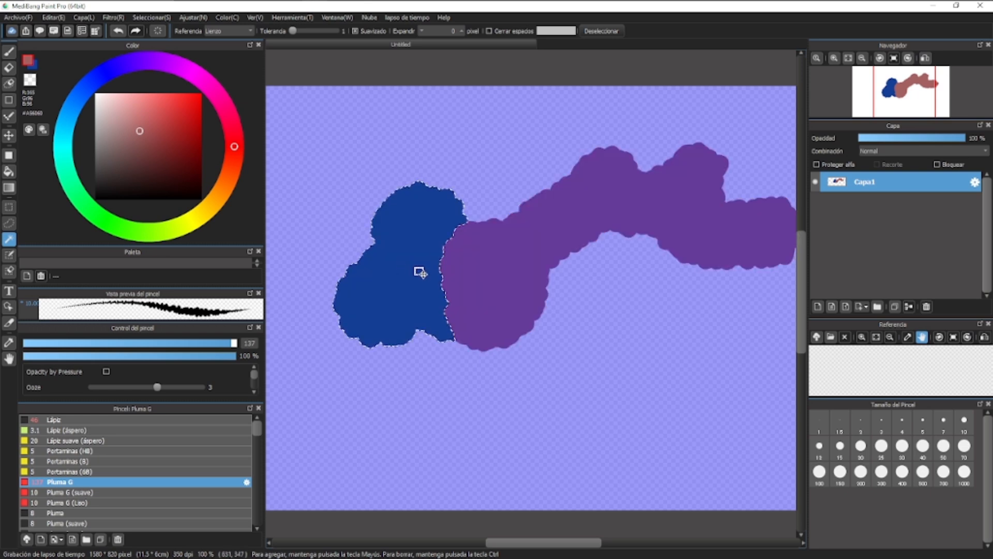
click(492, 281)
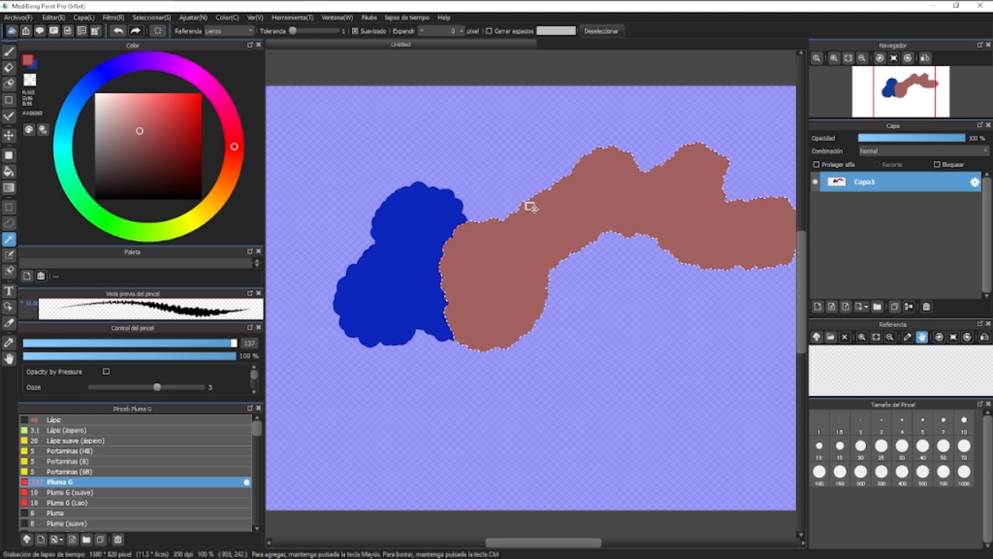
scroll(515, 295, down, 1)
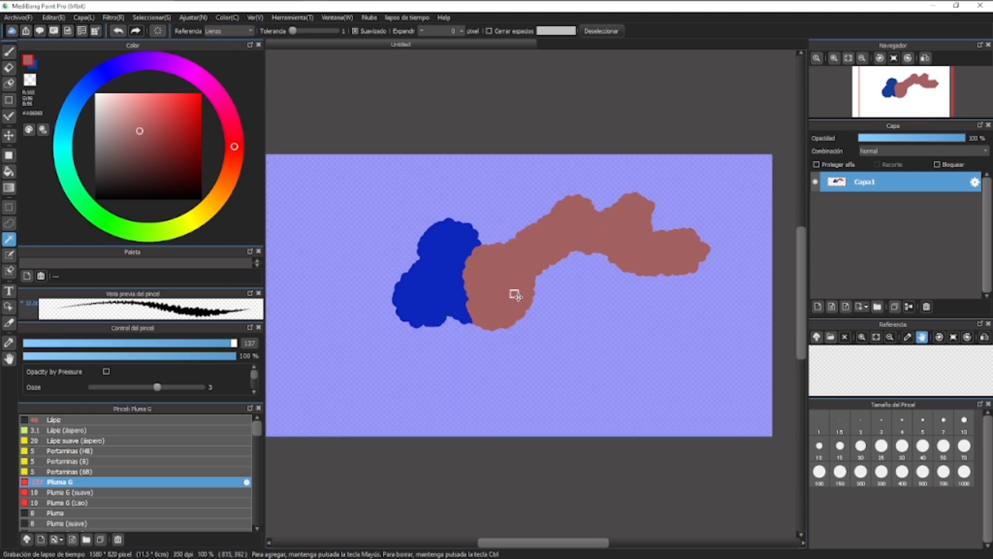
scroll(514, 284, up, 1)
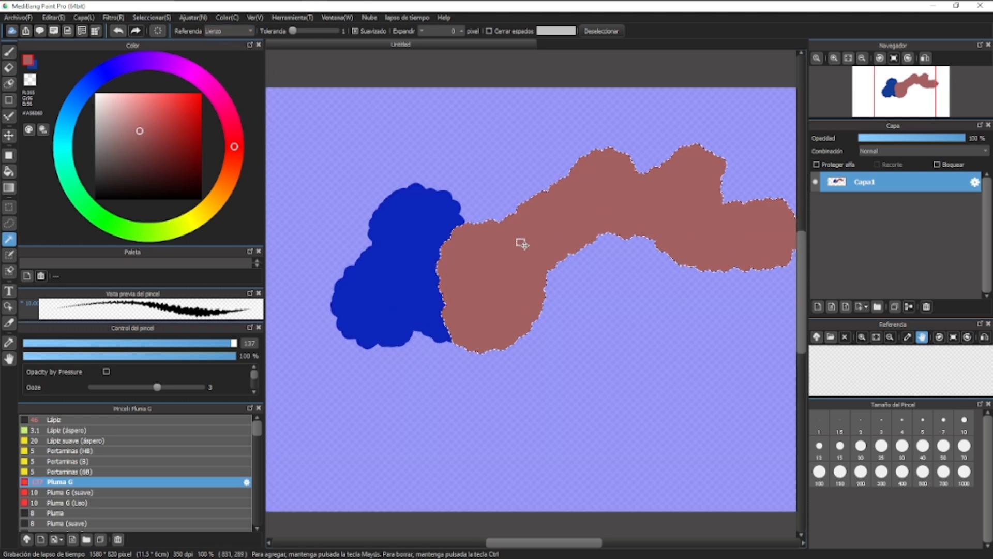
click(414, 259)
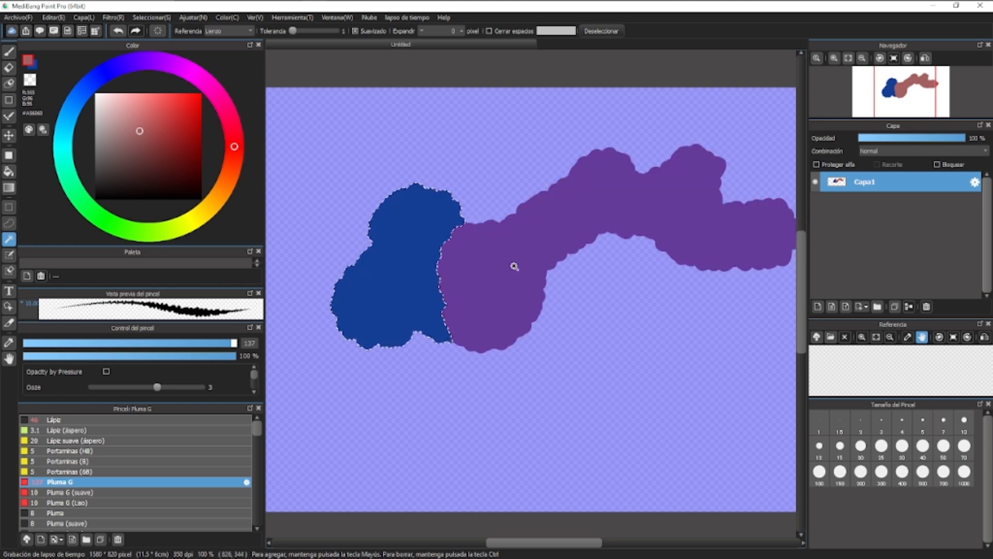
- Set the Magic Wand's reference to Capa and select the red and blue shapes in turn, ending on the red one
click(492, 328)
scroll(228, 33, down, 1)
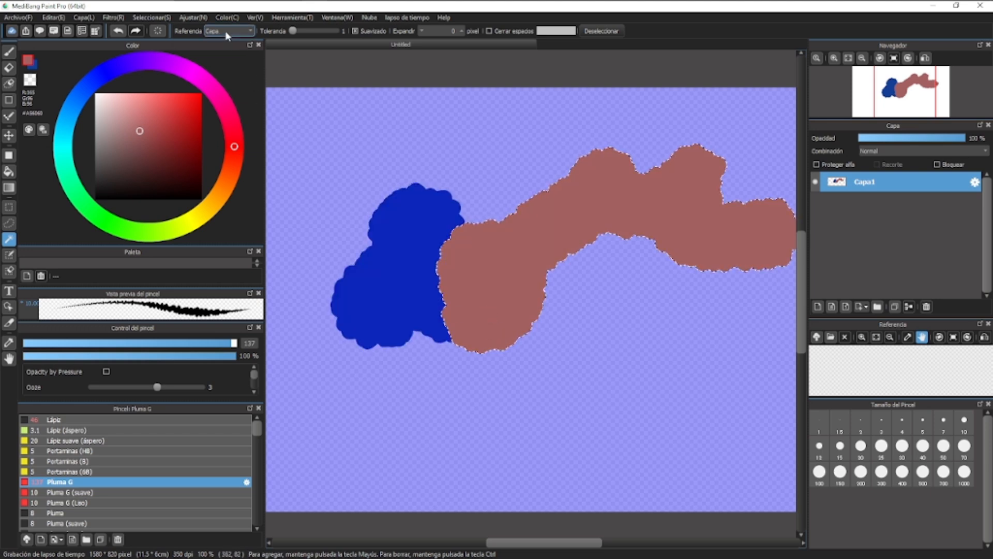
click(412, 272)
click(481, 276)
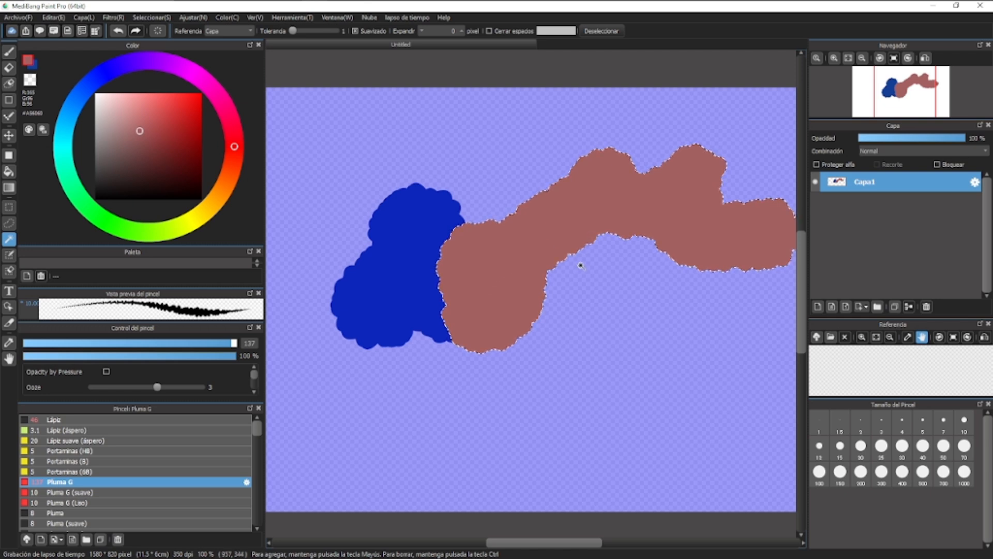
- Clear the selection and paint a darker red blob (R137 G77 B77) over the upper part of the red shape with Pluma G
key(b)
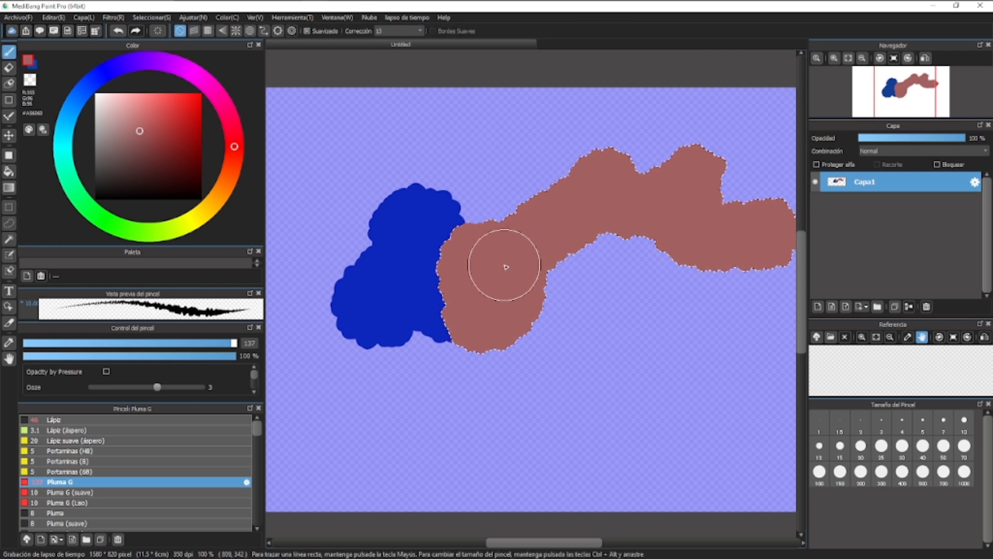
key(ctrl+d)
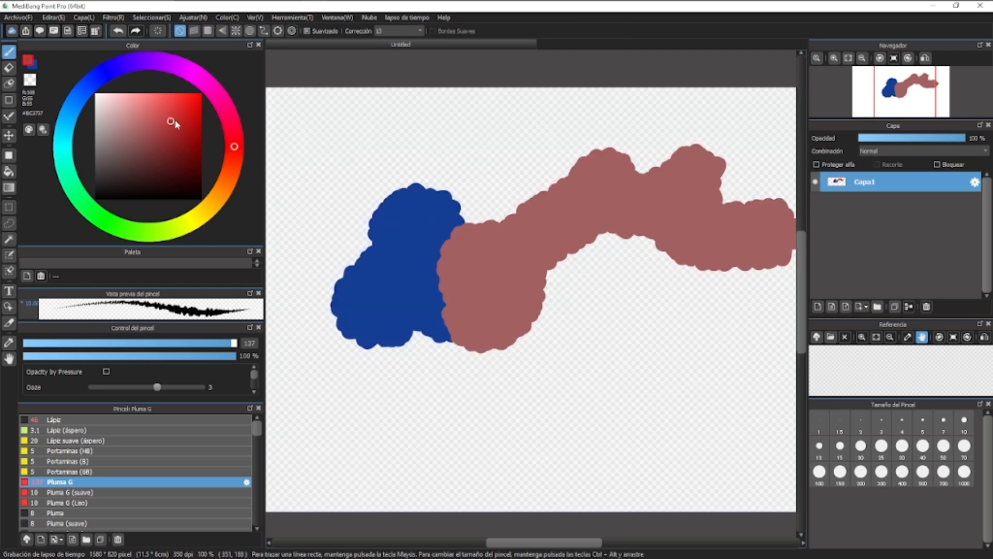
drag(175, 157, 142, 143)
mouse_move(512, 197)
mouse_down()
mouse_move(571, 162)
mouse_move(520, 224)
mouse_move(585, 189)
mouse_up()
key(g)
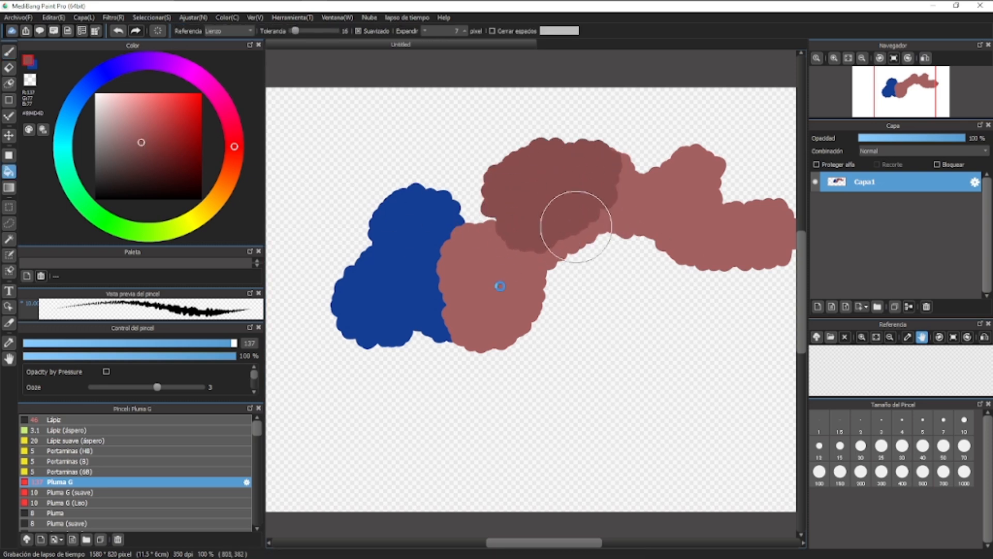
click(547, 224)
key(ctrl+z)
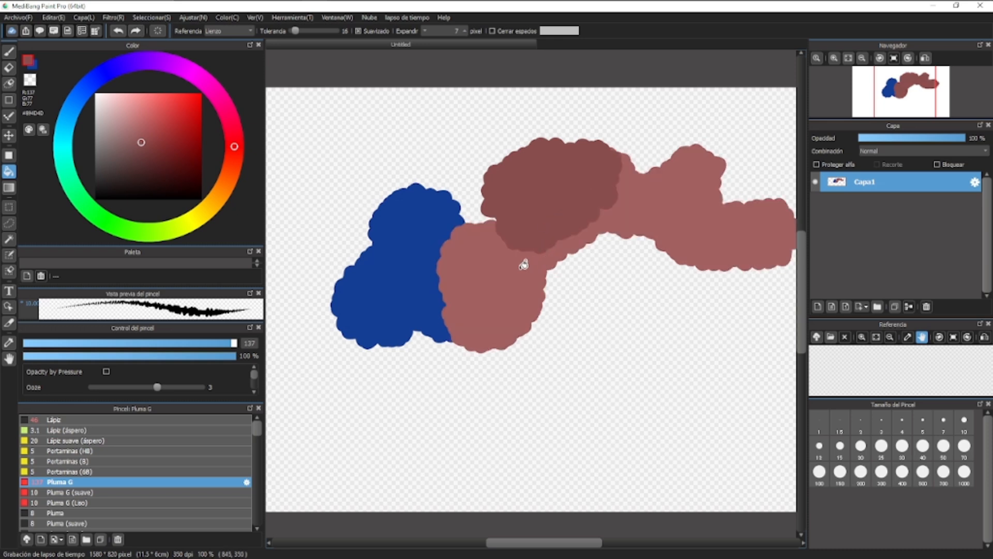
- Select the lighter red area and then the blue shape with the Magic Wand, and clear the selection
key(w)
click(524, 267)
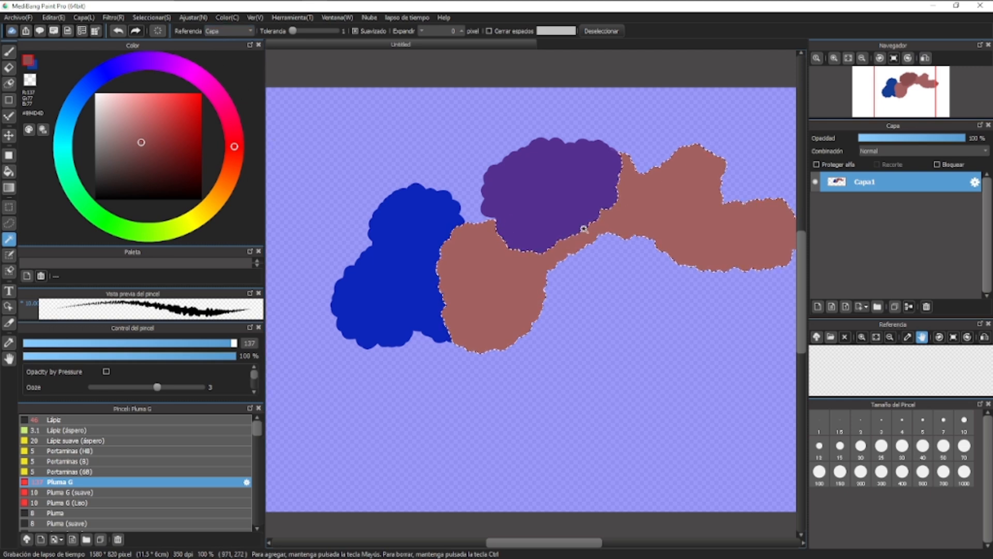
click(425, 284)
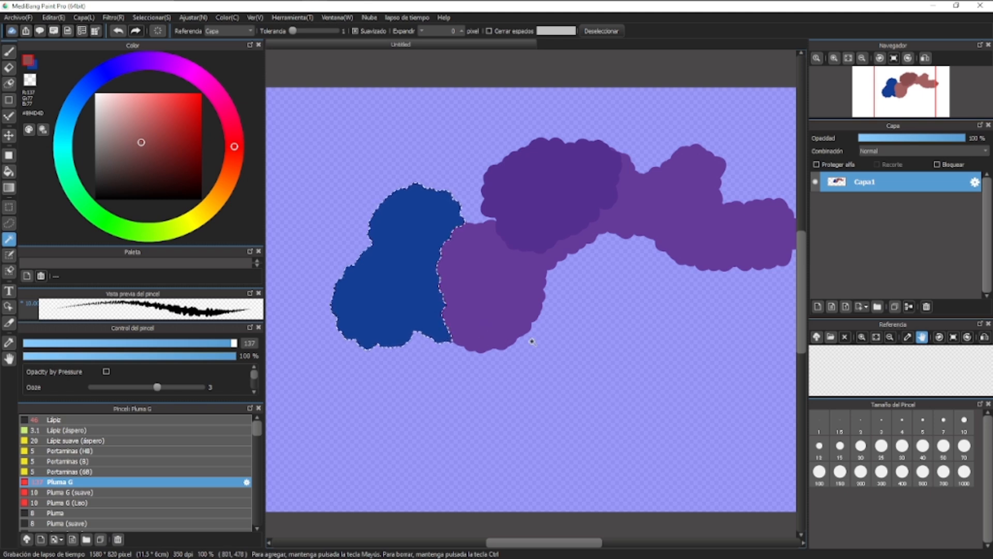
key(ctrl+d)
key(ctrl+z)
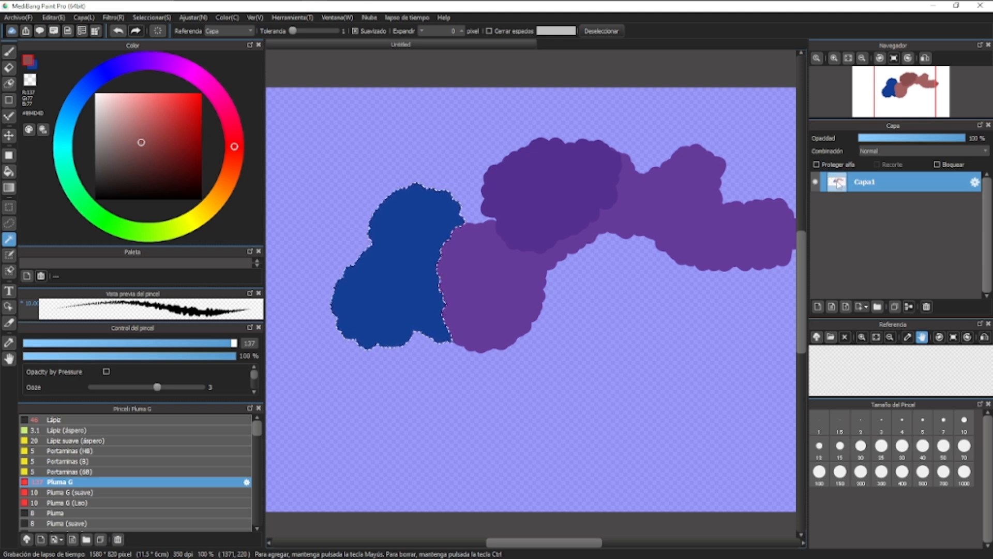
ctrl+click(844, 191)
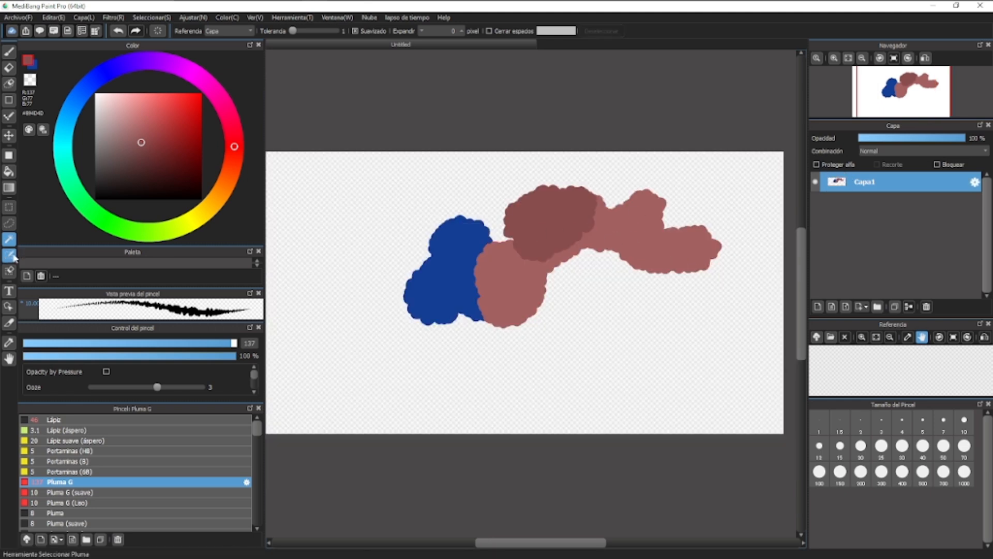
- Mask a wide area across the blue shape and the adjoining red area using the Select Pen at size 137
click(10, 255)
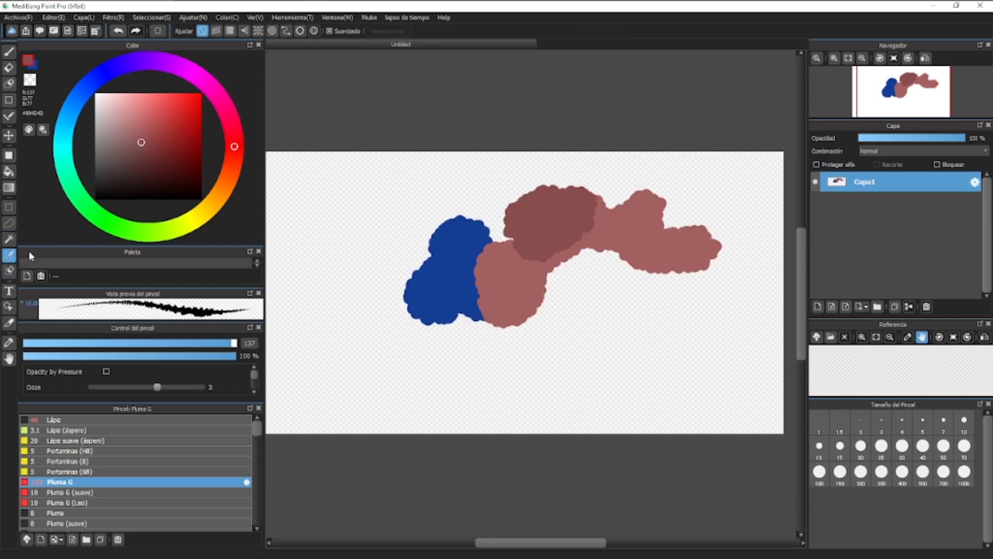
scroll(420, 251, up, 2)
mouse_move(484, 266)
mouse_down()
mouse_move(492, 301)
mouse_move(421, 298)
mouse_move(421, 331)
mouse_move(498, 322)
mouse_move(528, 291)
mouse_move(523, 303)
mouse_move(576, 315)
mouse_move(494, 313)
mouse_move(562, 304)
mouse_move(570, 329)
mouse_move(583, 286)
mouse_move(606, 271)
mouse_up()
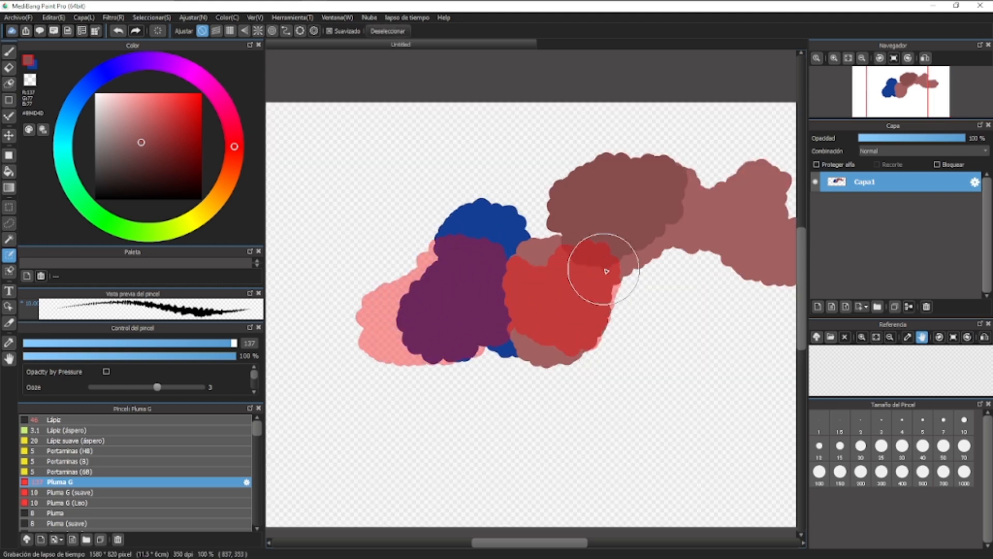
- Remove the middle of the Select Pen mask with the transparent colour, and view the mask as a selection outline
click(31, 81)
mouse_move(501, 222)
mouse_down()
mouse_move(484, 266)
mouse_move(442, 239)
mouse_move(426, 297)
mouse_move(491, 307)
mouse_move(514, 286)
mouse_up()
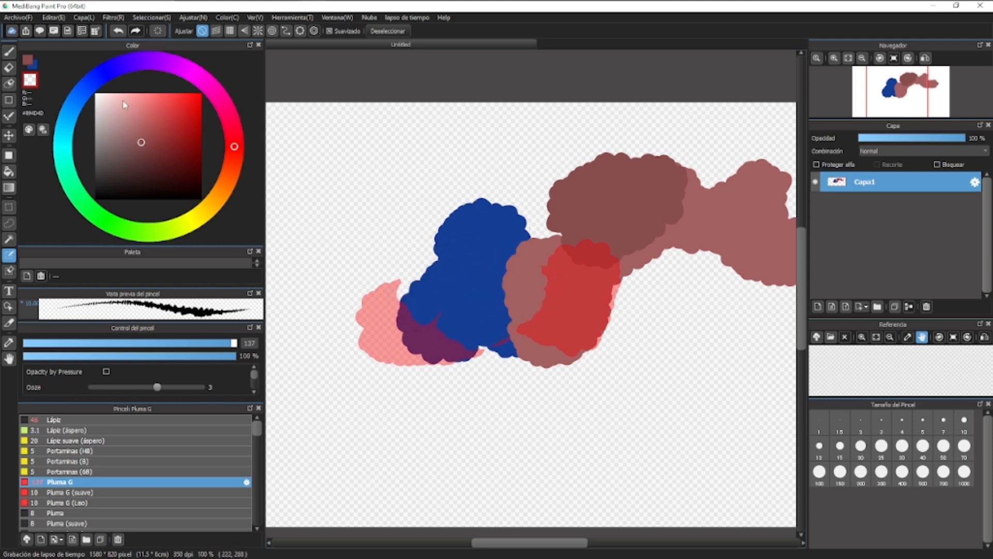
click(9, 52)
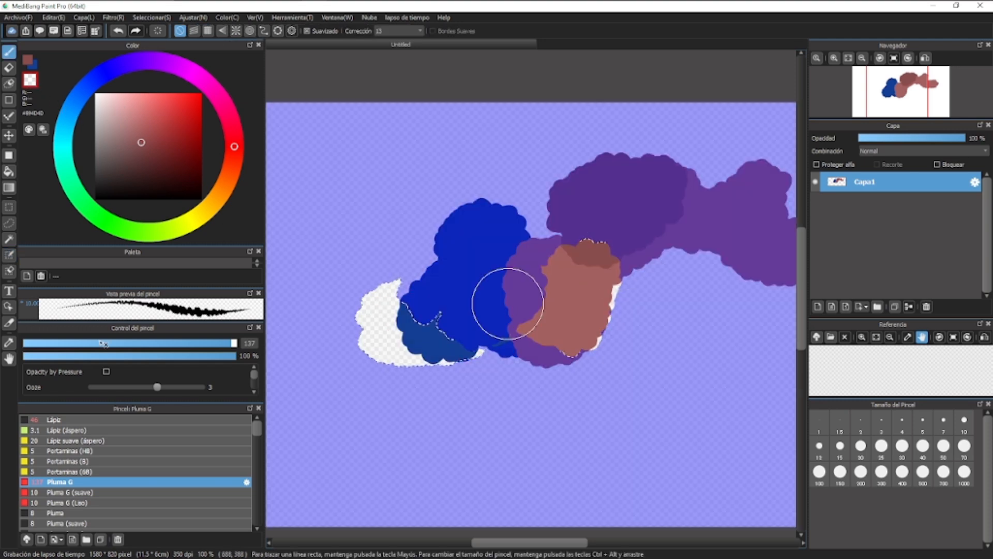
click(9, 246)
click(8, 255)
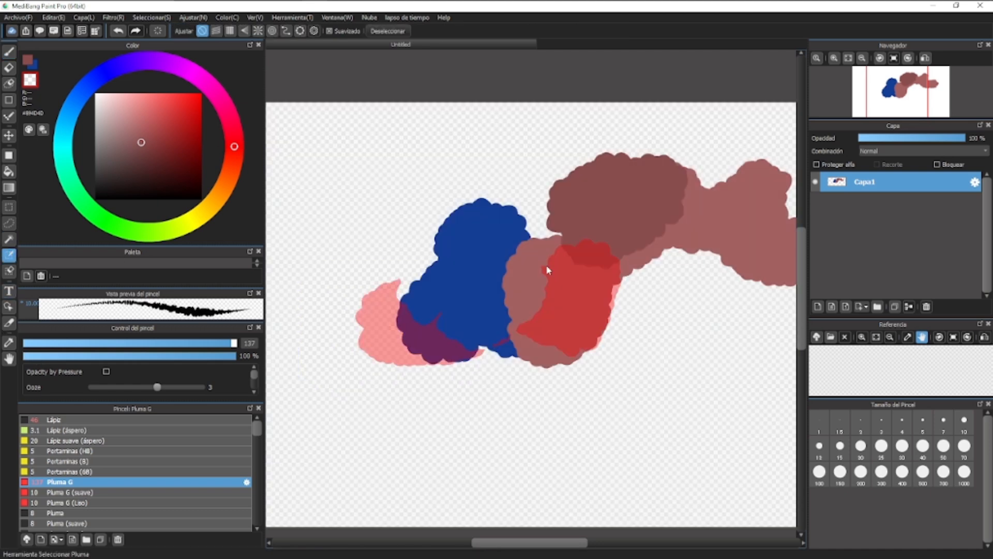
- Change the Select Pen's brush to Pluma (tinta) at size 8 and mask a short curved stroke on the blue shape's upper-left edge
scroll(583, 266, up, 1)
drag(510, 271, 424, 275)
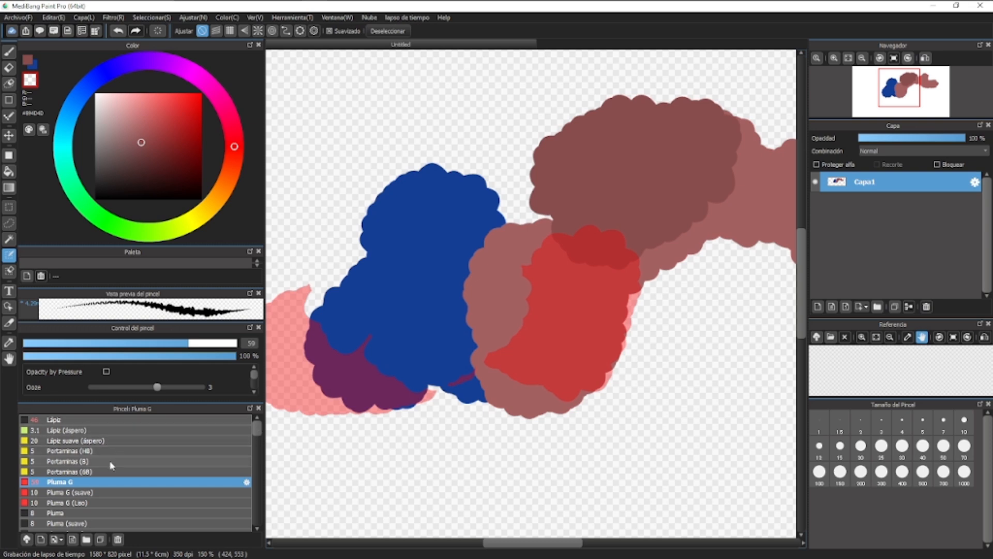
scroll(107, 451, down, 2)
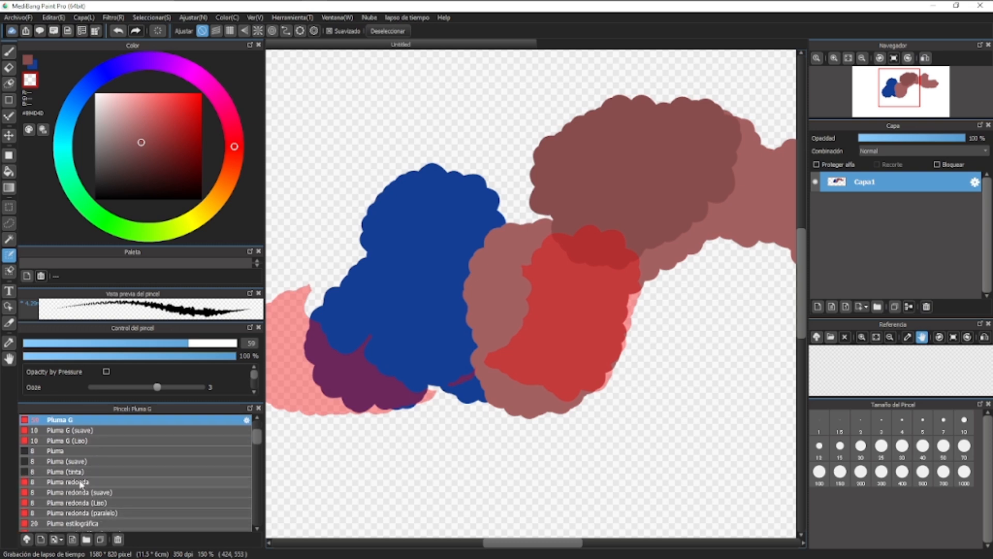
click(82, 473)
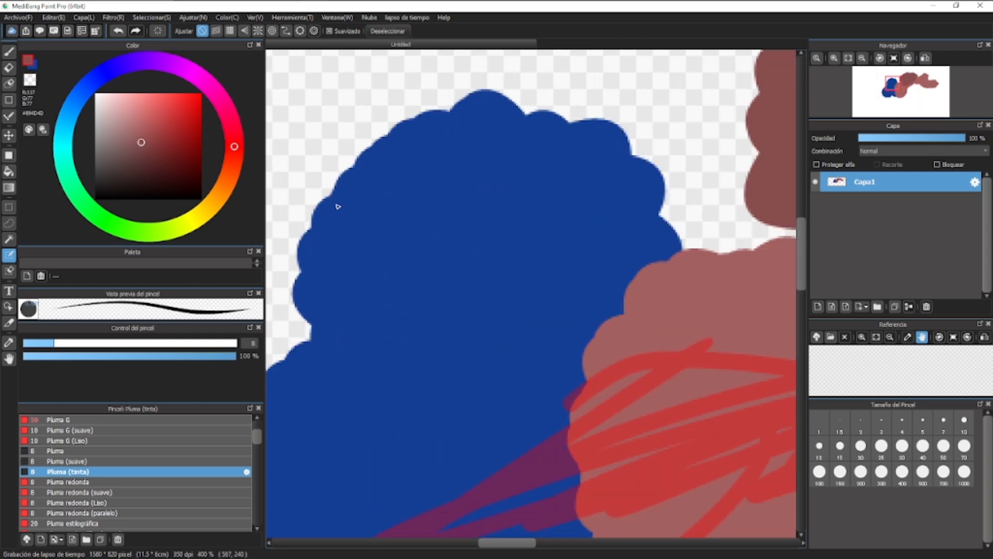
mouse_move(337, 206)
mouse_down()
mouse_move(355, 176)
mouse_move(397, 156)
mouse_up()
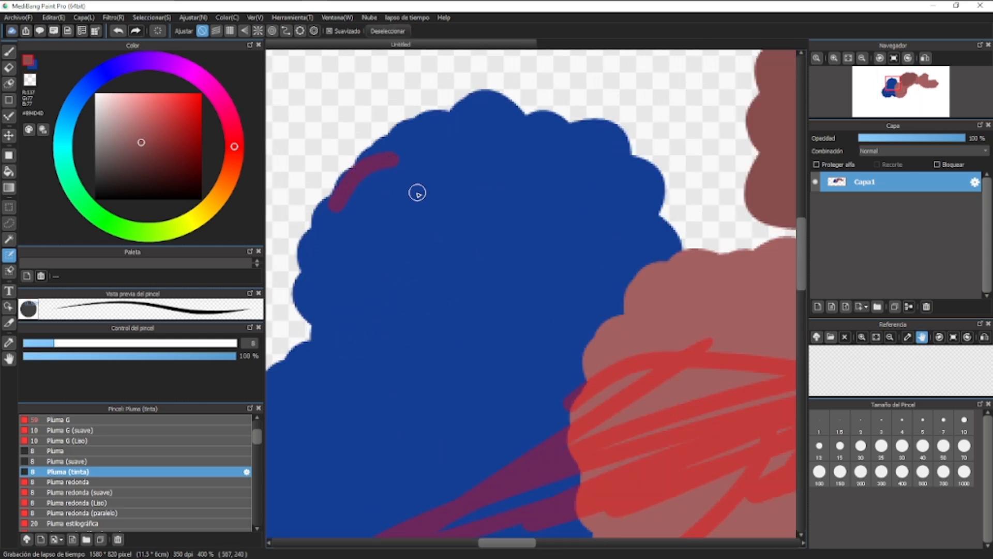
- View the masked strokes as a selection outline and scribble further Select Pen strokes across the blue and red shapes
key(l)
scroll(377, 137, up, 2)
mouse_move(424, 127)
mouse_down()
mouse_move(467, 158)
mouse_move(419, 188)
mouse_move(454, 141)
mouse_up()
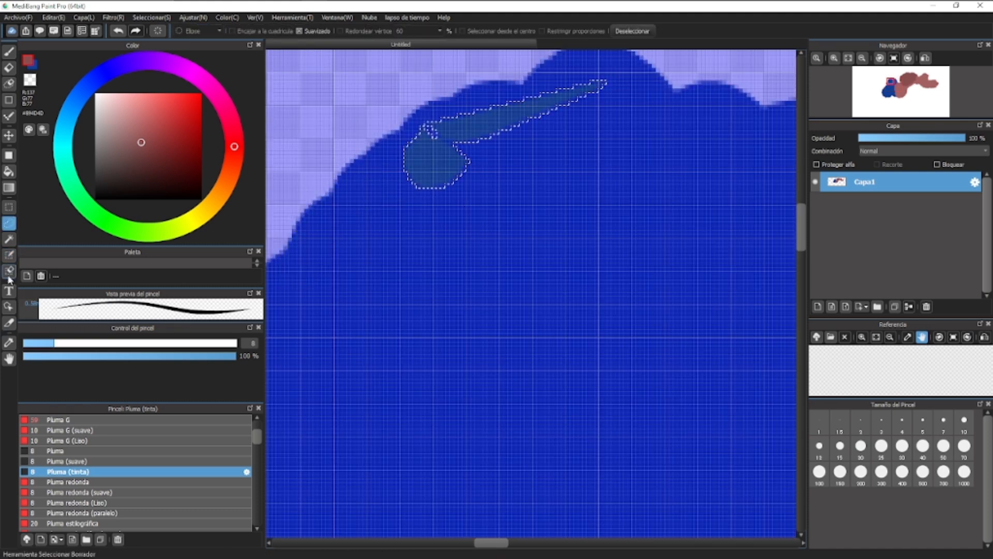
click(9, 255)
mouse_move(368, 239)
mouse_down()
mouse_move(401, 177)
mouse_move(372, 213)
mouse_move(384, 166)
mouse_move(369, 175)
mouse_move(382, 158)
mouse_move(432, 122)
mouse_move(484, 100)
mouse_move(530, 100)
mouse_up()
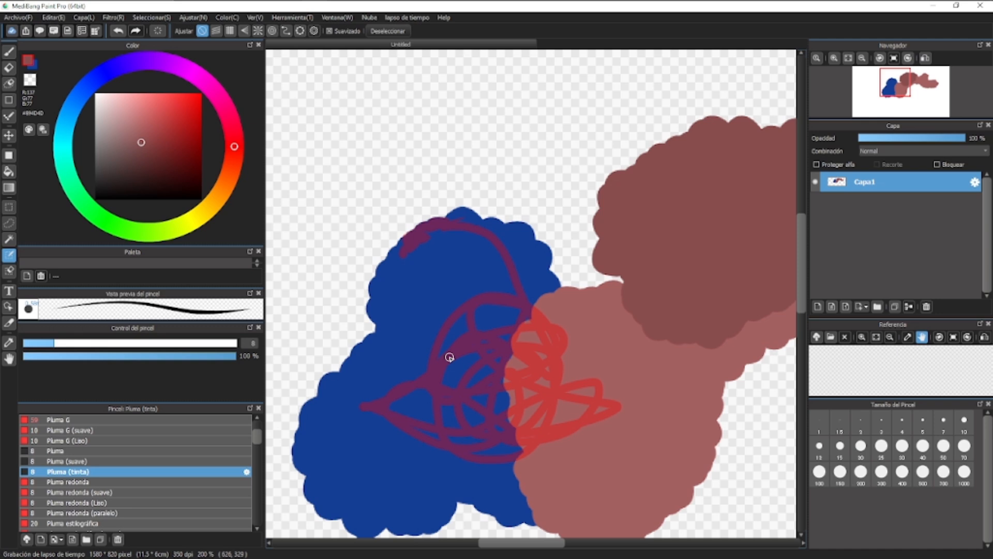
- Browse the available filters without applying any, and mask another loop over the red shape with the Select Pen
click(113, 17)
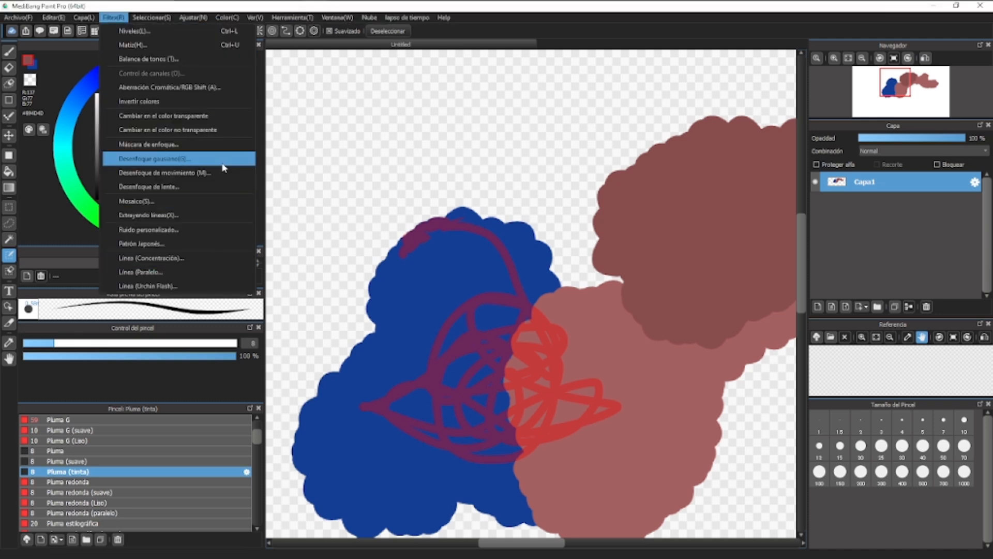
click(450, 385)
mouse_move(539, 392)
mouse_down()
mouse_move(490, 382)
mouse_move(596, 385)
mouse_move(560, 385)
mouse_move(518, 465)
mouse_up()
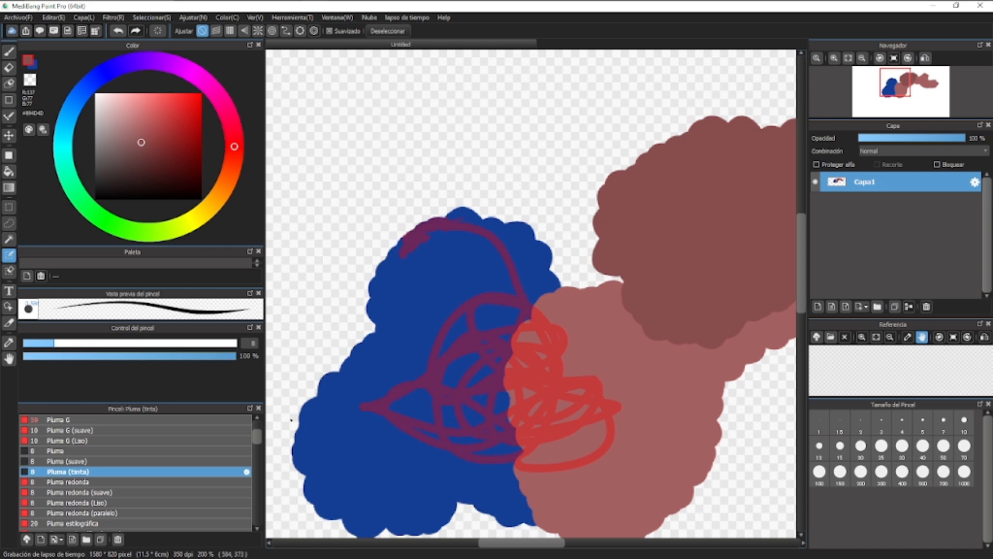
- Erase two short diagonal strips from the scribbled mask over the red shape using the Select Eraser
click(8, 271)
scroll(530, 348, up, 3)
drag(522, 380, 563, 290)
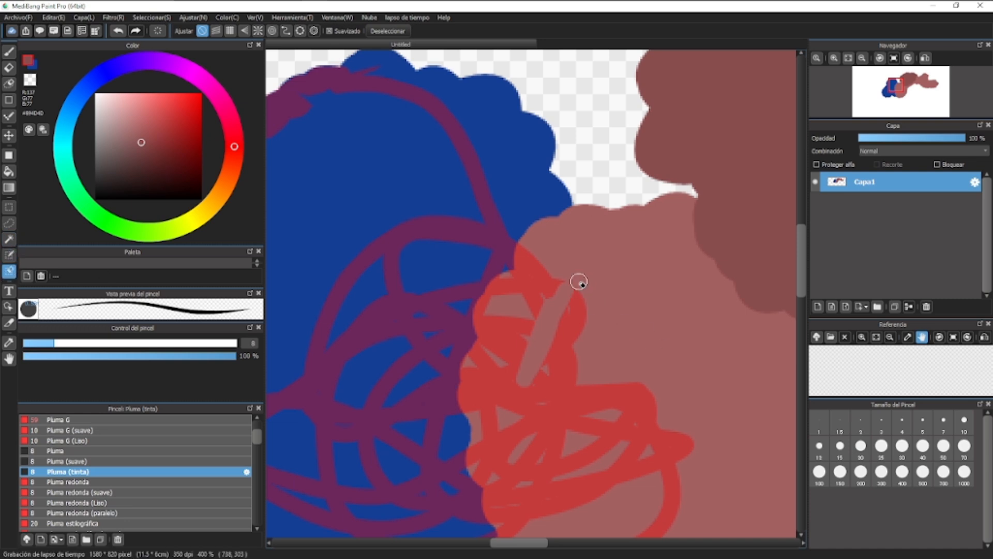
mouse_move(578, 284)
mouse_down()
mouse_move(561, 326)
mouse_move(580, 349)
mouse_up()
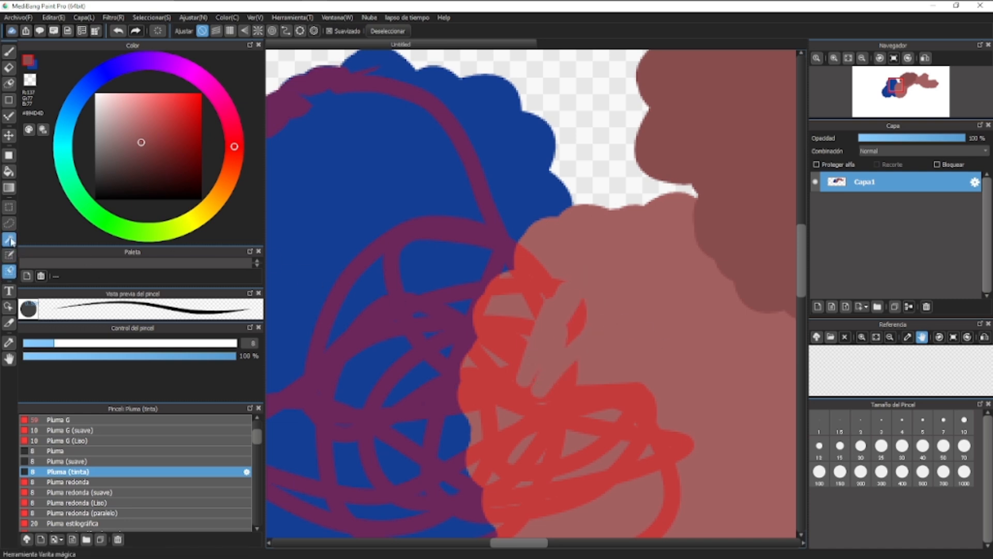
- Add an elongated Select Pen loop reaching the darker red blob, and view the full mask as a selection outline
click(10, 255)
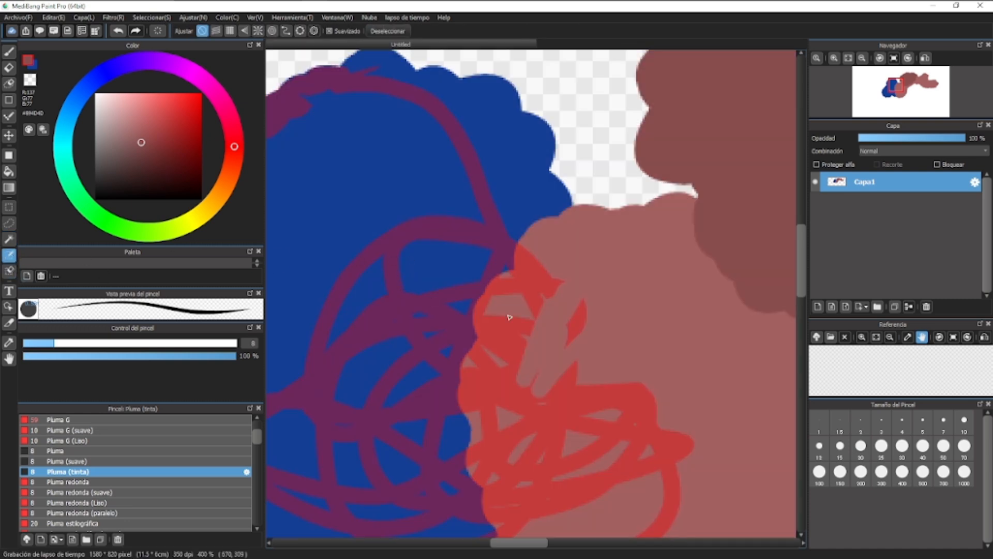
mouse_move(503, 318)
mouse_down()
mouse_move(434, 360)
mouse_move(737, 246)
mouse_move(558, 313)
mouse_up()
scroll(558, 314, down, 2)
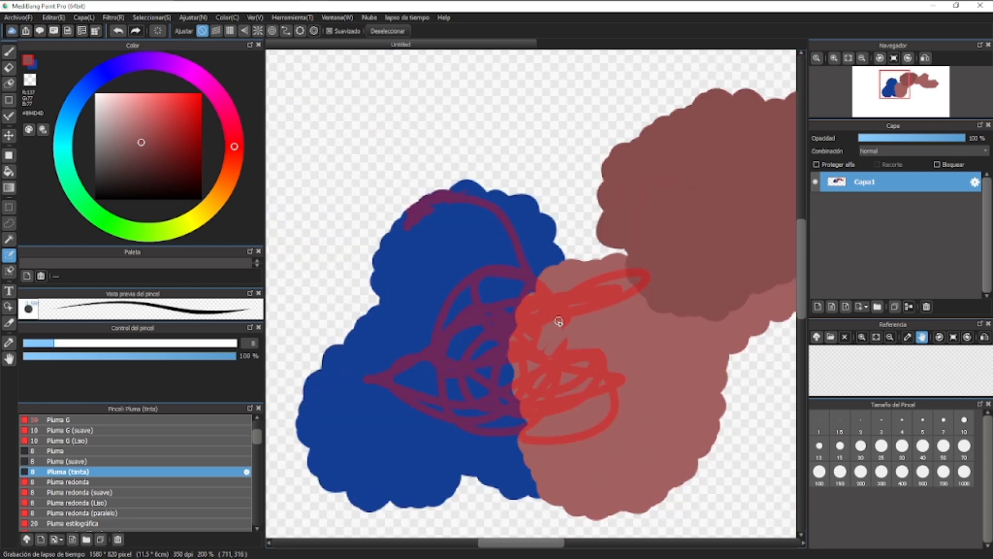
scroll(547, 340, up, 1)
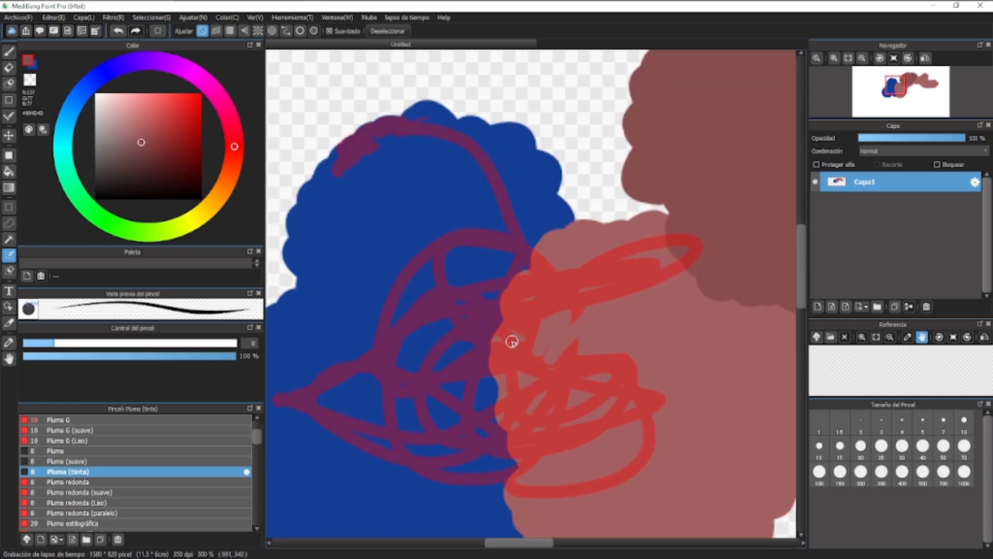
key(b)
scroll(667, 324, down, 2)
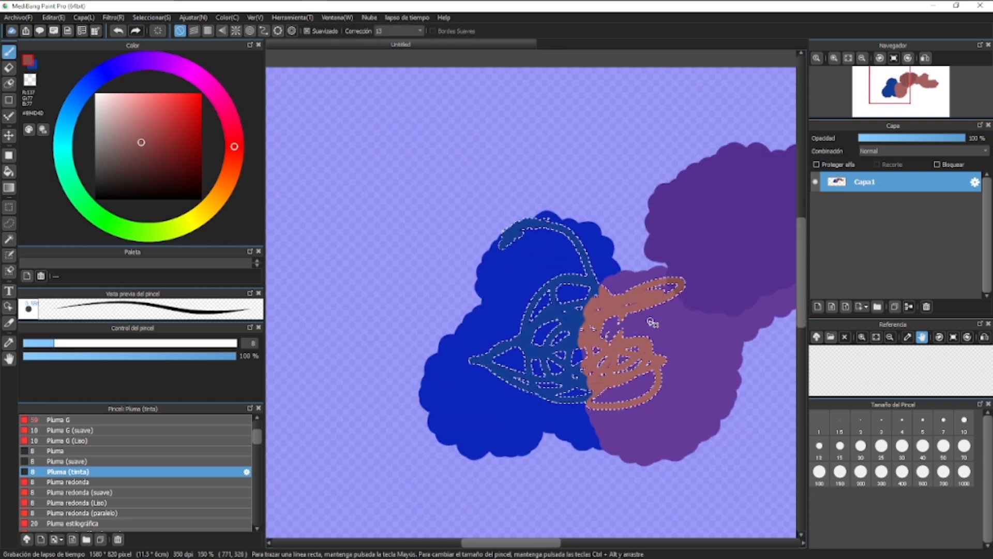
scroll(649, 324, up, 1)
scroll(644, 344, up, 2)
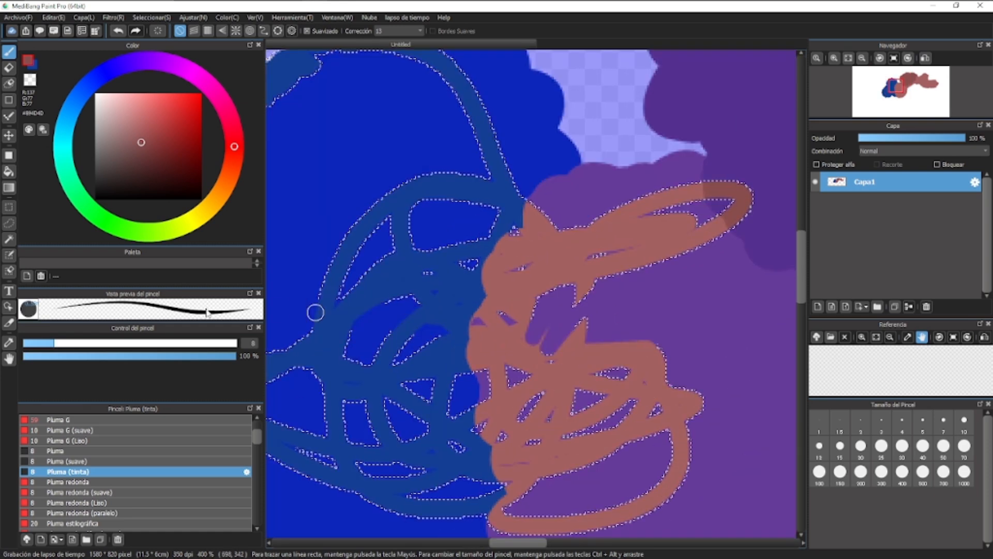
- Compare how the masked area is displayed under the Magic Wand, Select Pen, Bucket, Select Eraser and Hand tools
click(10, 243)
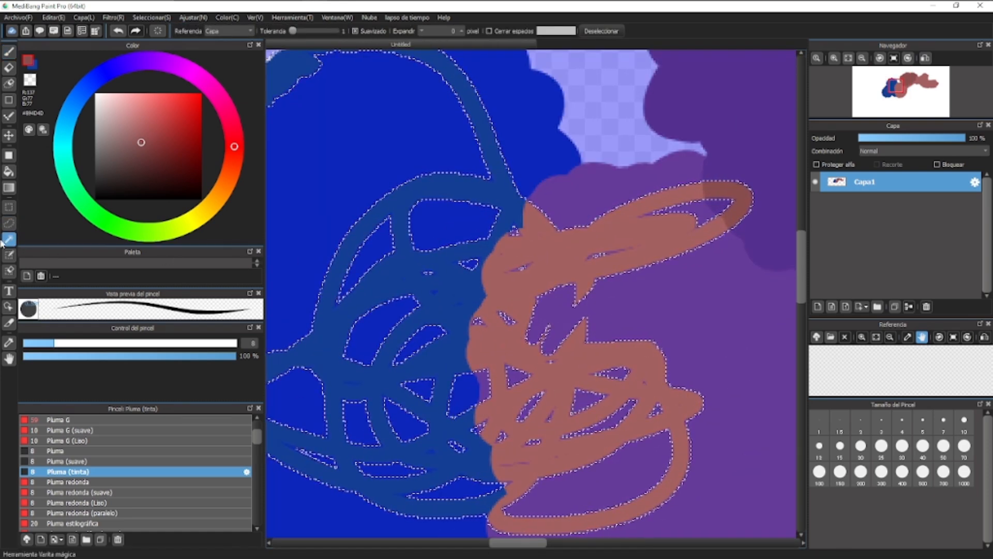
click(9, 255)
key(ctrl+d)
key(g)
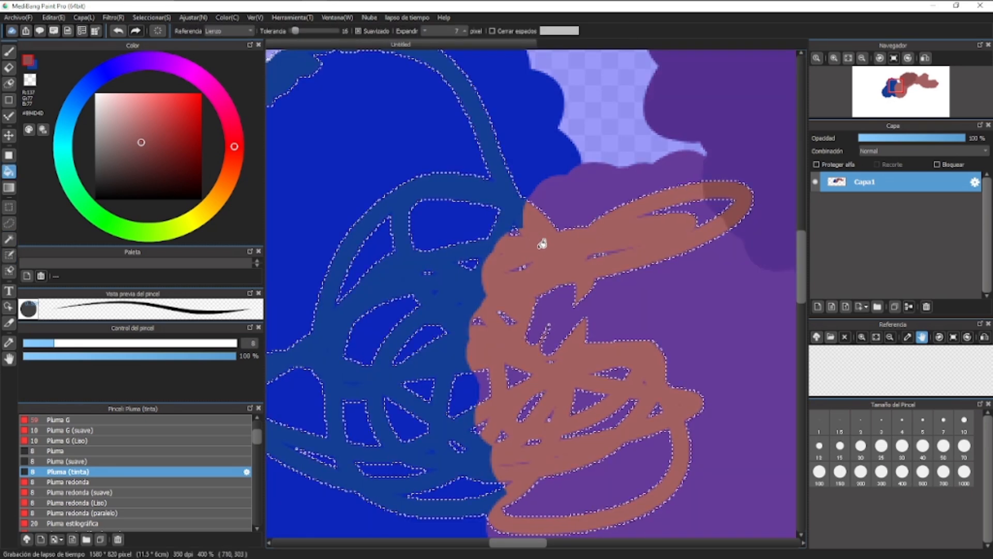
scroll(582, 258, down, 2)
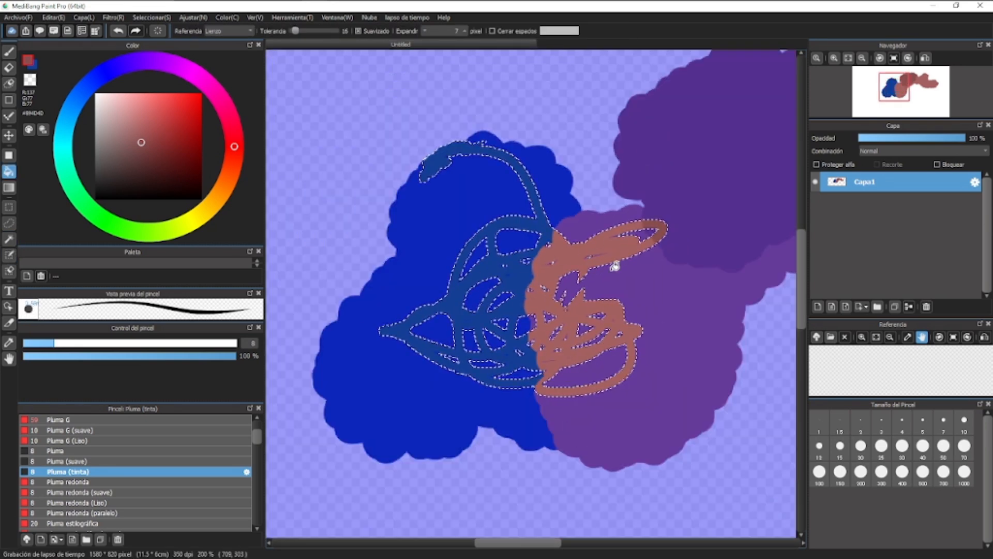
click(9, 271)
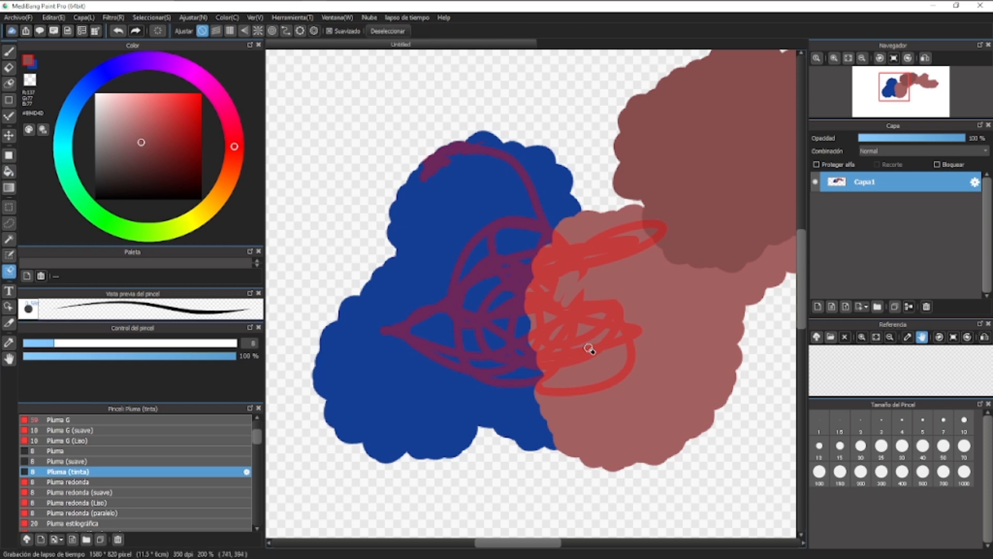
key(space)
drag(595, 250, 307, 321)
drag(406, 308, 495, 260)
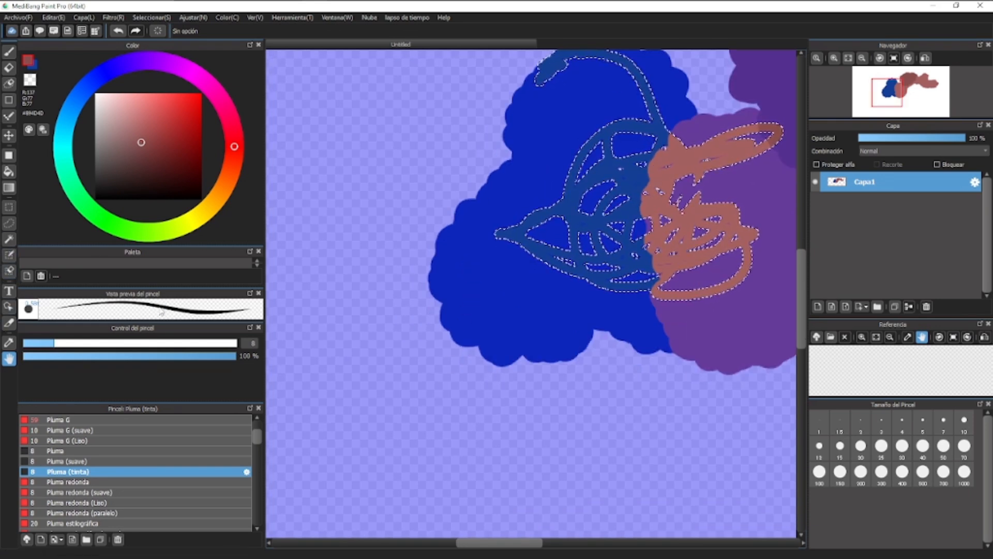
- Clear the mask selection and preview the Text tool's settings over the blue shape, closing them without adding text
key(ctrl+d)
click(9, 291)
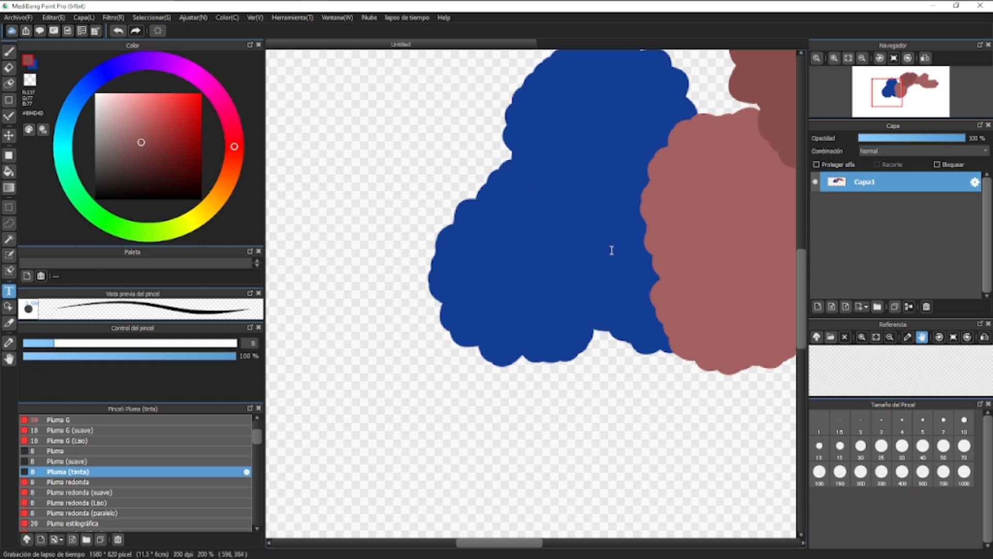
click(565, 250)
drag(273, 379, 455, 264)
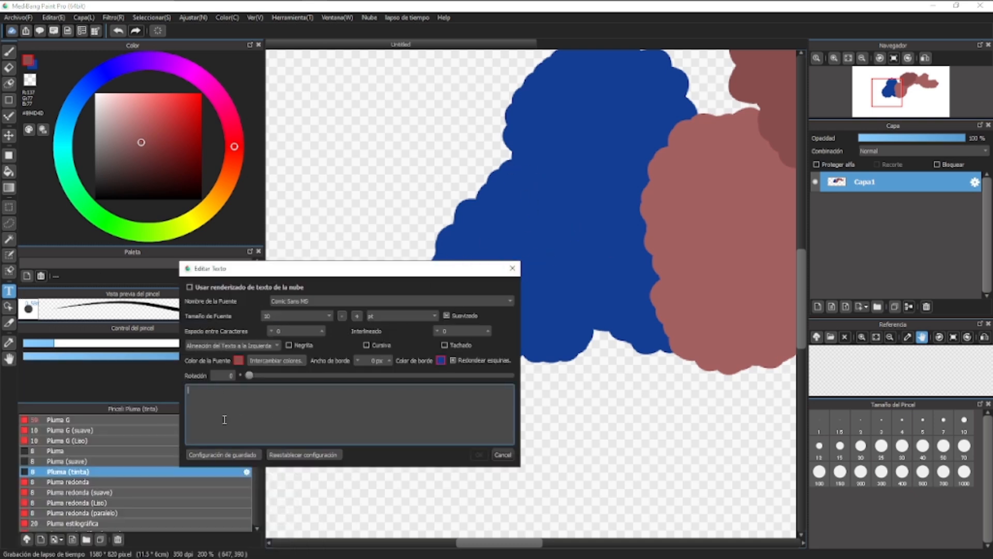
click(512, 268)
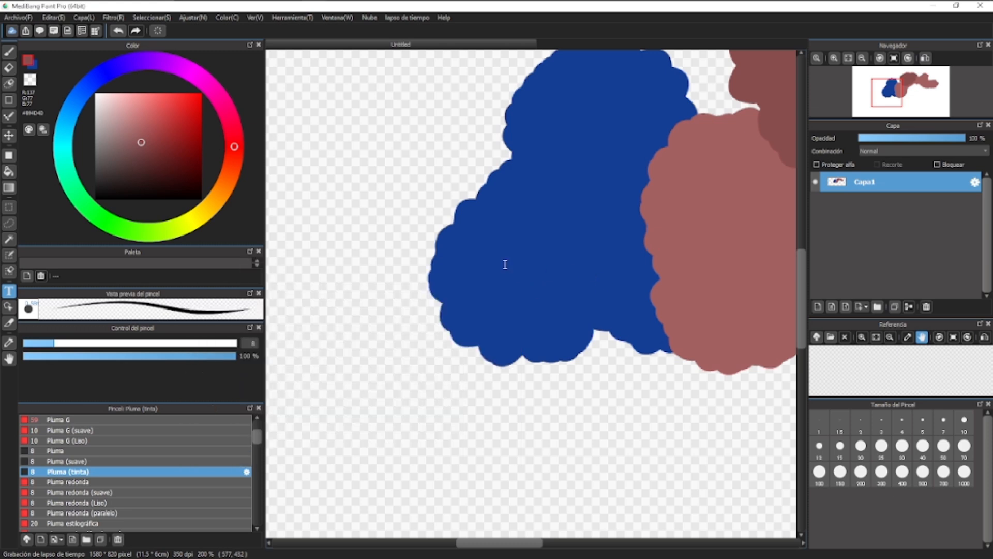
click(468, 204)
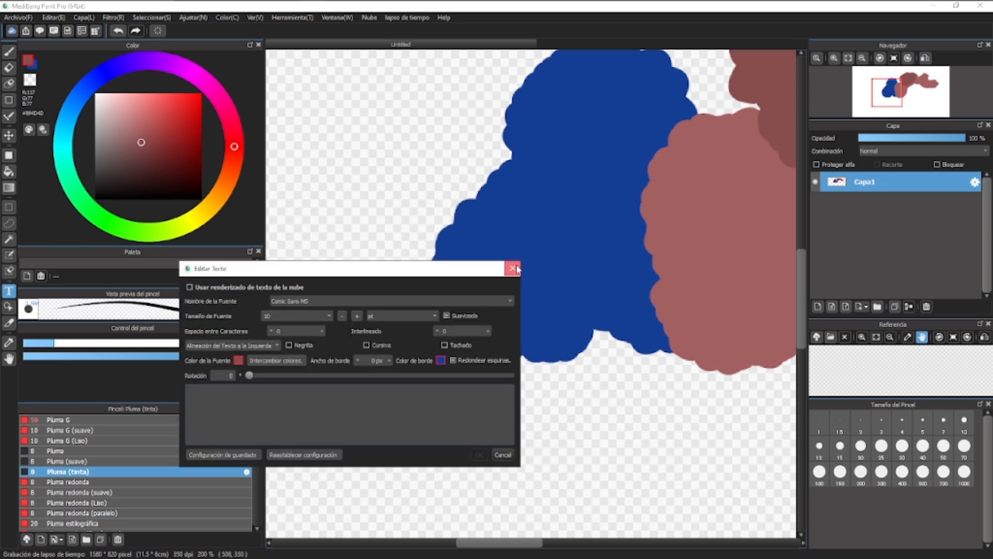
click(511, 268)
key(b)
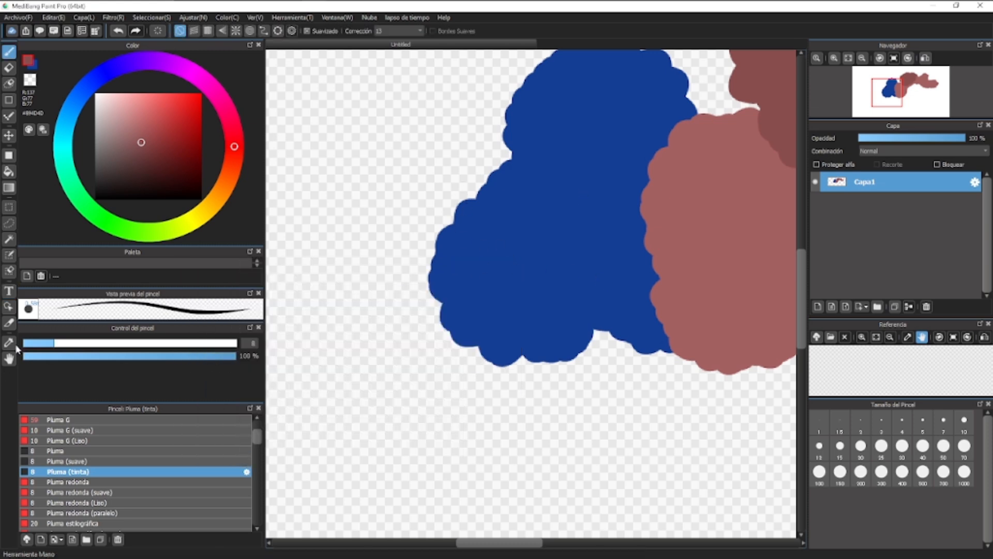
- Compare the Operation and Divide tools and their options, trying the Operation tool on the canvas
click(7, 312)
click(10, 326)
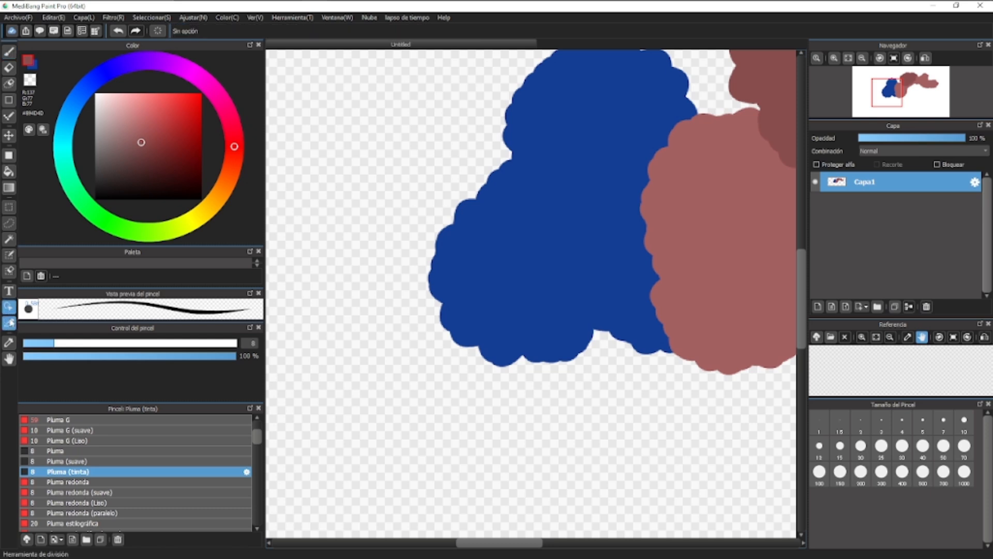
click(9, 310)
click(11, 327)
click(9, 311)
click(11, 326)
click(10, 311)
click(10, 326)
click(10, 309)
scroll(498, 275, down, 3)
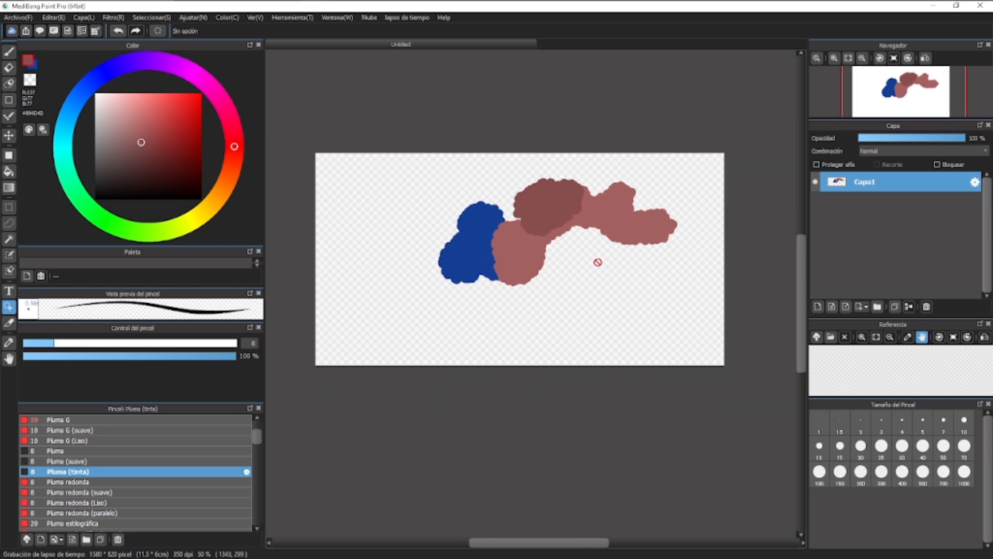
scroll(414, 305, up, 2)
drag(565, 257, 446, 305)
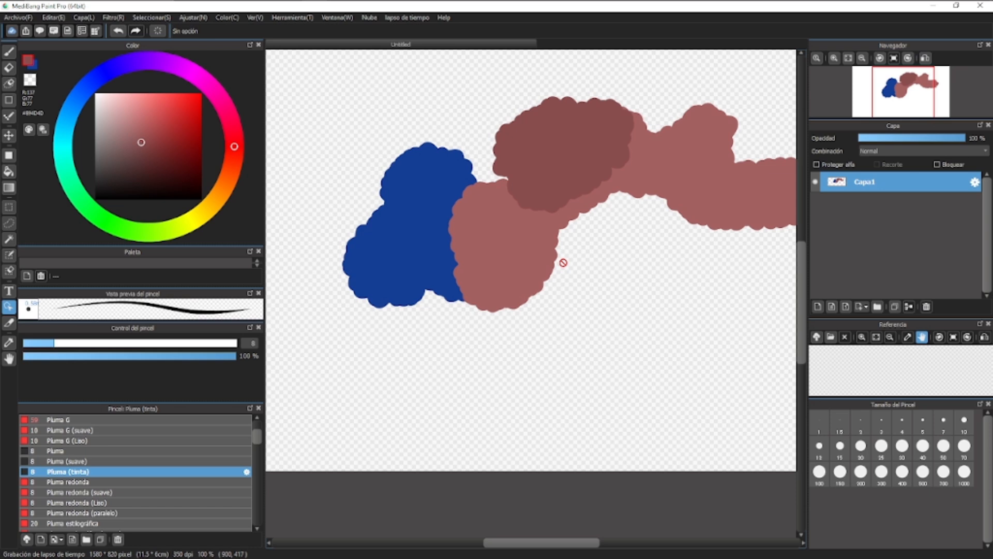
click(489, 279)
click(8, 323)
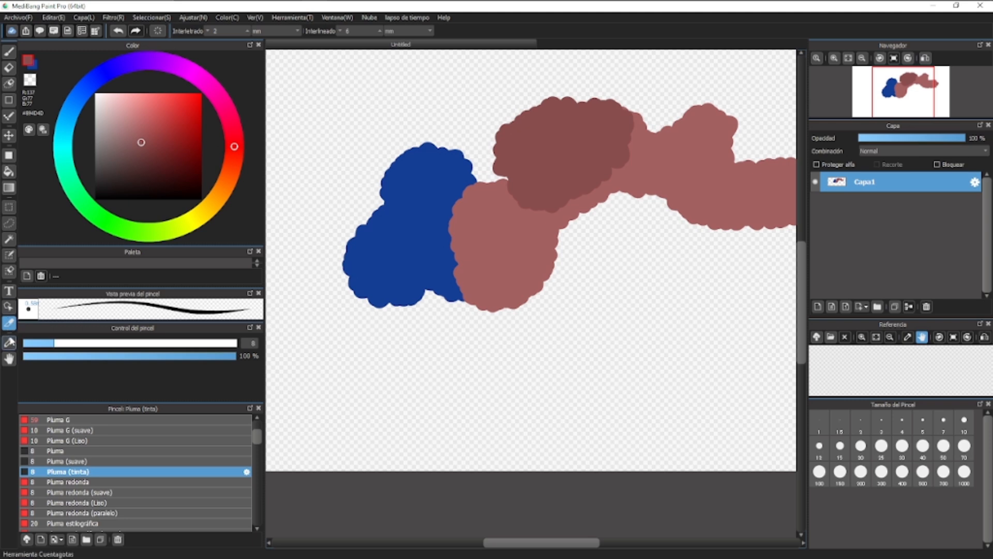
- Sample the blue, dark red and light red shapes in turn with the Eyedropper, ending on light red #A56060
click(9, 341)
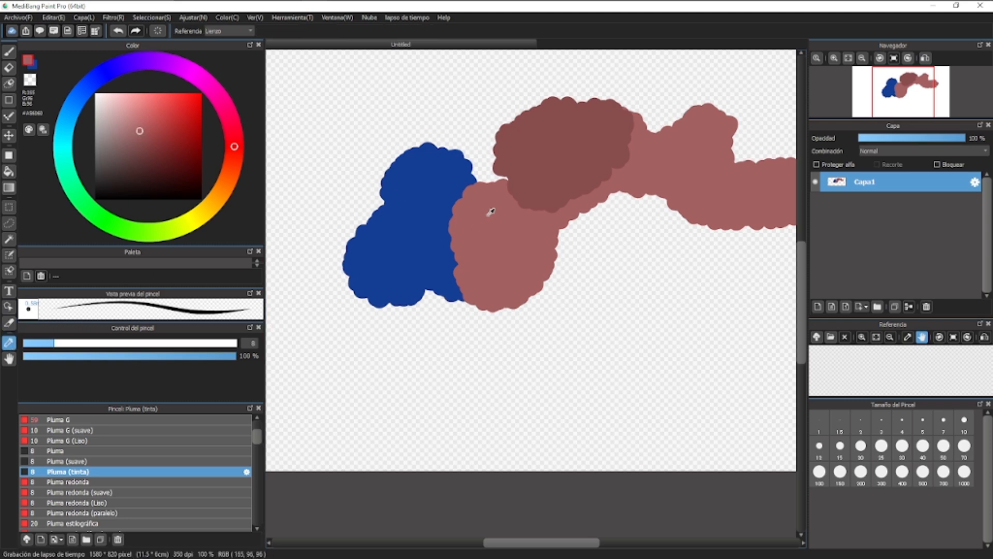
click(408, 206)
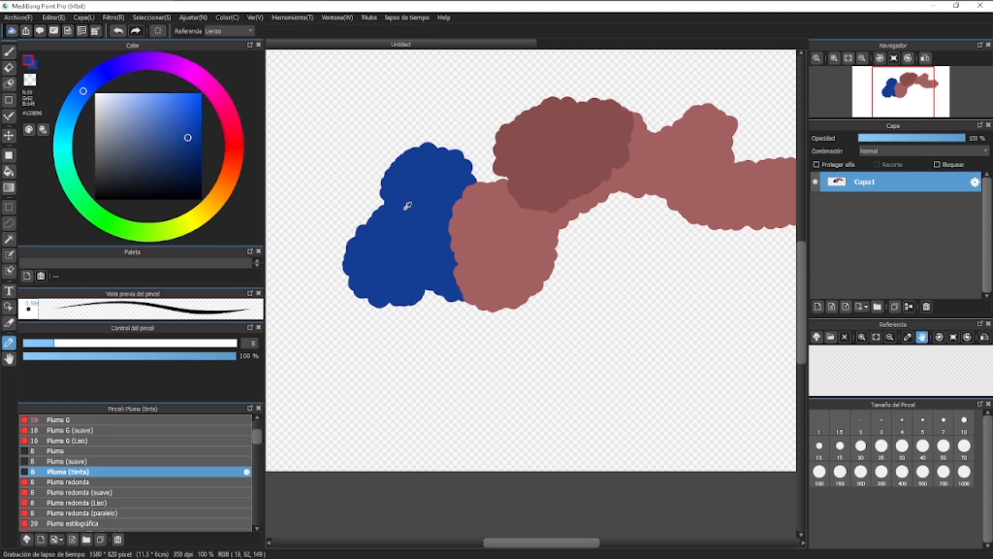
click(541, 142)
click(691, 136)
click(588, 142)
click(406, 211)
click(552, 244)
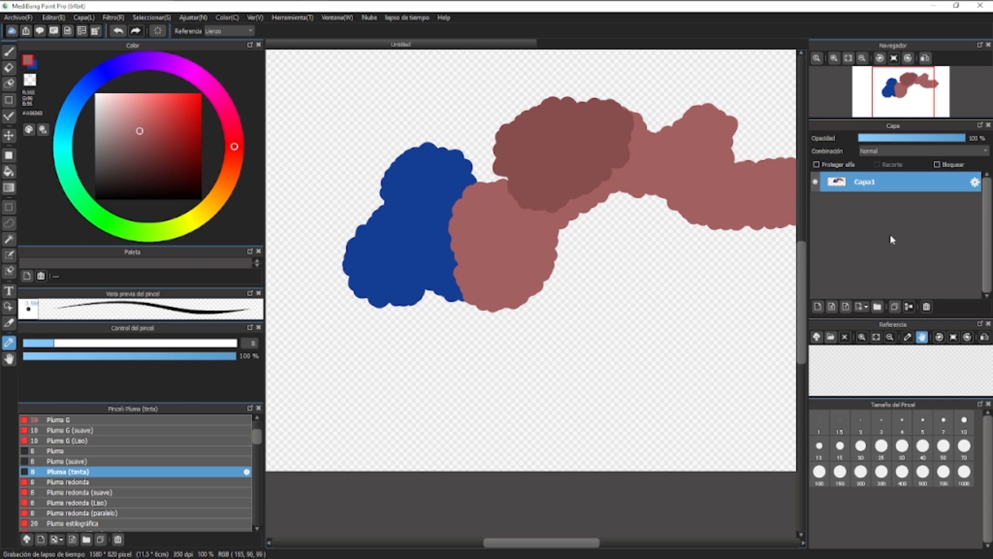
- View the options available for layer Capa1 without applying any
right_click(902, 185)
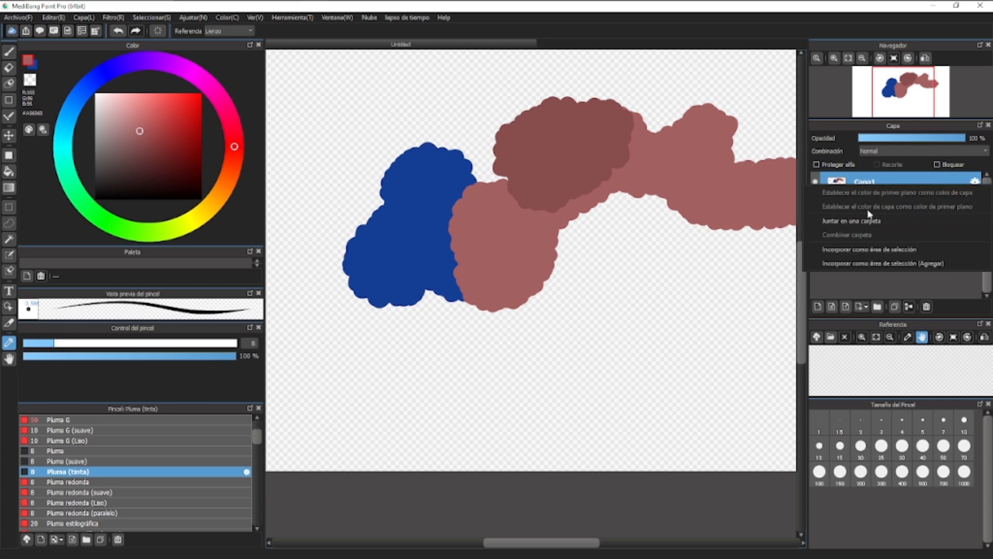
click(821, 90)
scroll(894, 104, up, 3)
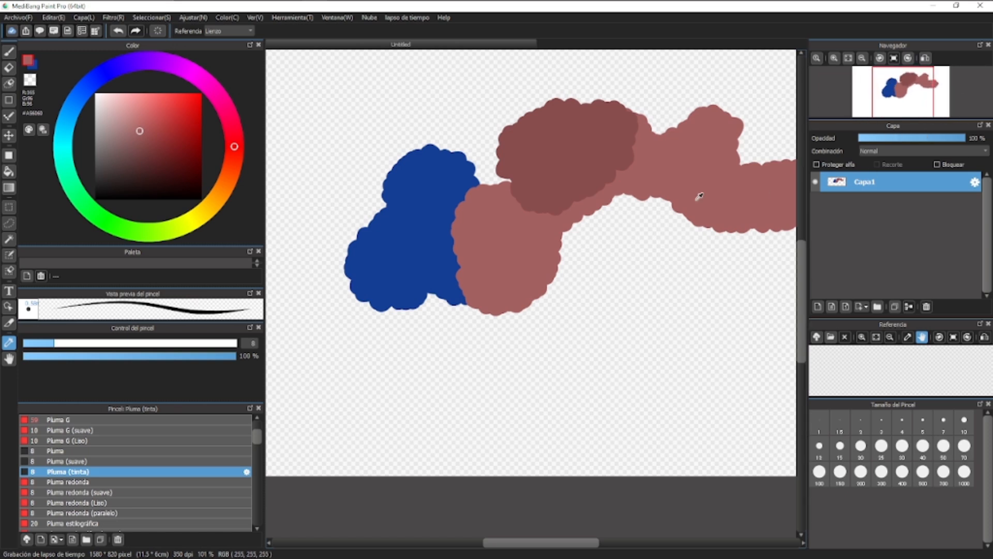
- With the Brush tool active, set the foreground colour to red #9D4949 and browse further down the brush list
key(b)
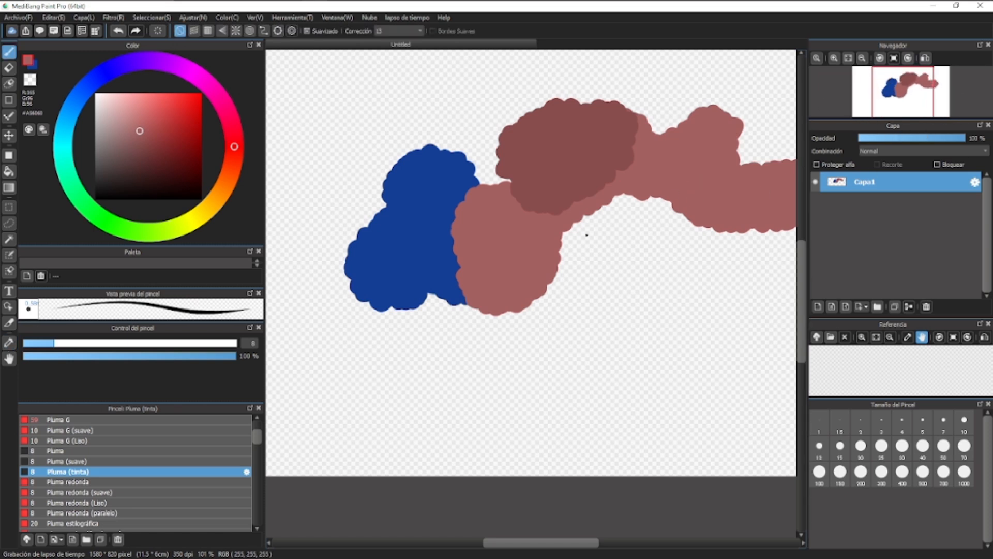
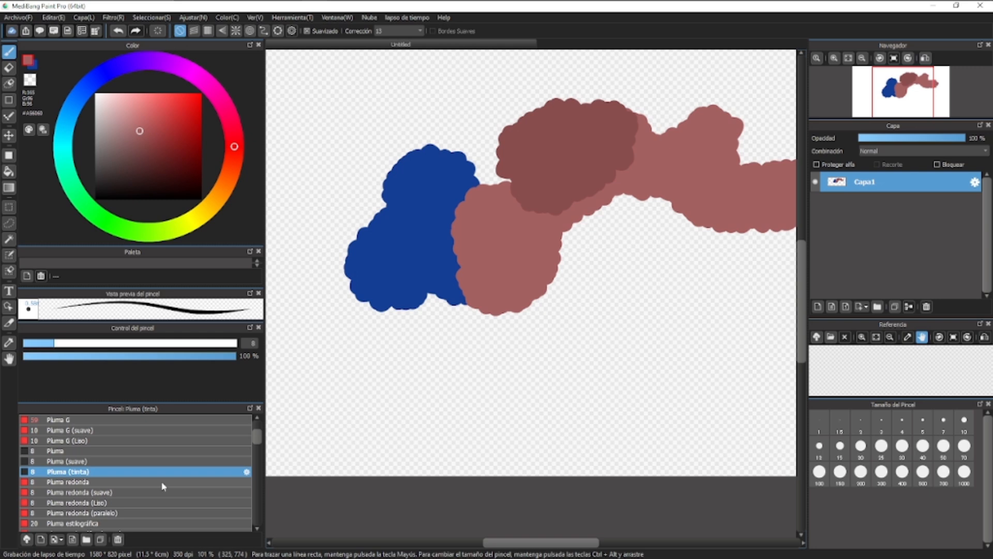
mouse_move(102, 156)
mouse_down()
mouse_move(150, 151)
mouse_move(166, 114)
mouse_move(145, 107)
mouse_move(125, 128)
mouse_move(138, 166)
mouse_move(158, 146)
mouse_up()
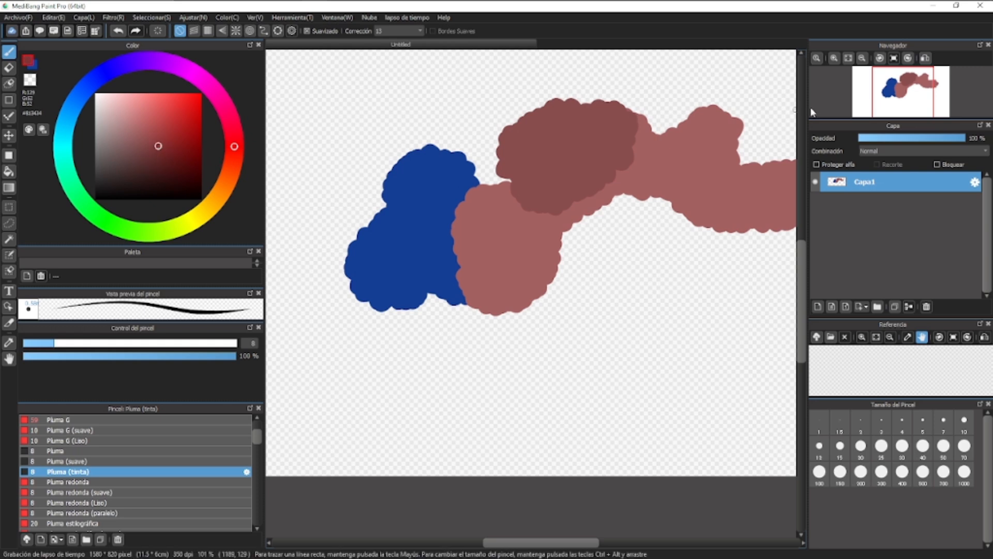
click(152, 134)
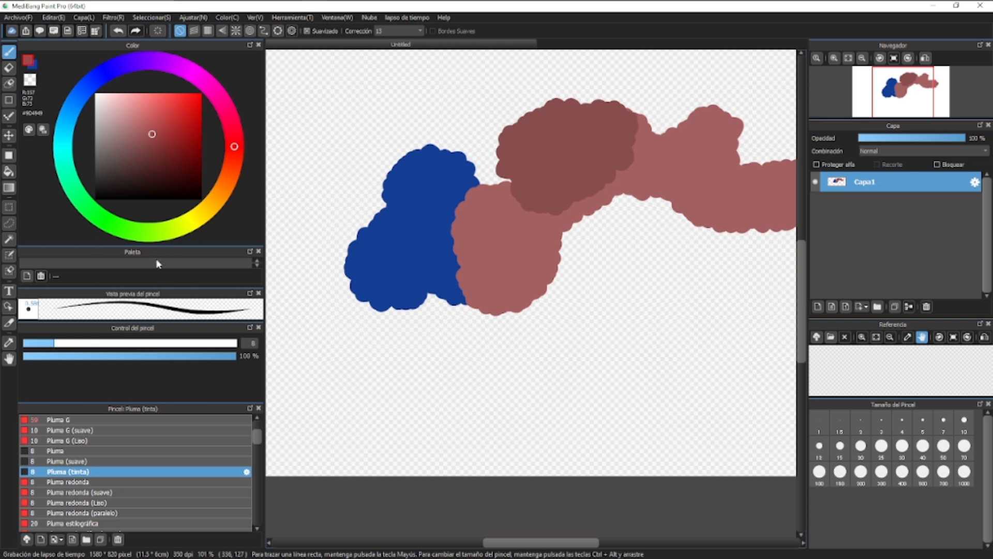
scroll(91, 464, down, 2)
scroll(99, 478, up, 1)
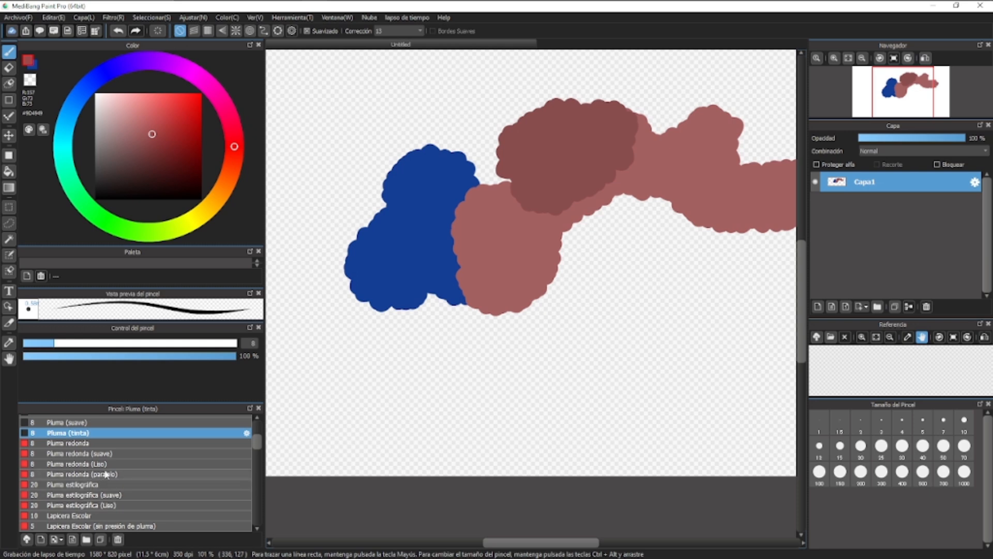
scroll(116, 472, down, 1)
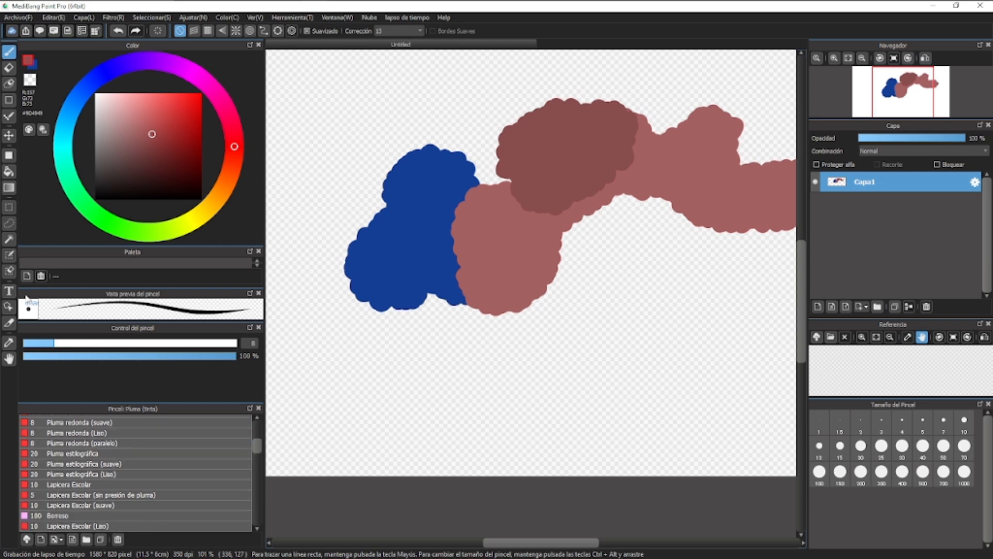
- Pan around the canvas with the Hand tool to view different parts of the painted shapes
click(9, 358)
drag(428, 200, 509, 325)
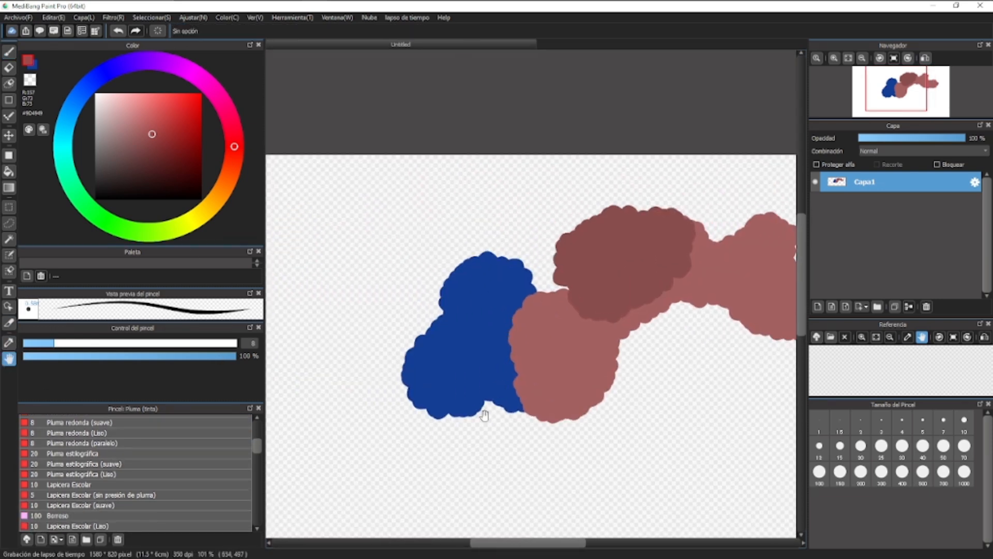
drag(481, 414, 486, 308)
drag(428, 387, 466, 326)
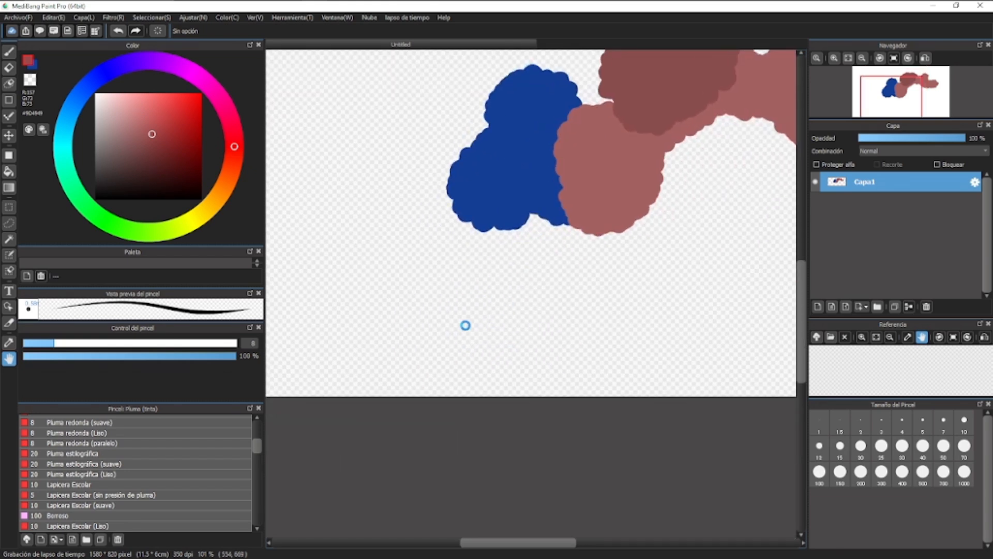
drag(457, 401, 641, 384)
drag(652, 203, 501, 359)
drag(448, 308, 482, 302)
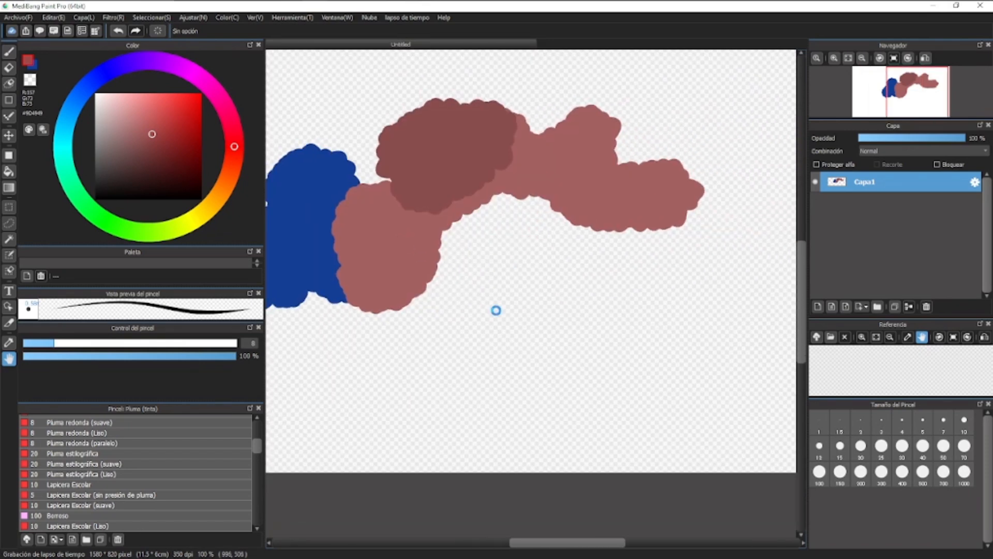
- Zoom in and out on the painted shapes repeatedly while the Hand tool is active
scroll(495, 309, down, 2)
scroll(495, 310, up, 2)
scroll(496, 310, down, 2)
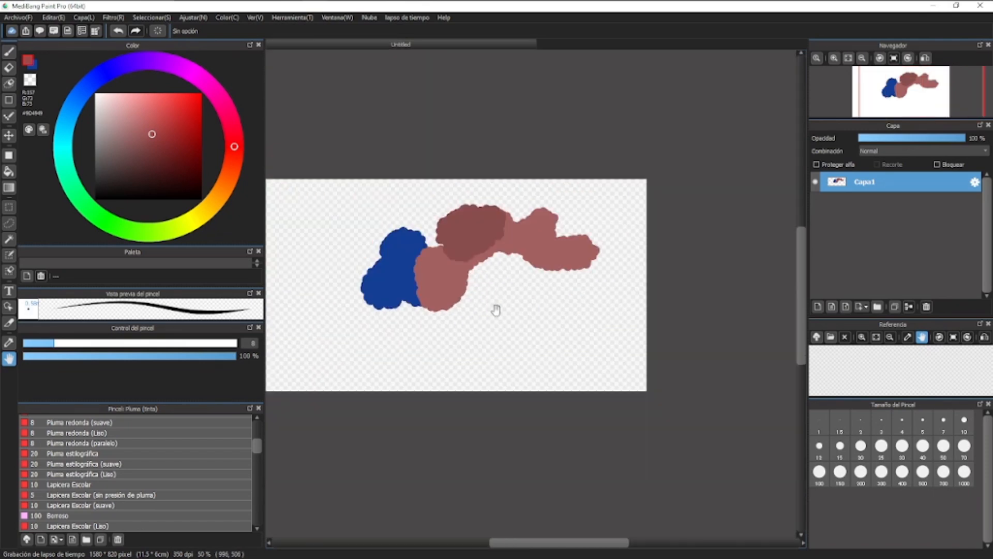
scroll(495, 310, up, 2)
scroll(495, 310, down, 2)
scroll(496, 310, up, 2)
scroll(496, 310, down, 2)
scroll(496, 310, up, 2)
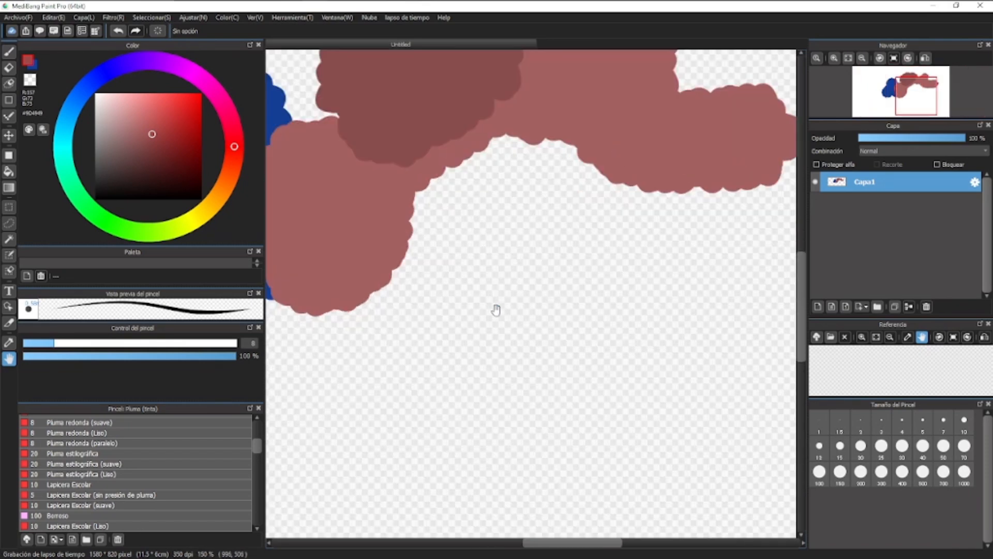
scroll(495, 310, down, 2)
scroll(496, 310, up, 1)
scroll(496, 310, up, 3)
scroll(495, 309, down, 3)
scroll(504, 321, up, 1)
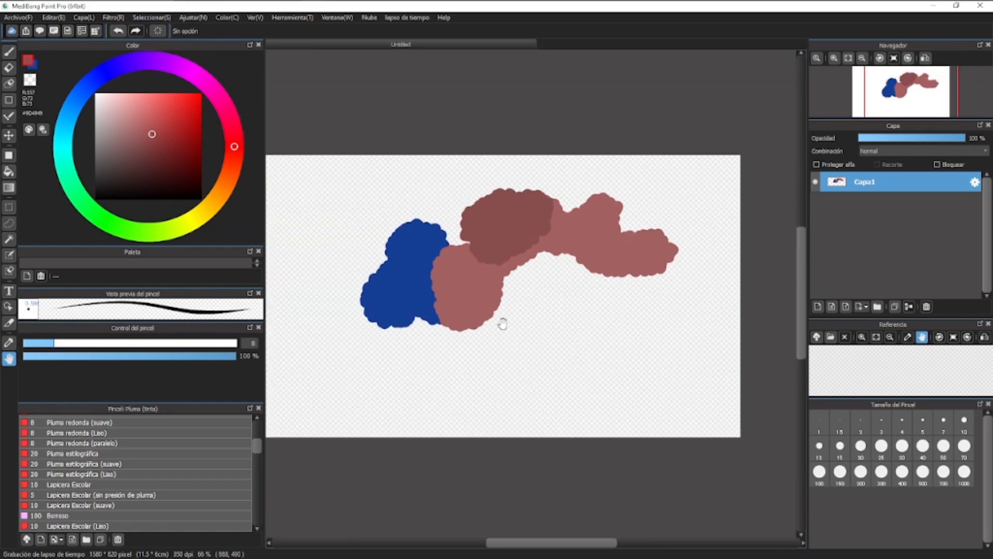
- Return to the Brush tool and enlarge its size to 15 directly on the canvas
key(b)
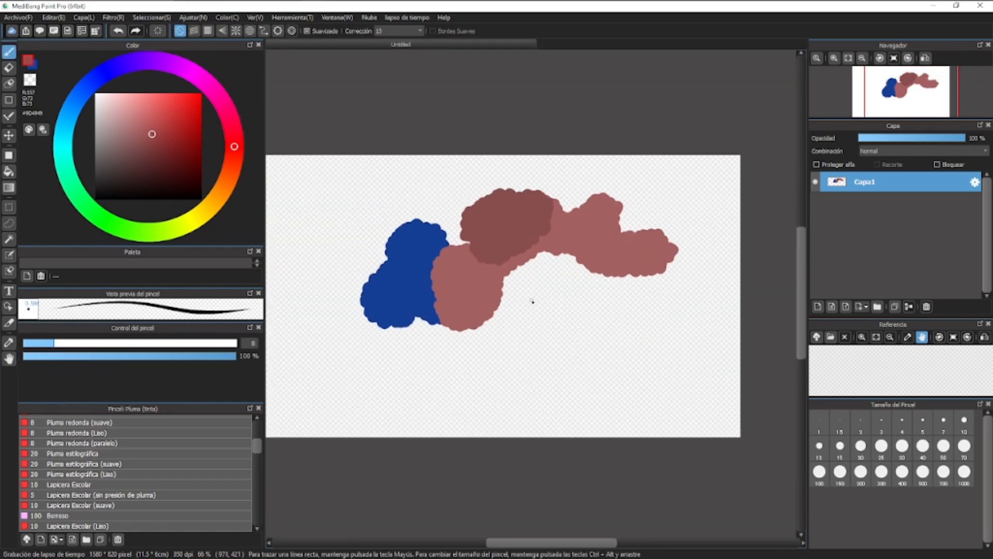
scroll(532, 301, up, 2)
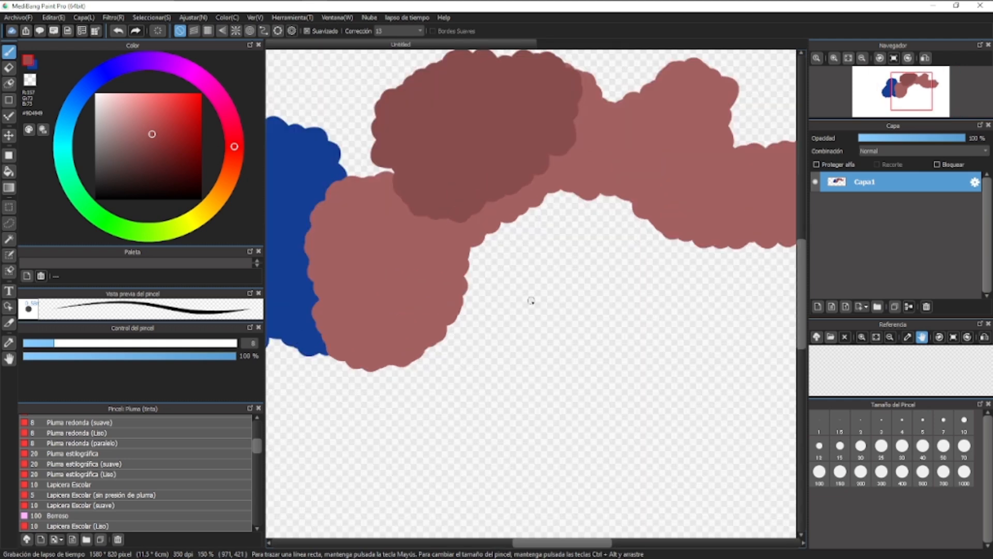
scroll(533, 302, down, 1)
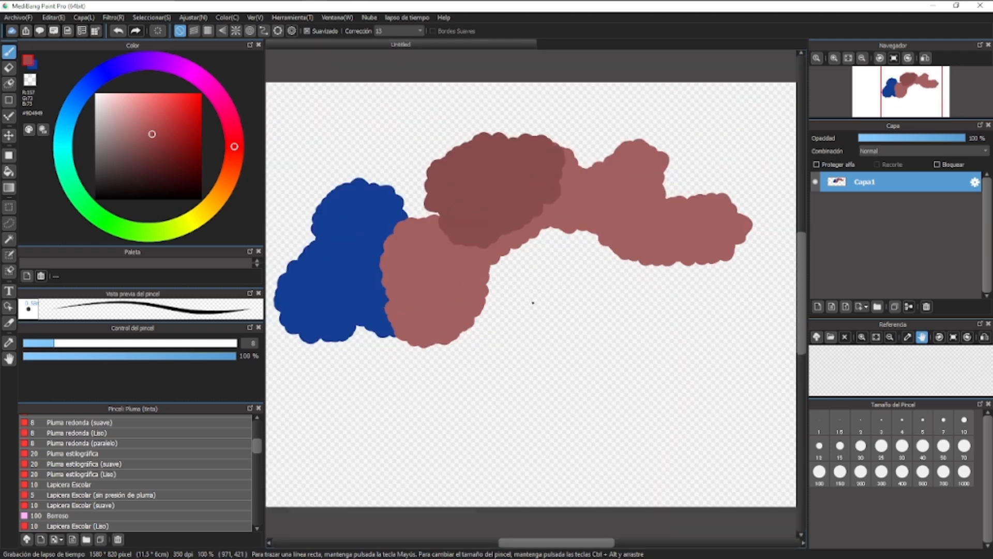
mouse_move(531, 301)
ctrl+alt+mouse_down()
mouse_move(550, 275)
mouse_move(547, 291)
ctrl+alt+mouse_up()
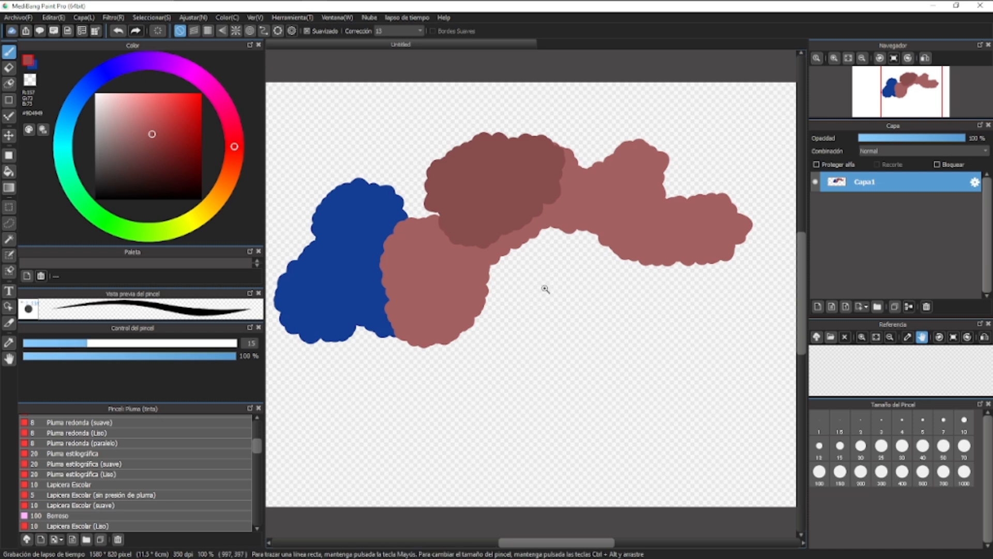
- View the canvas at different zoom levels and positions while keeping the Brush tool active
ctrl+click(545, 289)
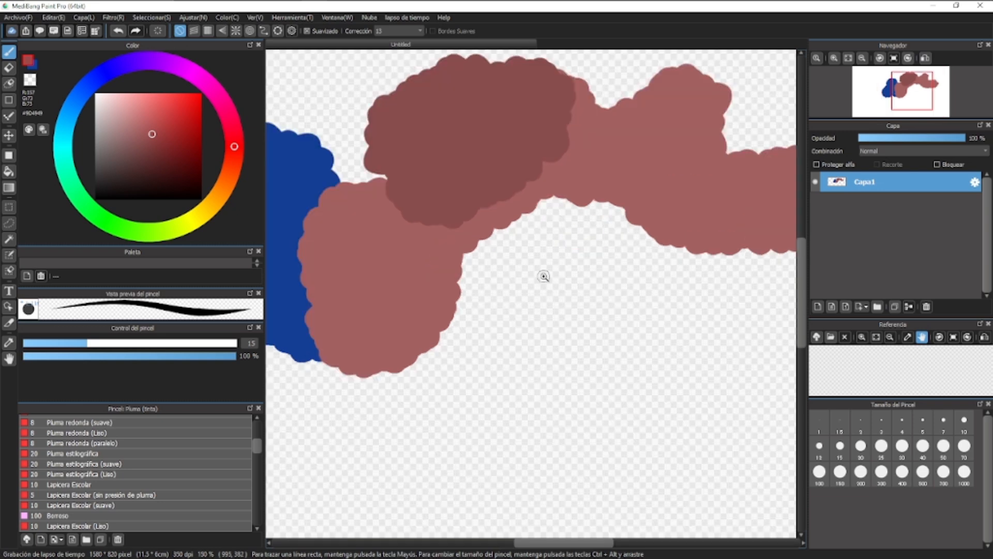
drag(544, 277, 541, 200)
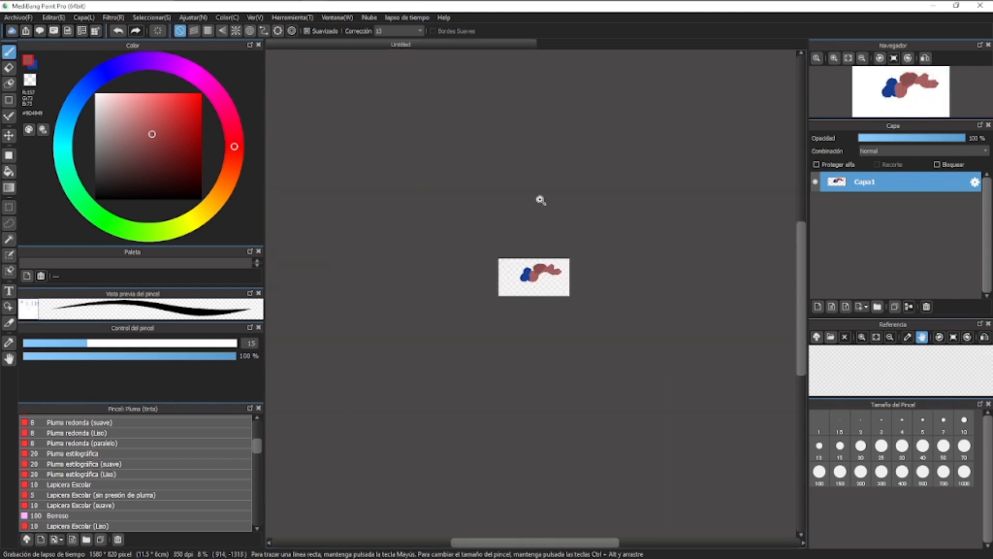
drag(543, 239, 550, 319)
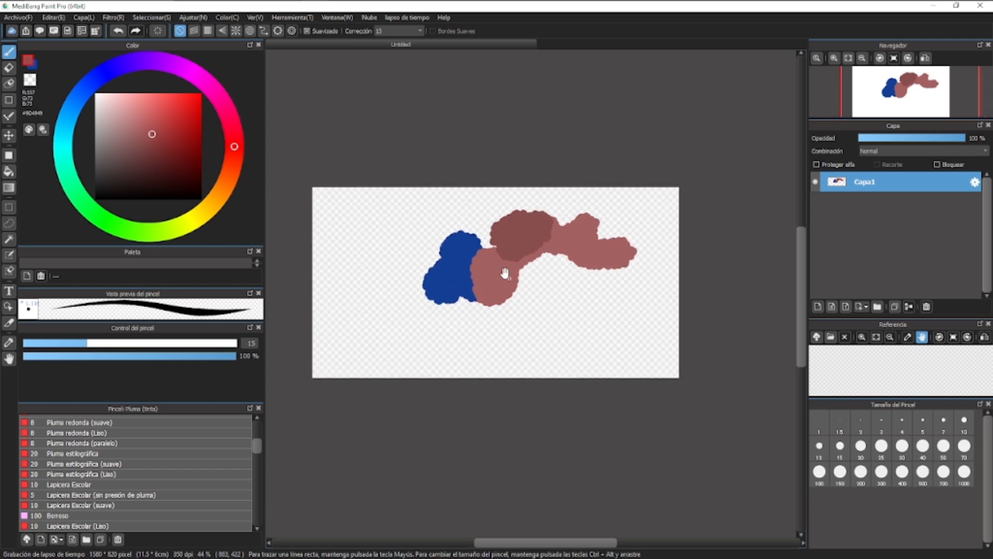
mouse_move(500, 286)
mouse_down()
mouse_move(524, 342)
mouse_move(520, 330)
mouse_move(548, 326)
mouse_move(550, 382)
mouse_move(559, 278)
mouse_up()
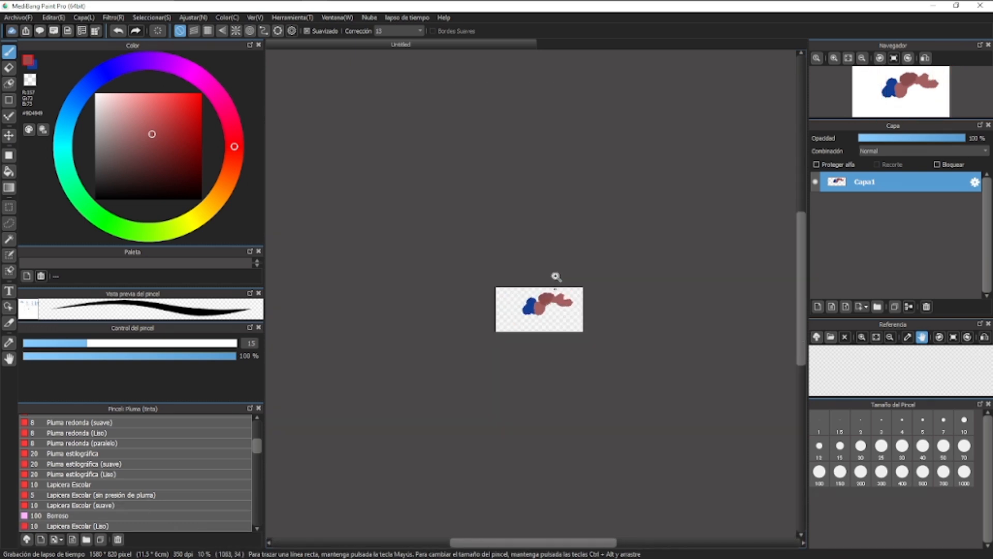
drag(562, 378, 563, 399)
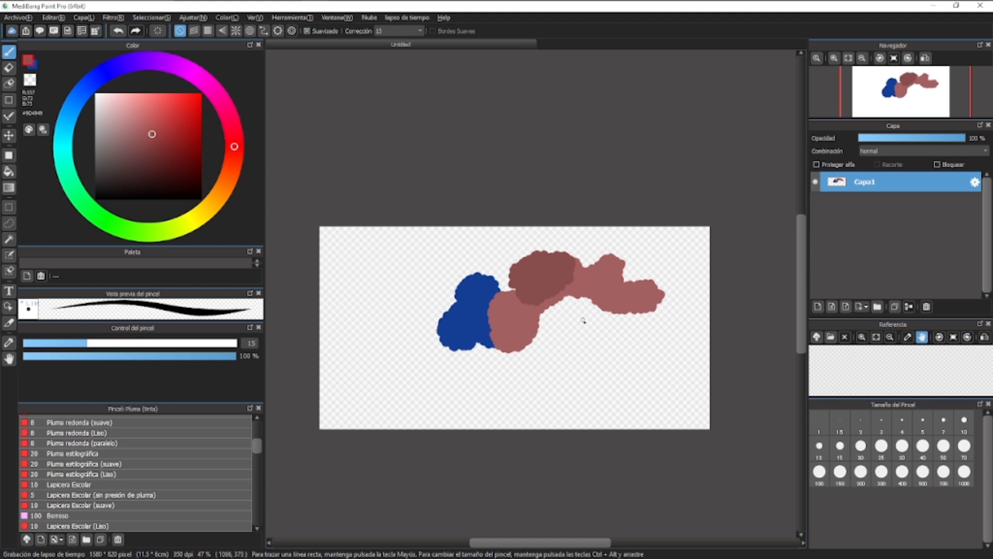
- Tilt the canvas counter-clockwise by small amounts and zoom in on the painted shapes while keeping the Brush tool active
mouse_move(640, 290)
mouse_down()
mouse_move(629, 355)
mouse_move(572, 393)
mouse_move(523, 238)
mouse_move(614, 333)
mouse_move(627, 273)
mouse_move(622, 301)
mouse_up()
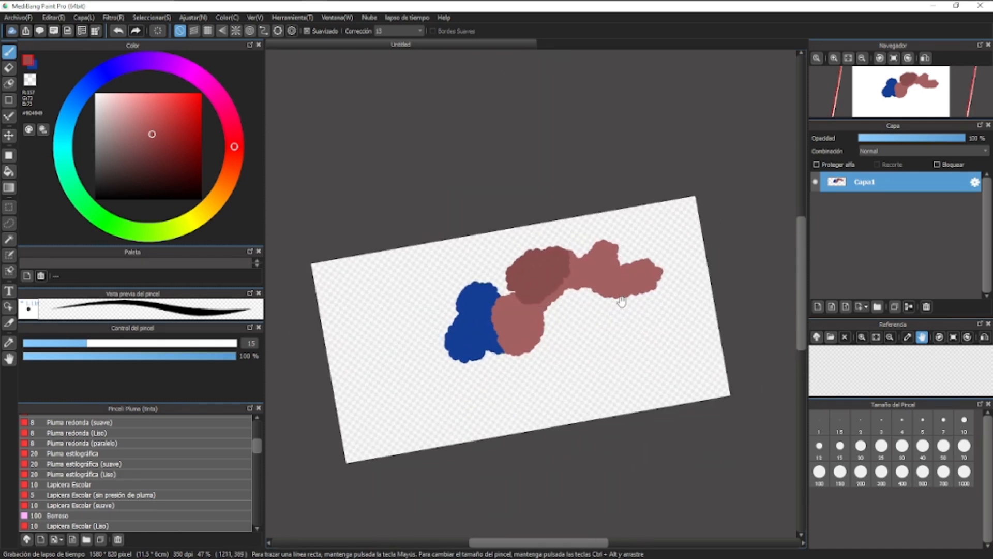
mouse_move(621, 301)
mouse_down()
mouse_move(632, 295)
mouse_move(517, 348)
mouse_move(585, 291)
mouse_move(473, 336)
mouse_move(526, 318)
mouse_up()
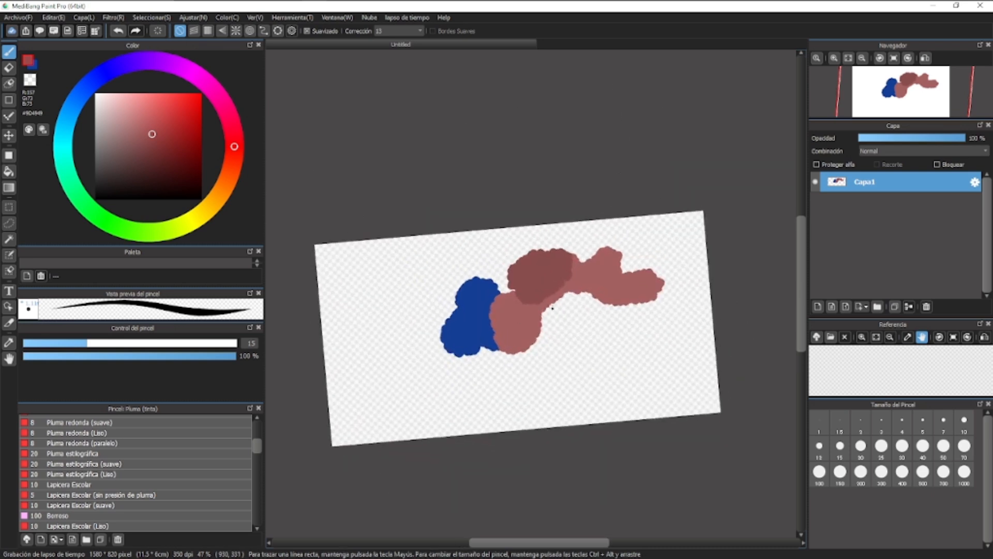
mouse_move(552, 309)
mouse_down()
mouse_move(518, 331)
mouse_move(551, 306)
mouse_move(543, 296)
mouse_move(552, 309)
mouse_up()
scroll(553, 309, up, 6)
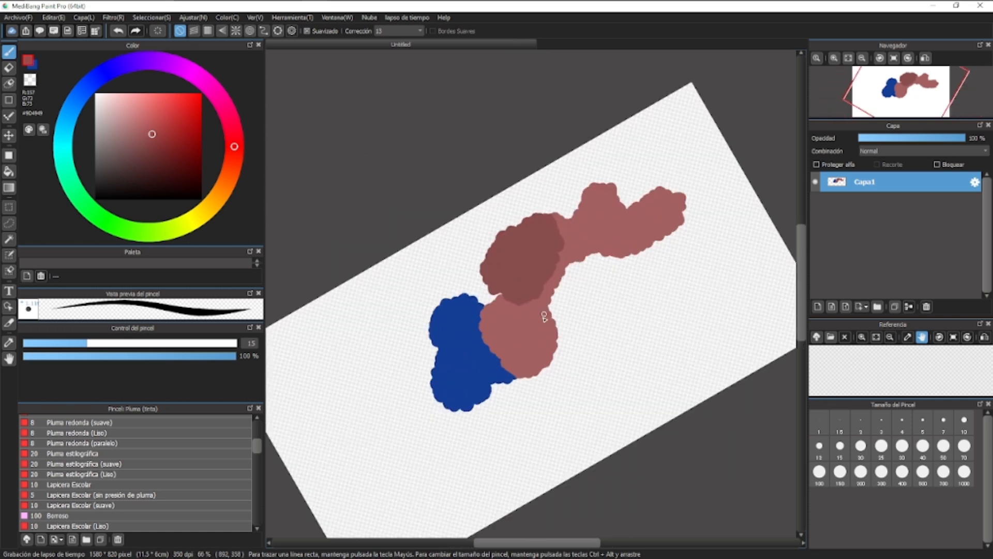
scroll(548, 329, down, 2)
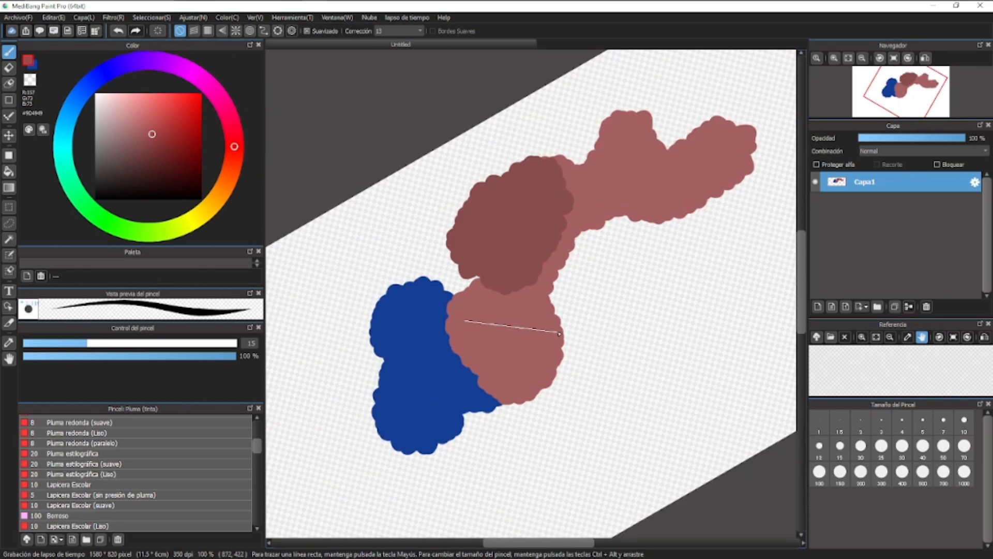
- Rotate the canvas freely through larger angles and zoom out to show the whole tilted page
drag(578, 308, 624, 322)
drag(453, 335, 589, 416)
scroll(589, 416, down, 3)
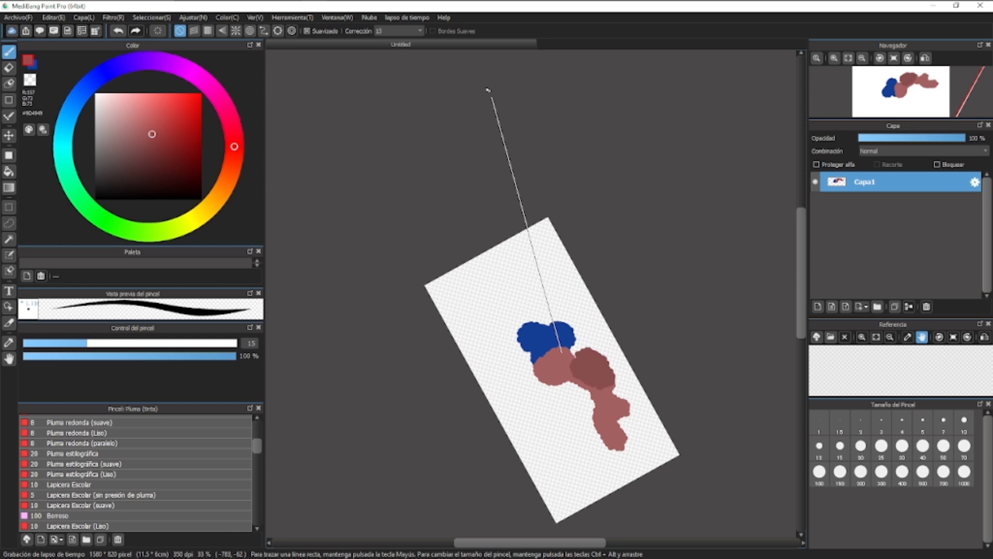
shift+click(434, 129)
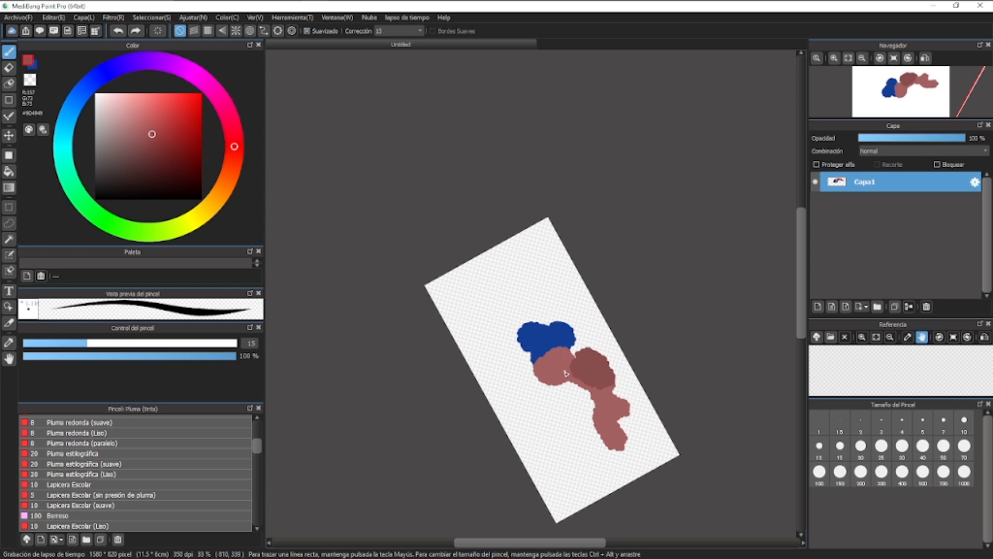
scroll(559, 378, down, 2)
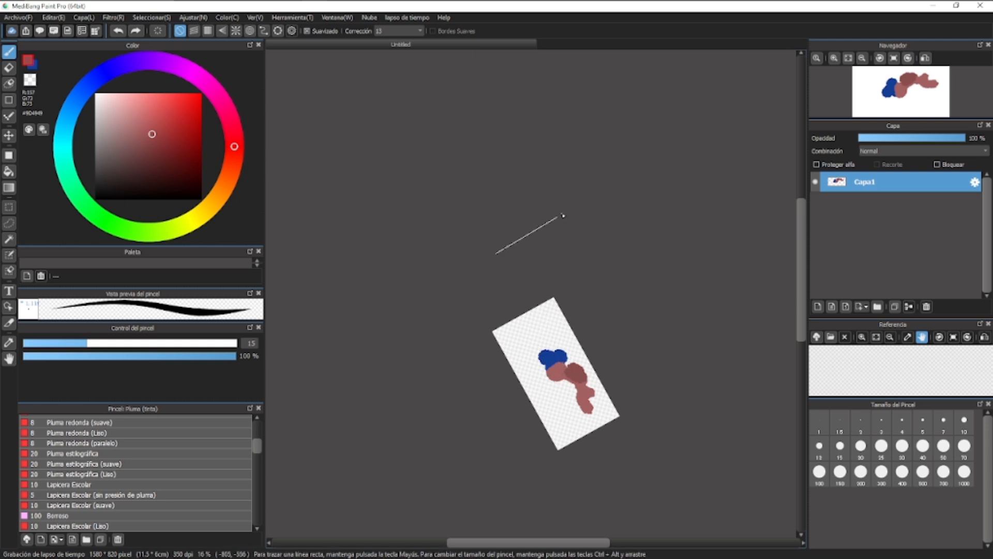
mouse_move(562, 213)
mouse_down()
mouse_move(587, 222)
mouse_move(623, 277)
mouse_move(606, 385)
mouse_up()
- Zoom, pan and turn the rotated canvas around the blue shape, ending with the Brush tool selected
scroll(533, 304, up, 5)
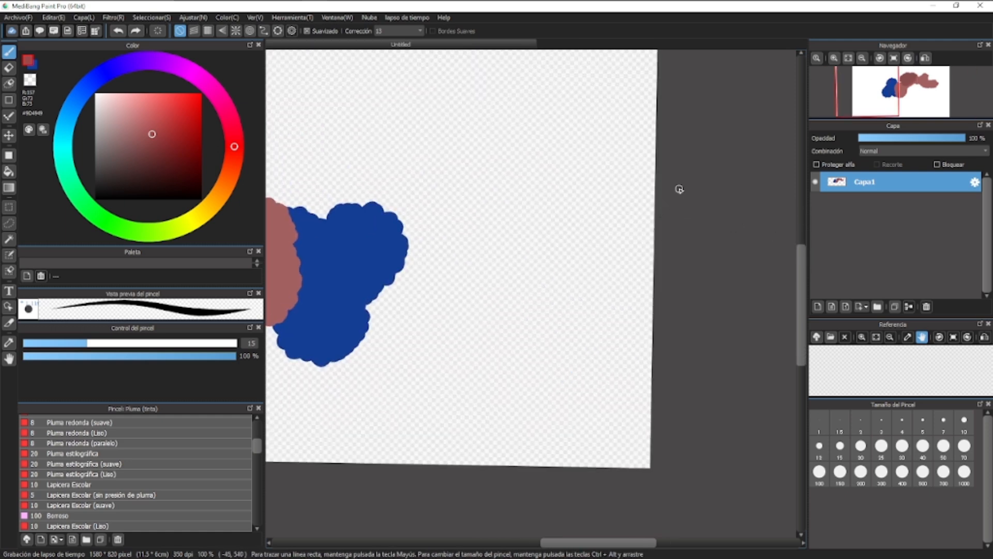
drag(583, 185, 680, 251)
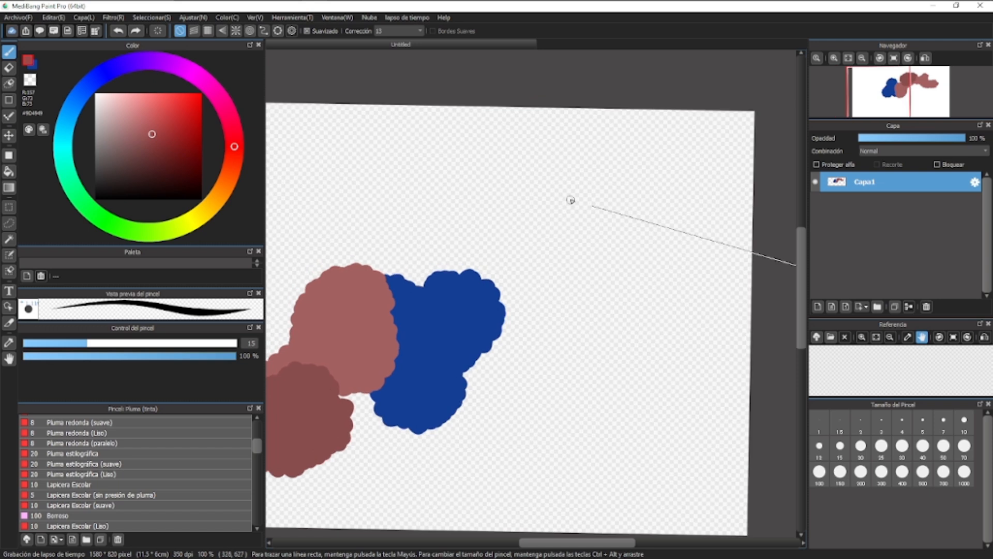
drag(572, 204, 603, 255)
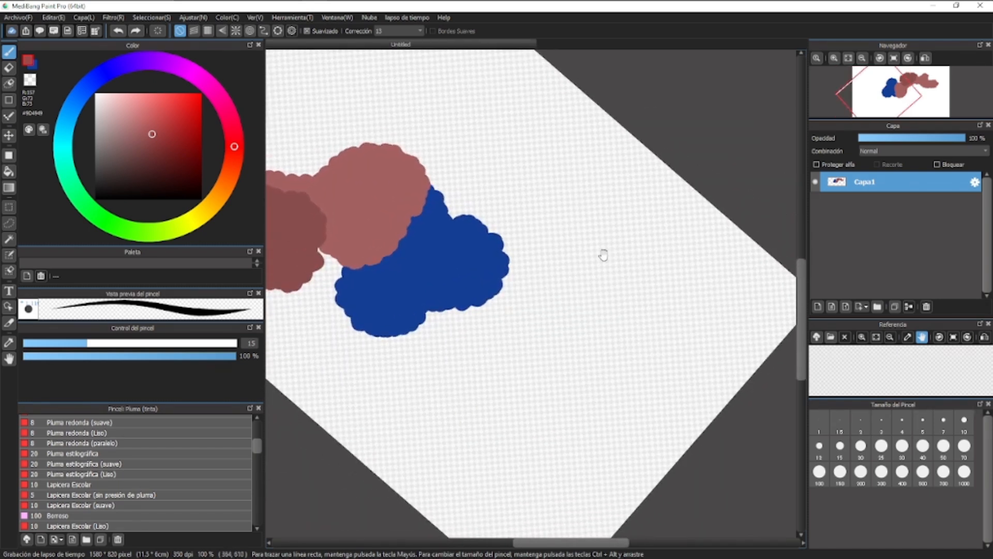
click(9, 358)
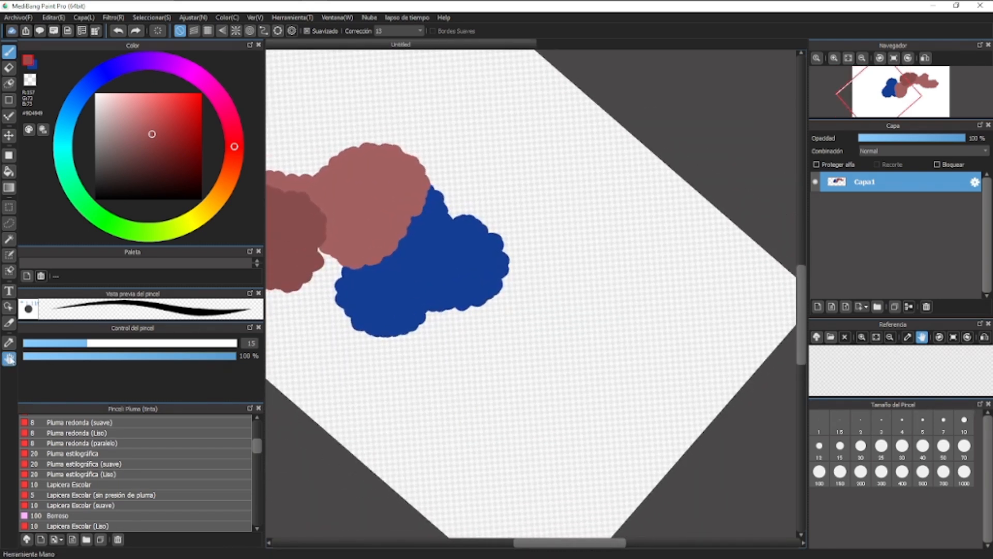
click(9, 52)
scroll(497, 310, down, 5)
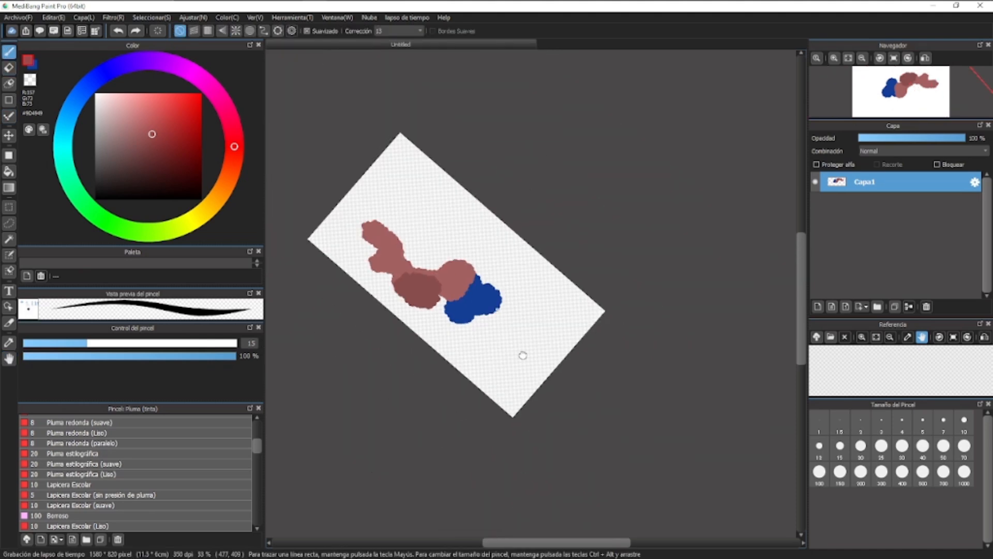
drag(497, 311, 523, 356)
- Reset the canvas rotation to upright and bring the whole page into view at 50 % zoom
key(Up)
scroll(565, 215, up, 3)
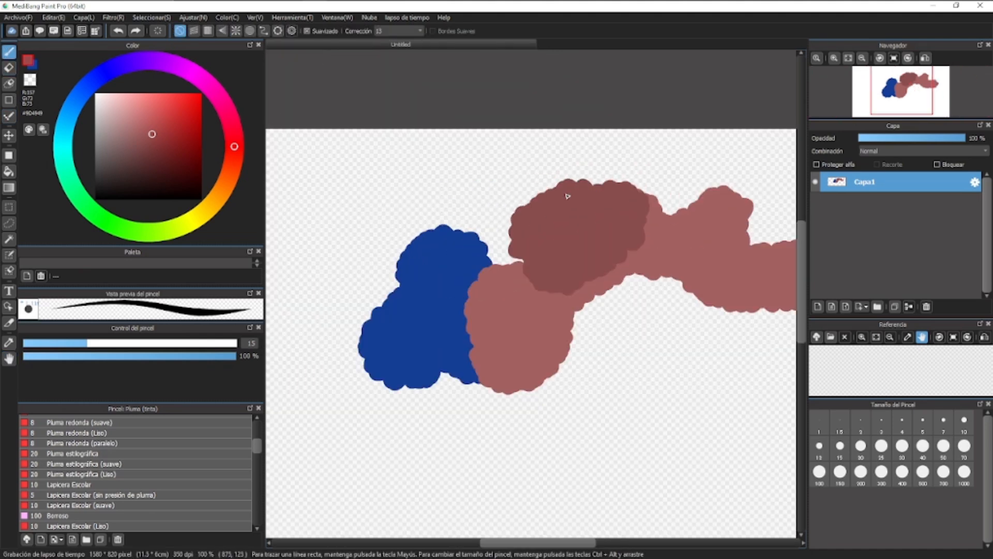
scroll(531, 333, down, 2)
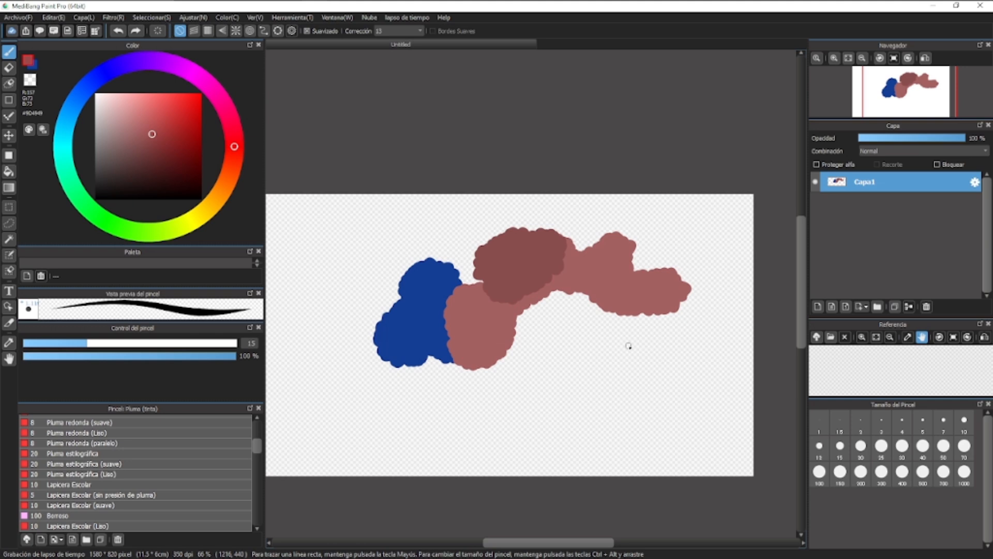
scroll(558, 403, down, 1)
drag(558, 412, 613, 397)
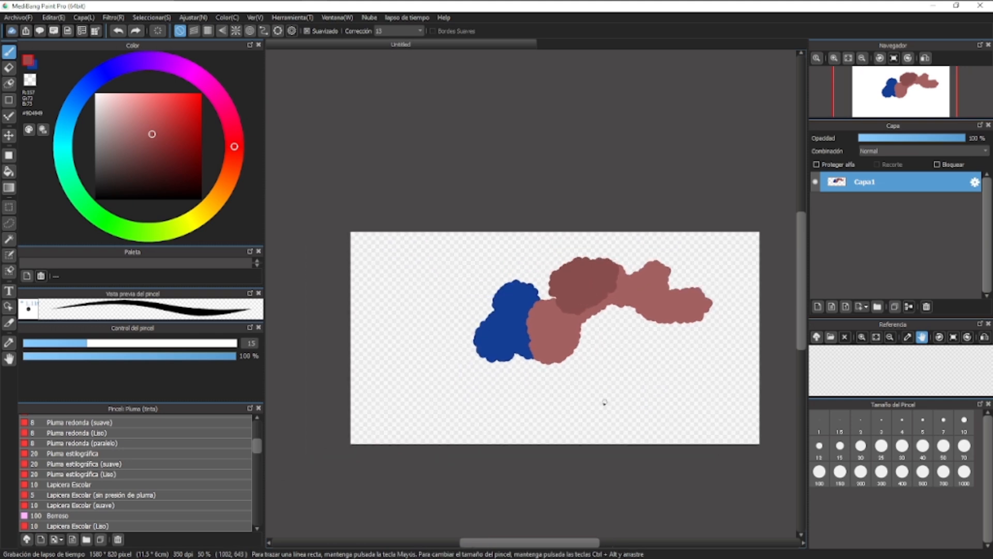